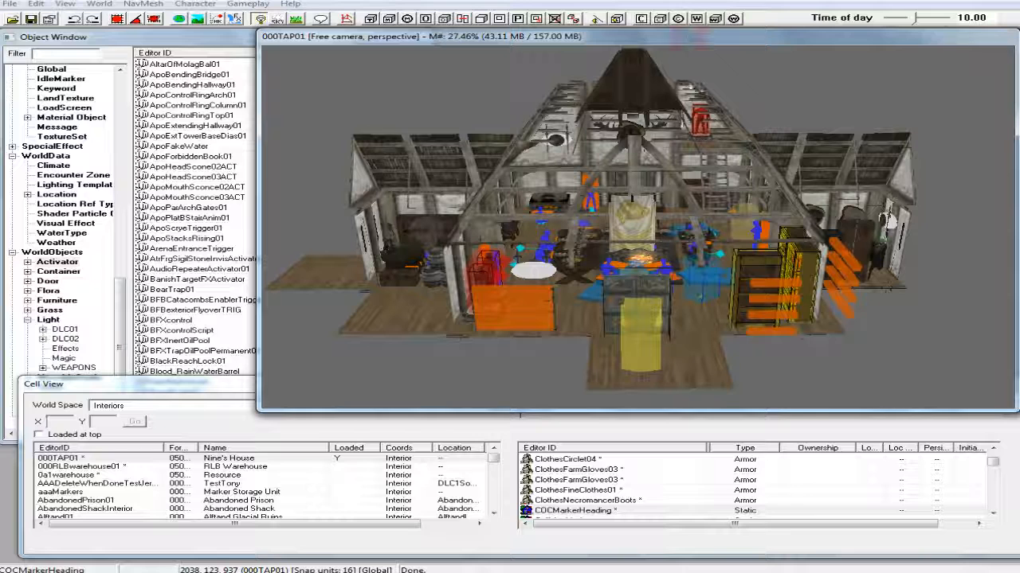
Turn off the bright default lighting in the Nine's House render view so that only the cell's own lights apply.
shift+middle_drag(697, 92, 685, 85)
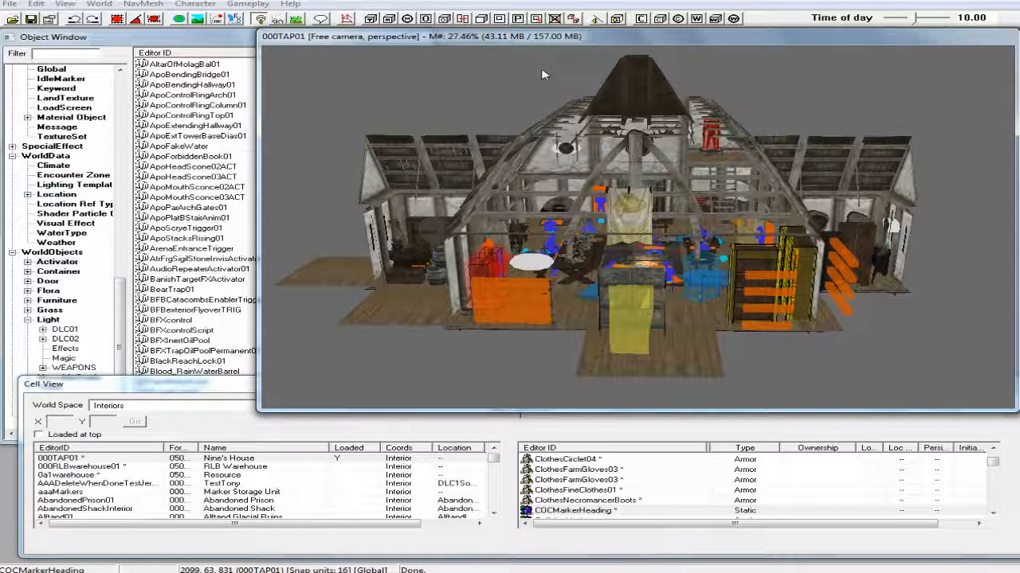
shift+middle_drag(611, 181, 618, 217)
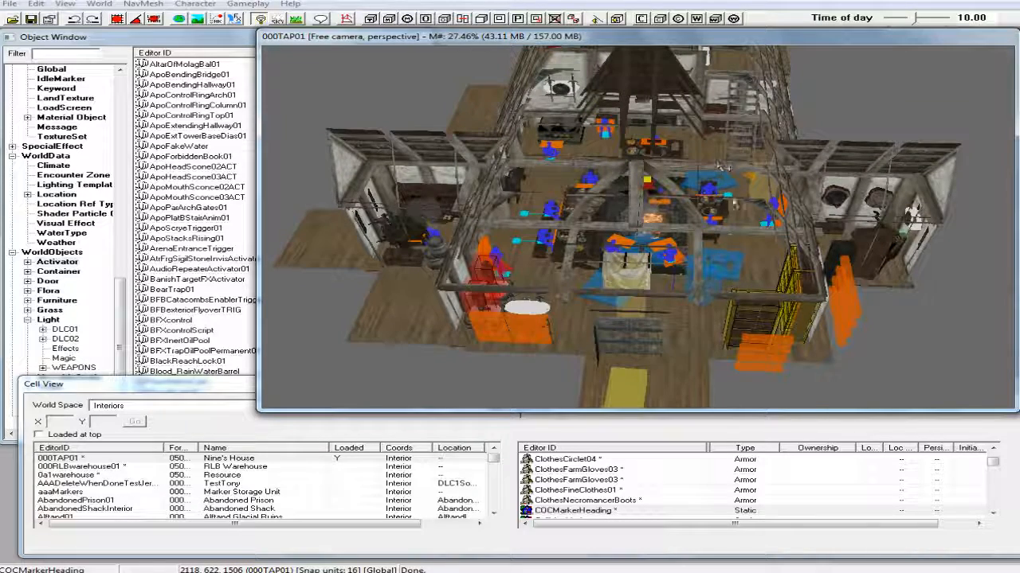
shift+middle_drag(649, 185, 652, 178)
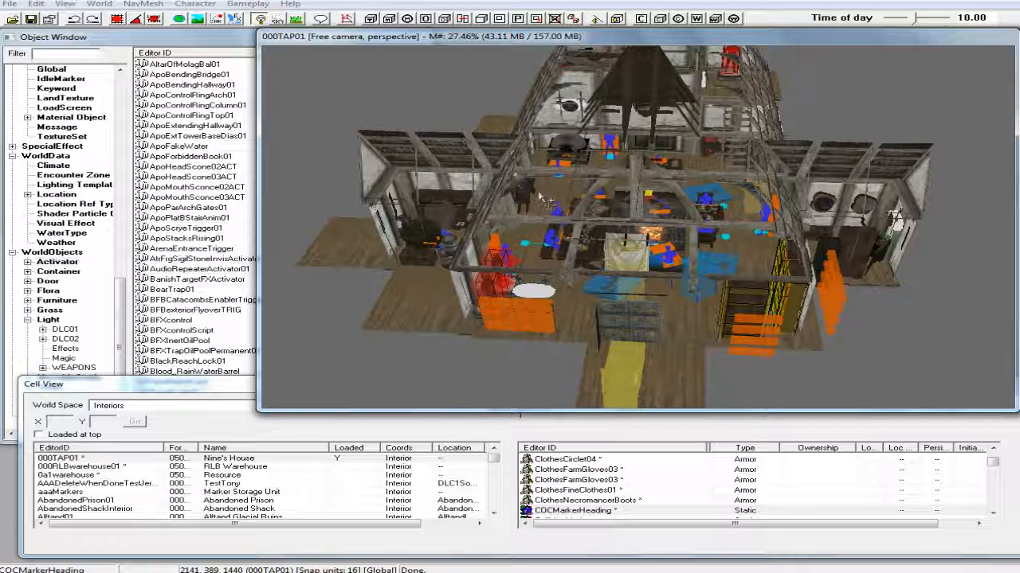
shift+middle_drag(610, 188, 626, 95)
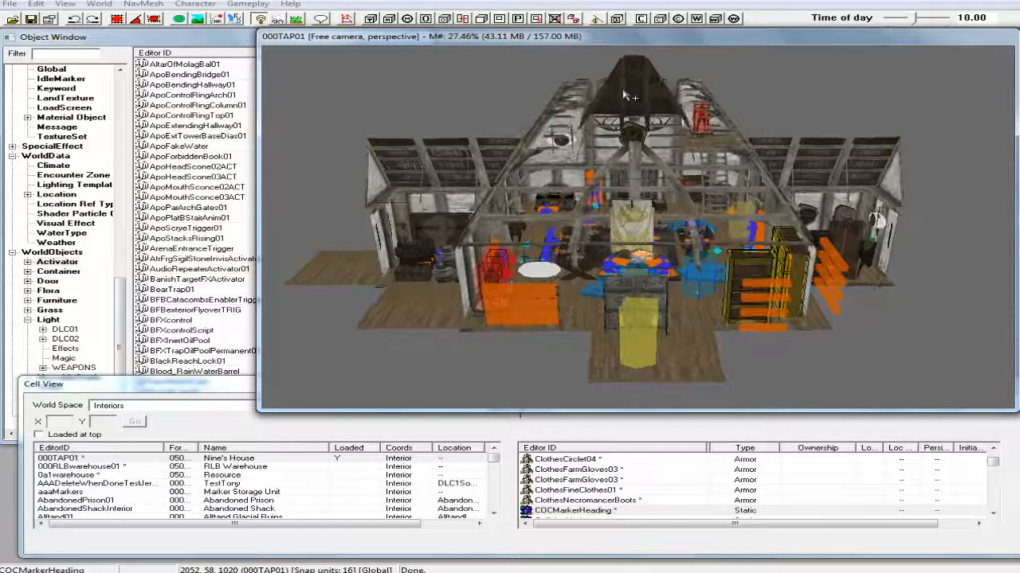
click(260, 19)
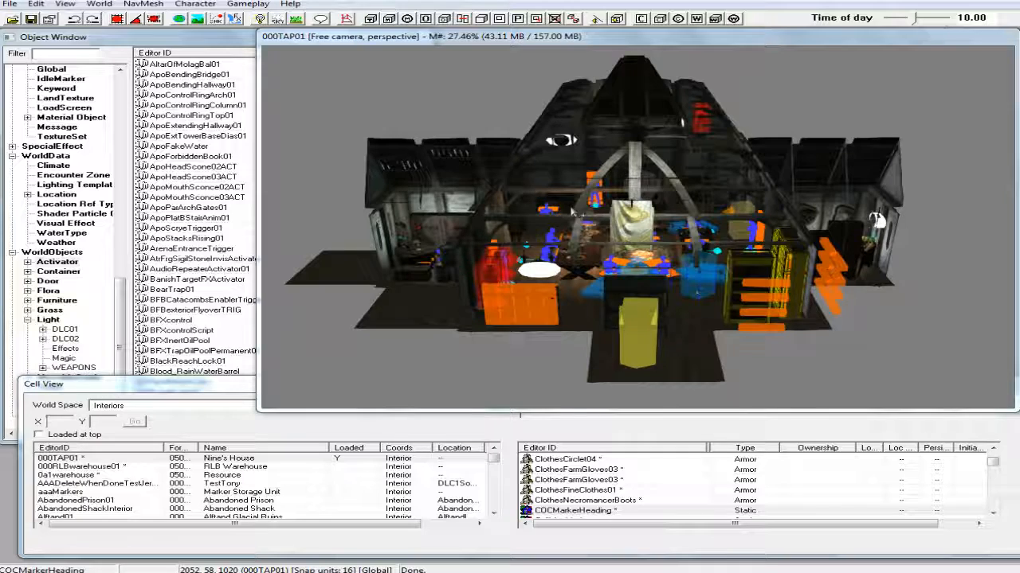
Filter all objects by "candlehorn" and place a CandleHornWall01 in the dark corner beside the shrine table.
mouse_move(603, 224)
shift+middle_down()
mouse_move(619, 231)
mouse_move(597, 232)
shift+middle_up()
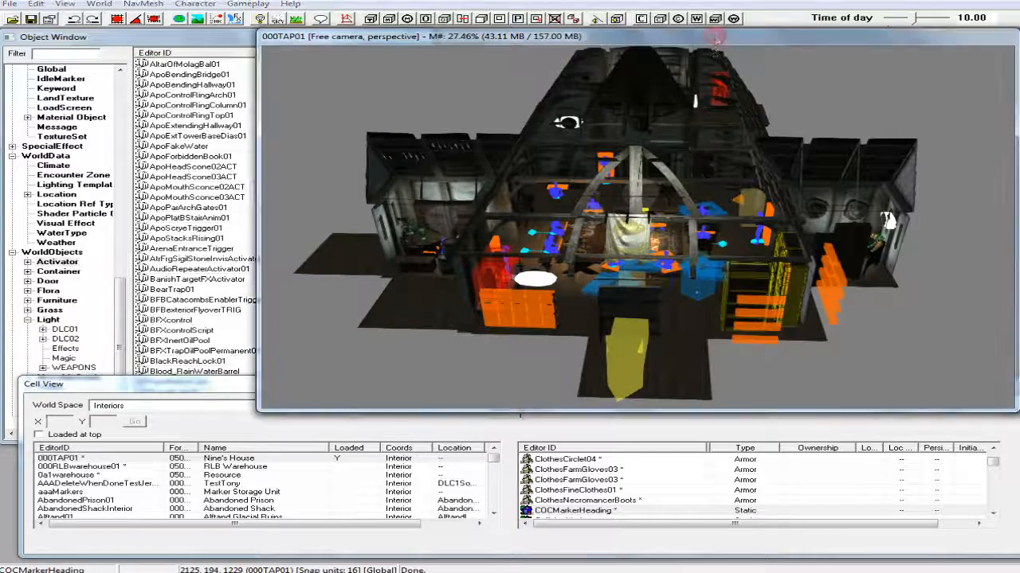
scroll(695, 215, up, 4)
scroll(695, 215, up, 6)
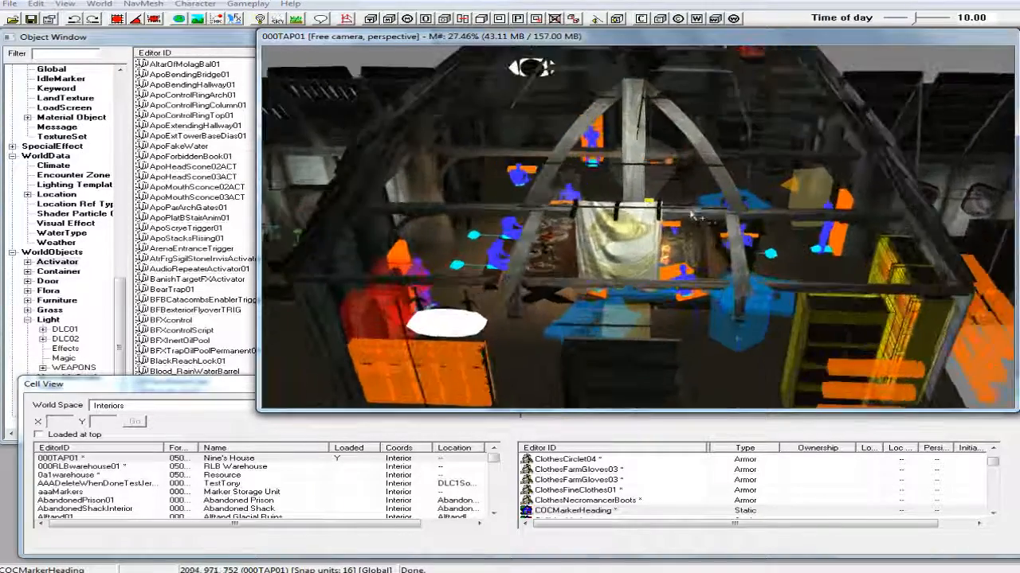
scroll(671, 212, up, 8)
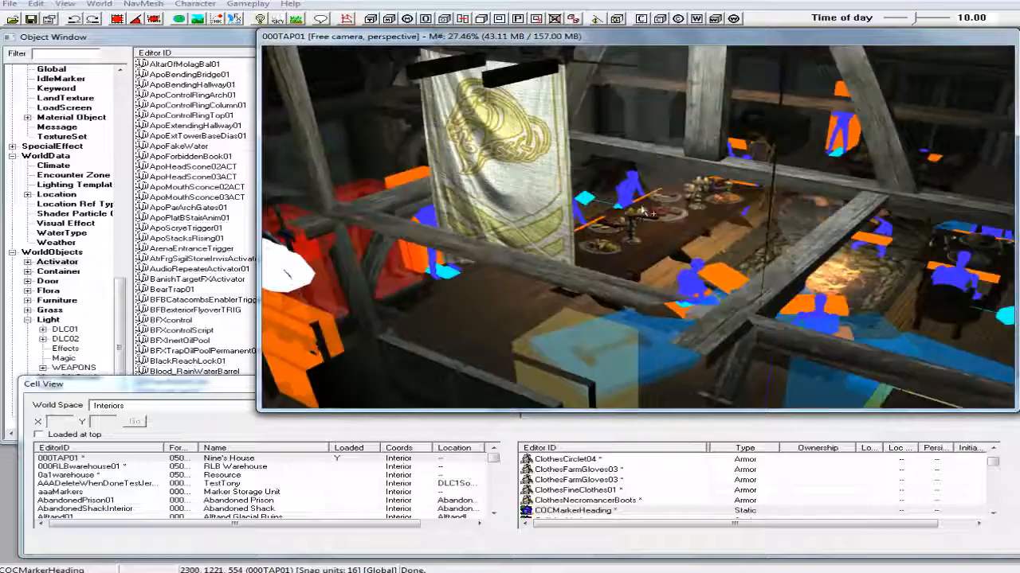
scroll(655, 199, up, 8)
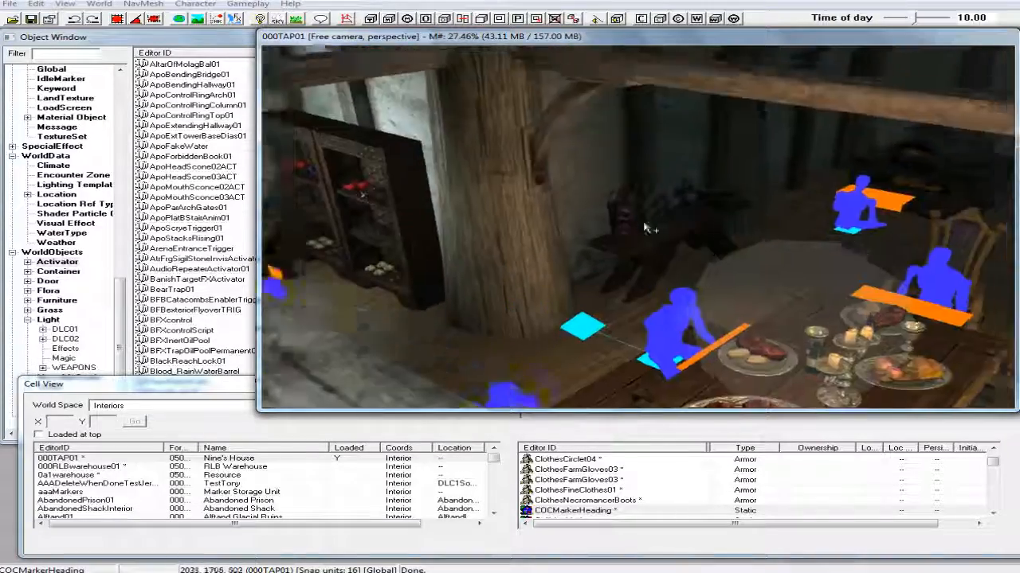
scroll(633, 238, up, 5)
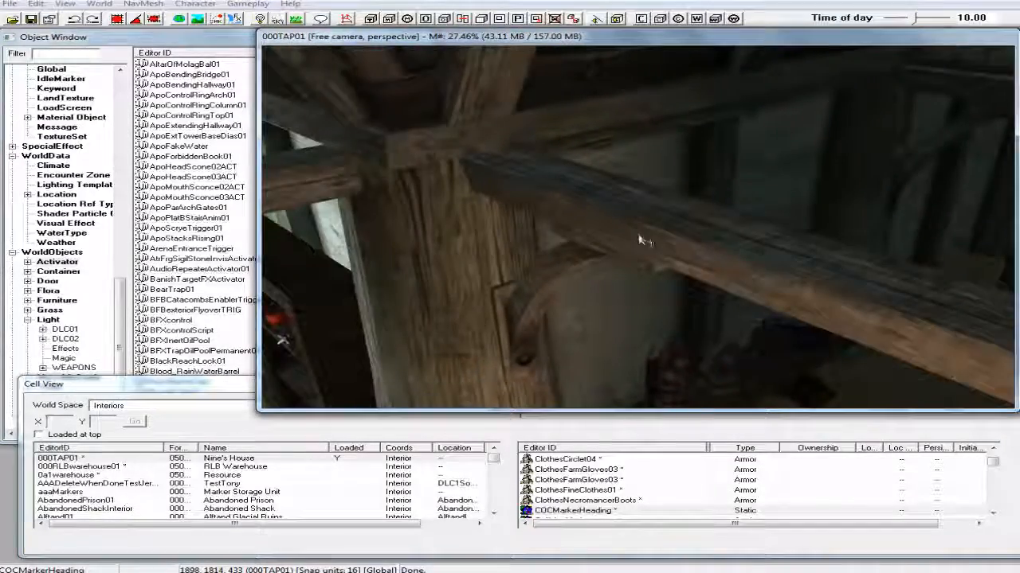
middle_drag(614, 242, 598, 260)
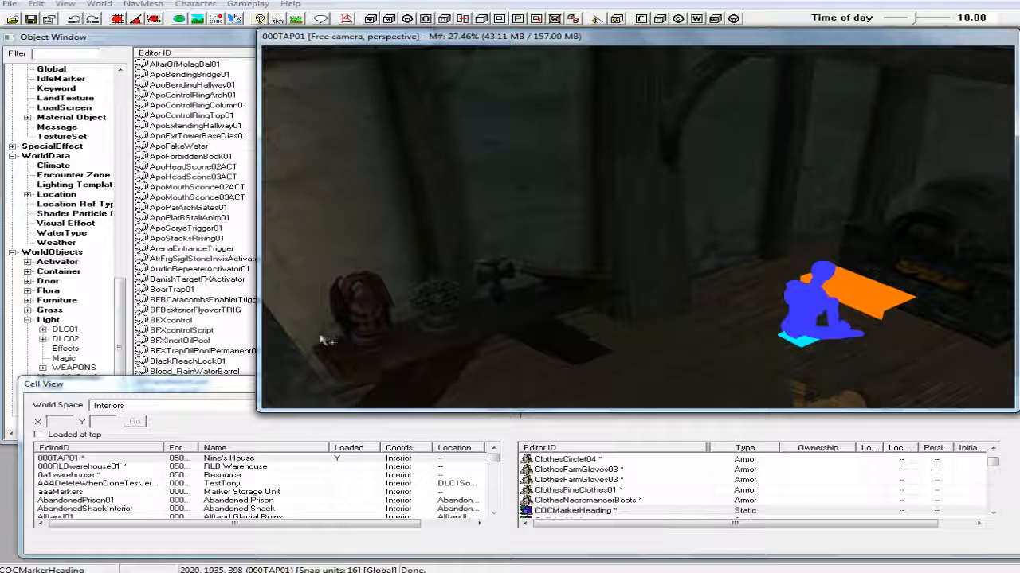
click(65, 53)
click(98, 398)
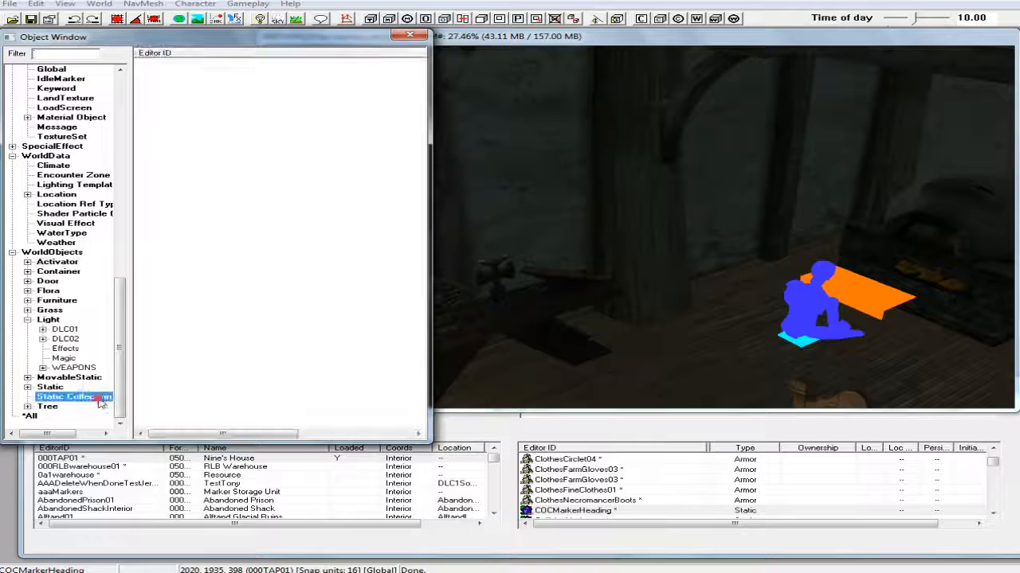
click(54, 53)
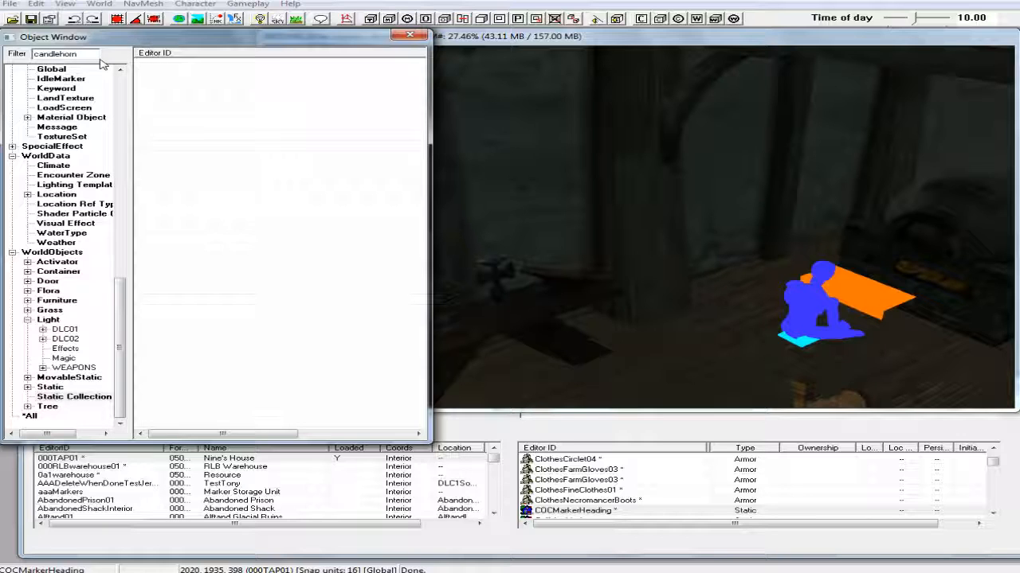
click(30, 416)
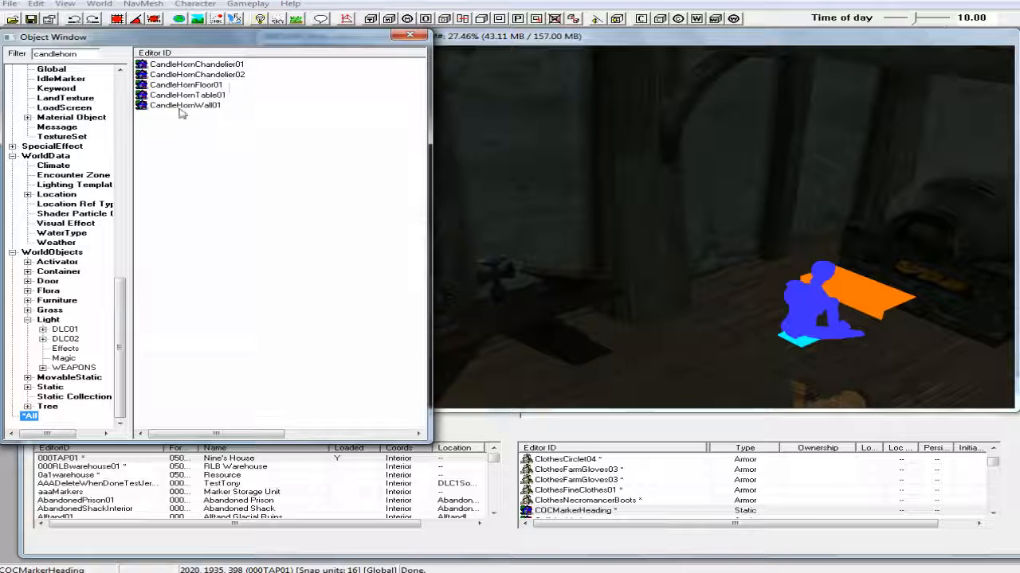
drag(154, 108, 653, 162)
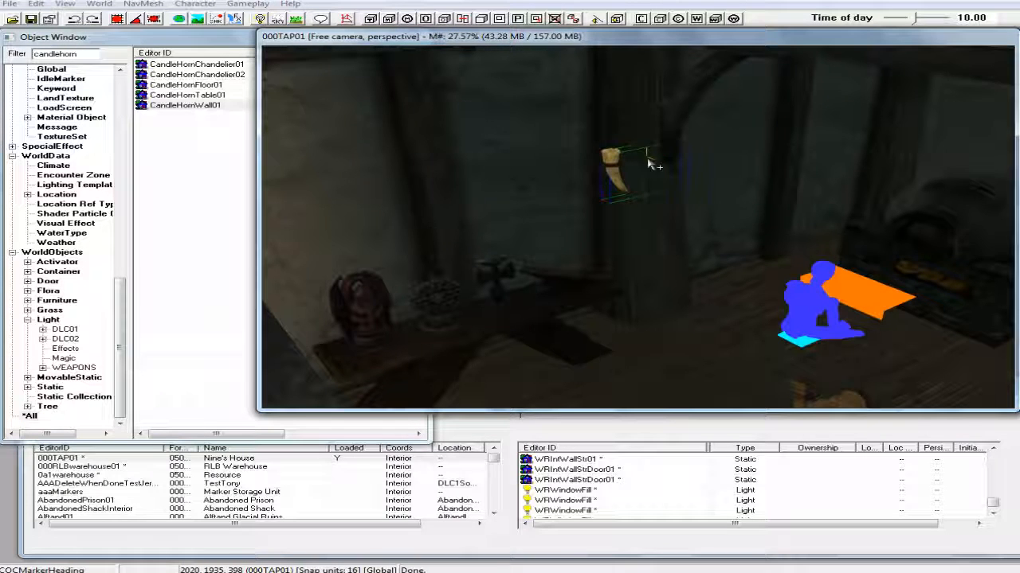
Rotate the wall candle horn to face the room, then raise it and fit it against the corner's wooden post.
right_drag(609, 166, 631, 167)
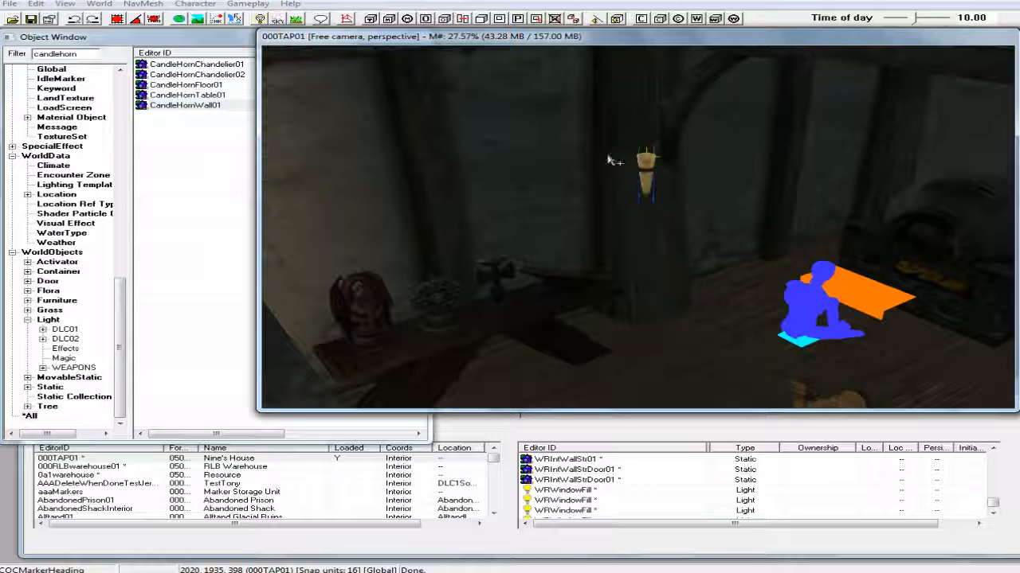
drag(647, 165, 647, 118)
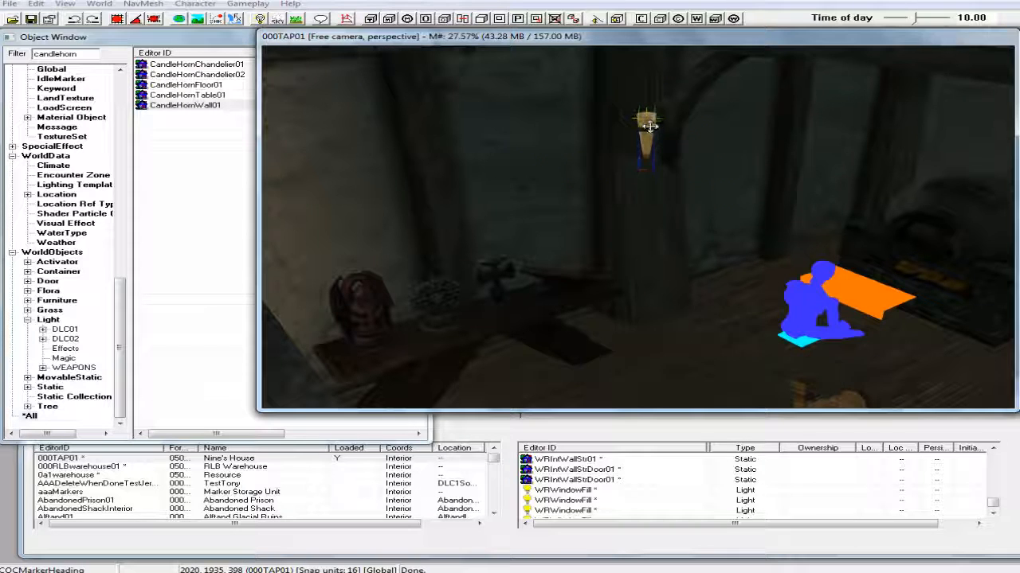
shift+middle_drag(649, 127, 647, 185)
scroll(650, 163, up, 3)
drag(637, 213, 602, 217)
shift+middle_drag(620, 205, 590, 167)
scroll(610, 185, down, 3)
scroll(591, 167, down, 3)
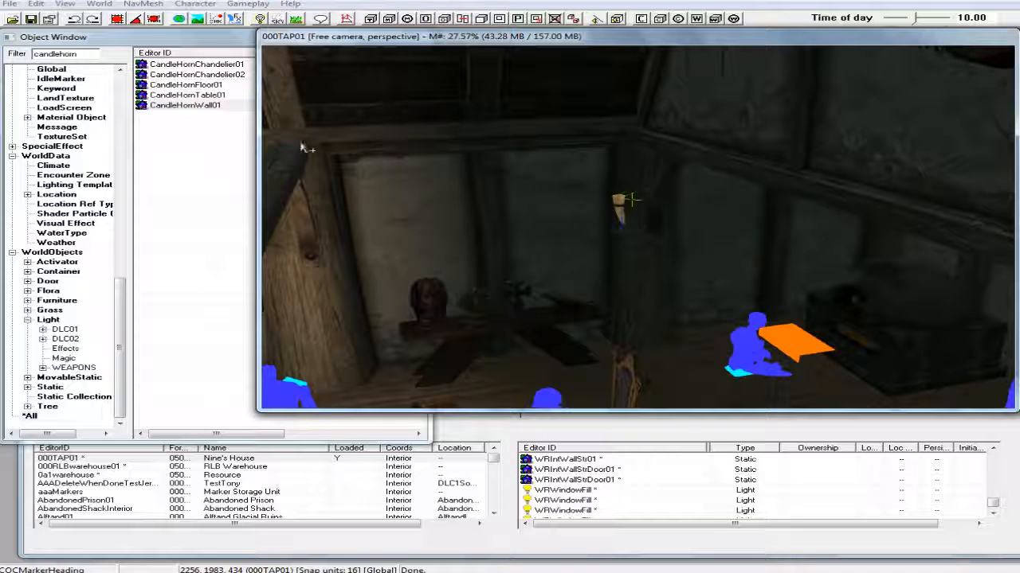
Clear the object filter and place an Alikr_OrangeFlicker light next to the wall candle horn.
drag(118, 328, 114, 363)
click(84, 397)
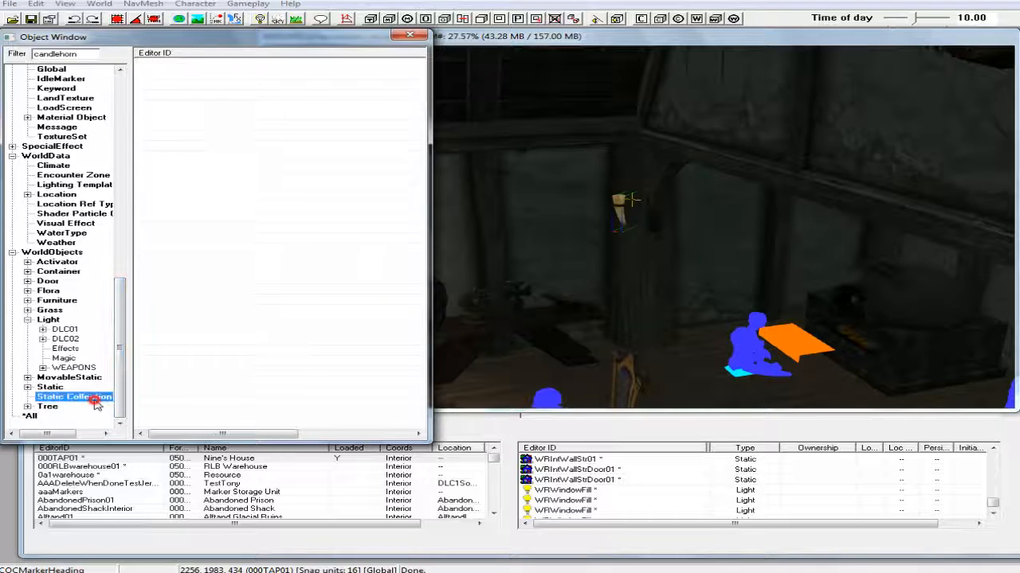
drag(80, 53, 49, 53)
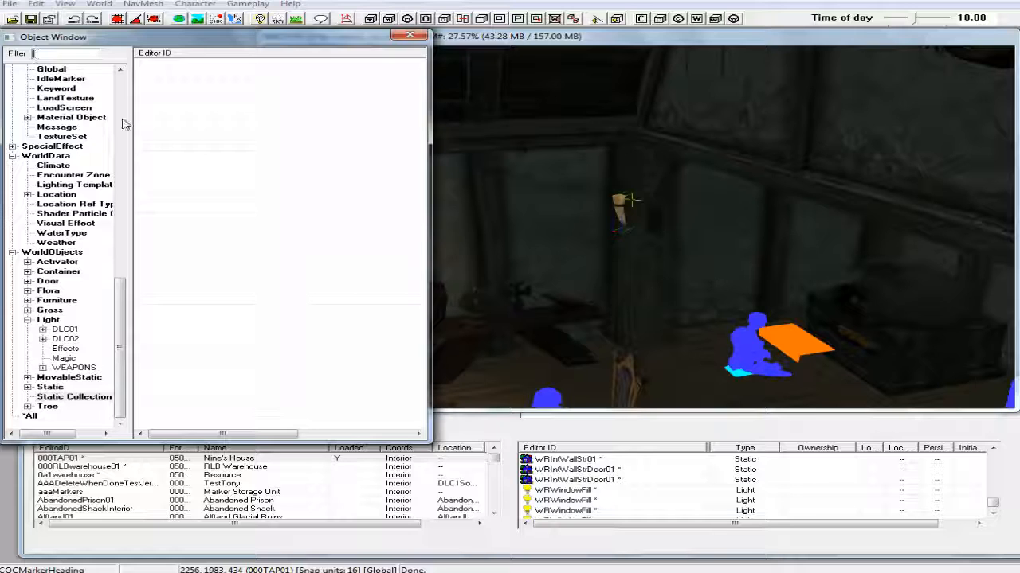
mouse_move(121, 305)
mouse_down()
mouse_move(121, 103)
mouse_move(120, 304)
mouse_up()
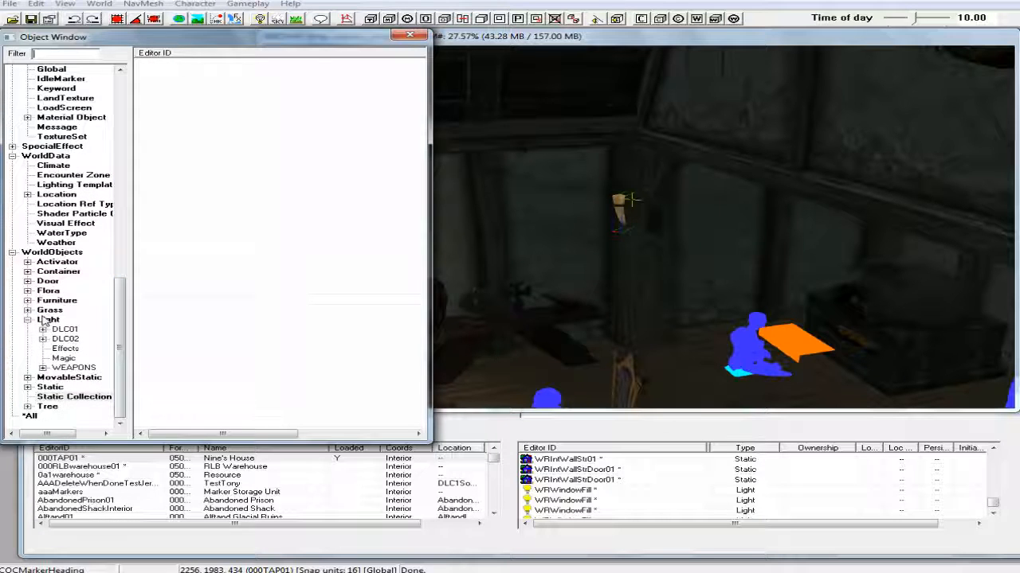
click(47, 321)
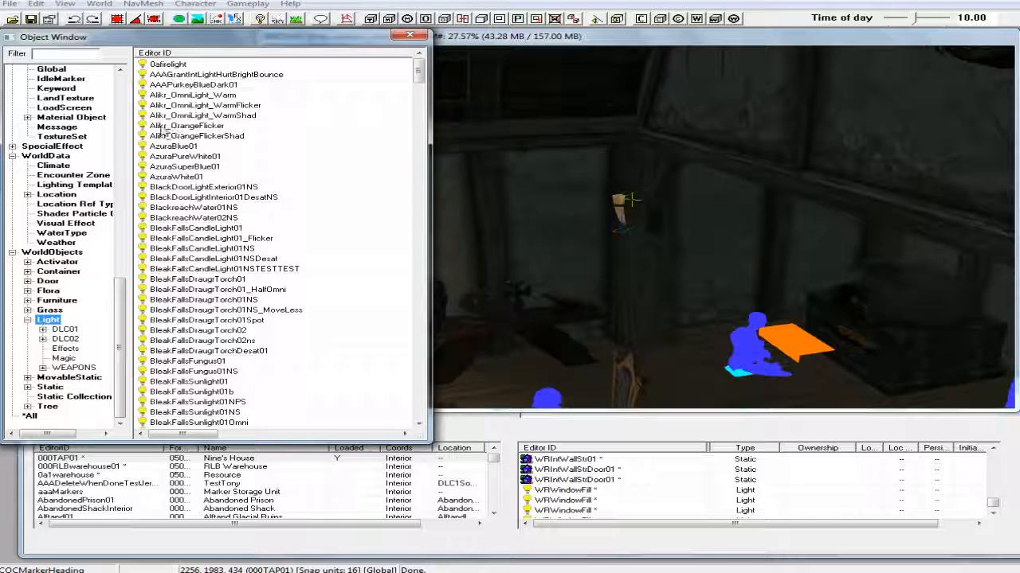
click(154, 127)
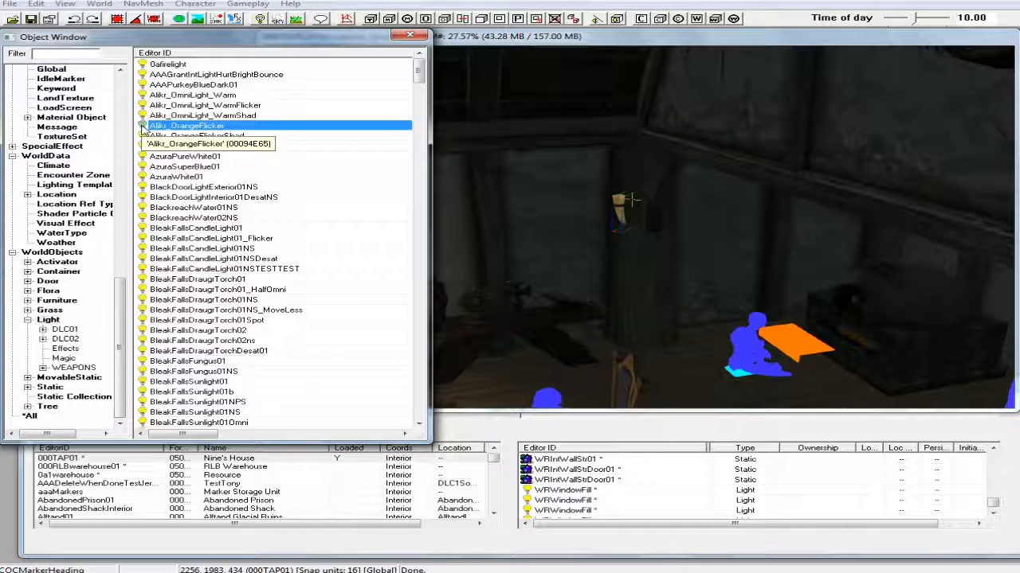
drag(143, 130, 618, 213)
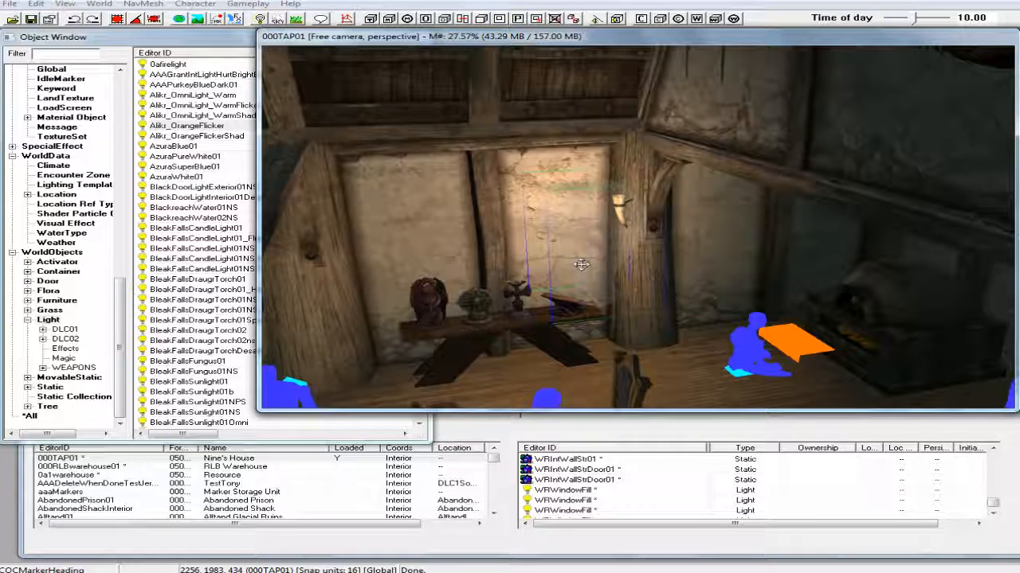
Add a linked reference from the Alikr_OrangeFlicker light to the CandleHornWall01 in cell 000TAP01, with keyword NONE.
shift+middle_drag(587, 275, 591, 292)
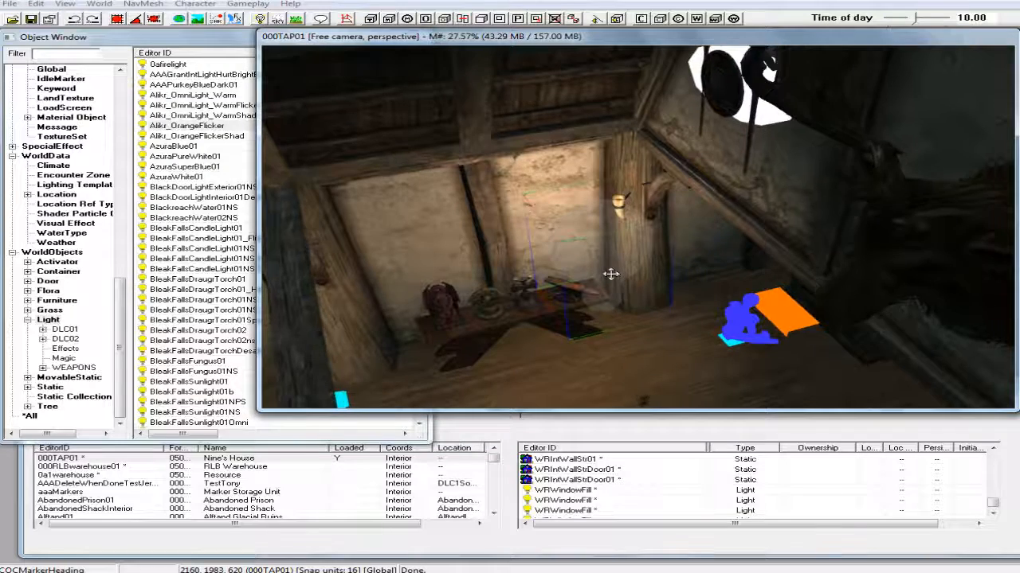
shift+middle_drag(614, 275, 549, 240)
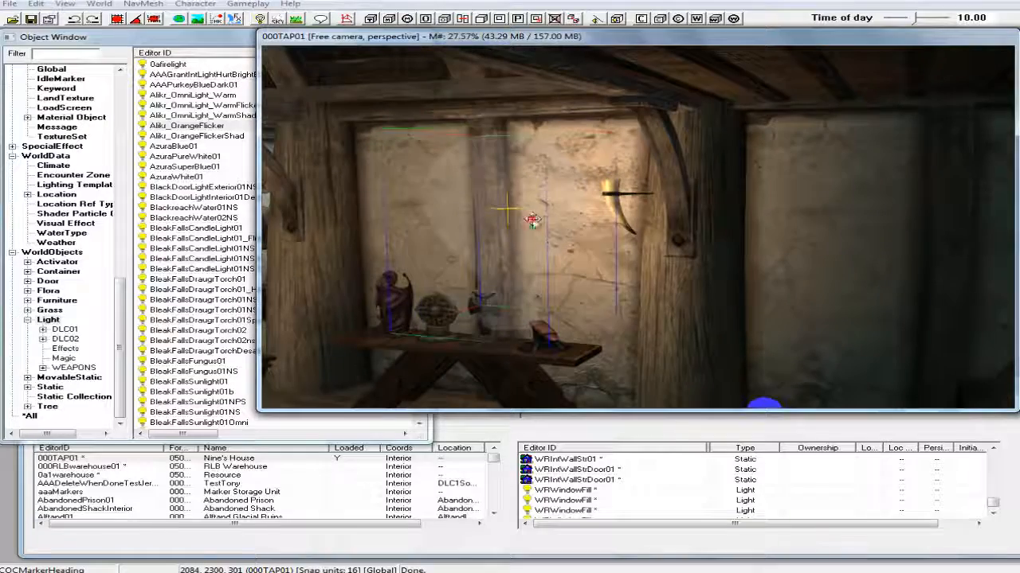
double_click(532, 218)
drag(545, 145, 241, 77)
double_click(211, 206)
click(196, 113)
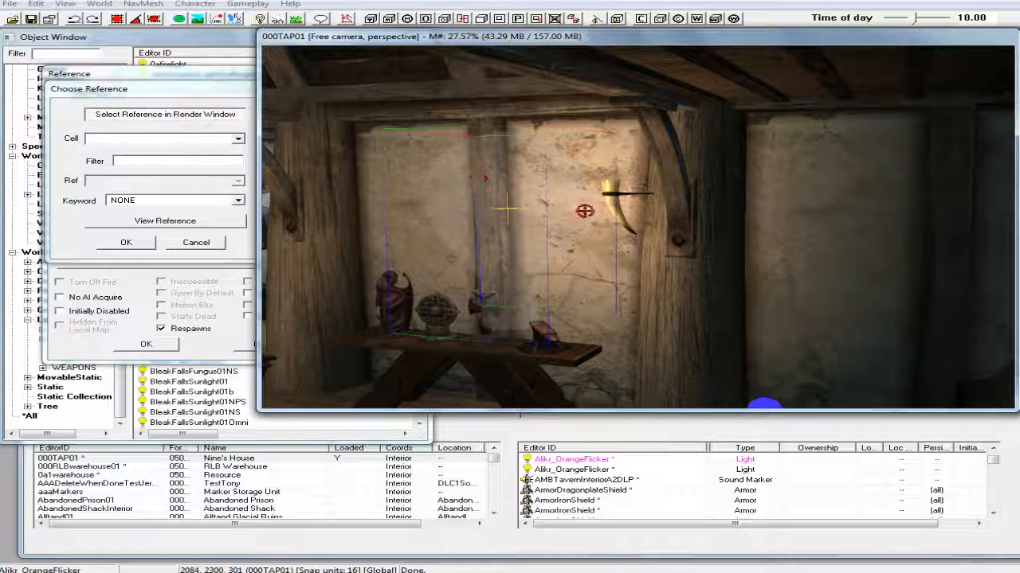
click(612, 196)
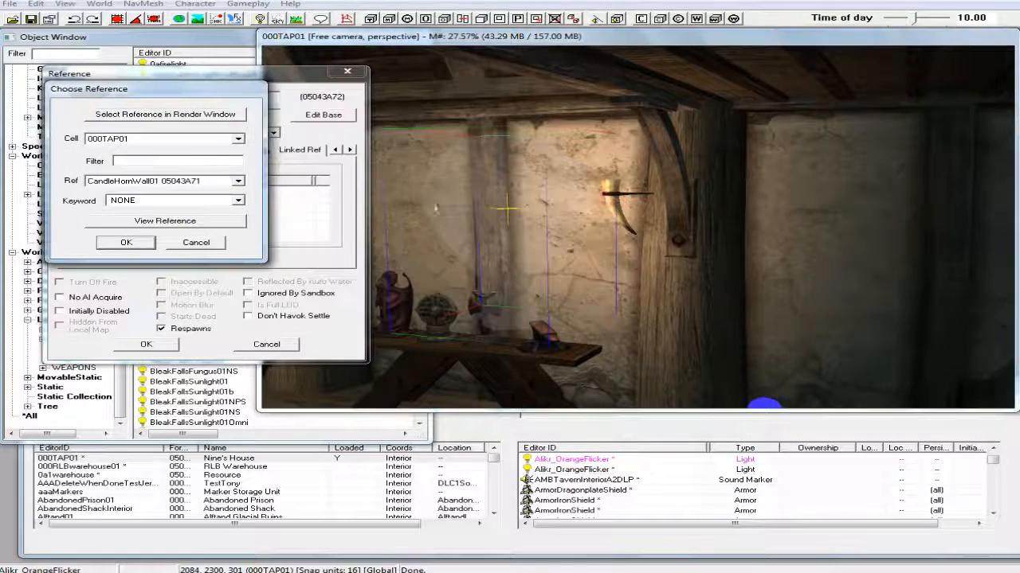
click(125, 242)
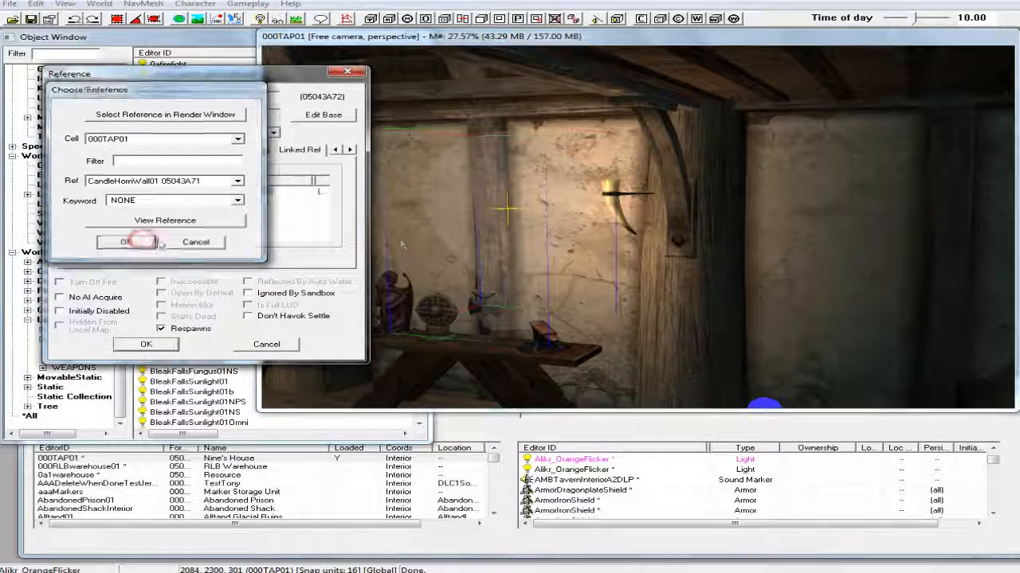
click(152, 343)
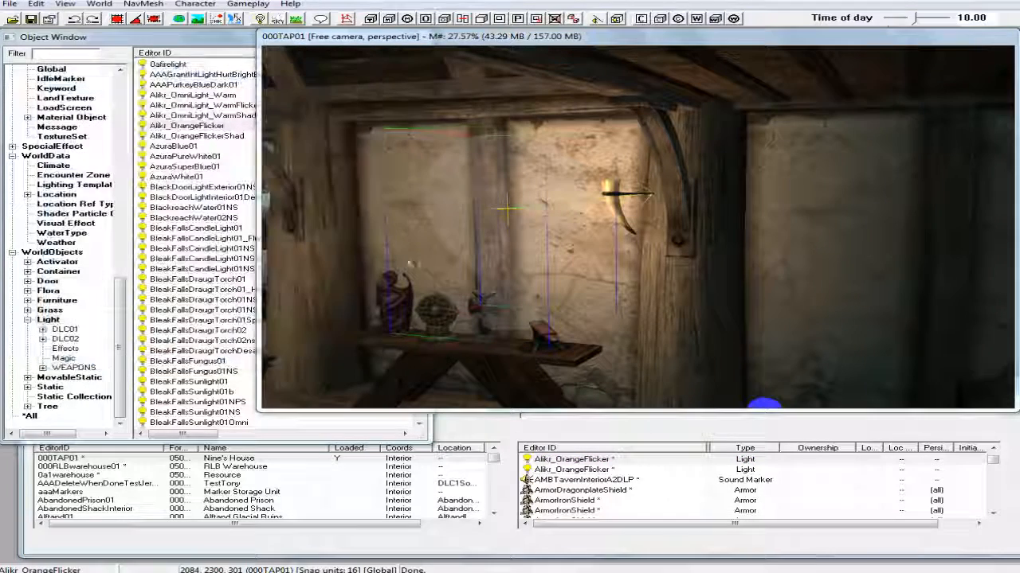
Select the candle horn together with its orange flicker light and copy both.
ctrl+click(620, 210)
shift+middle_drag(620, 210, 603, 215)
right_click(516, 209)
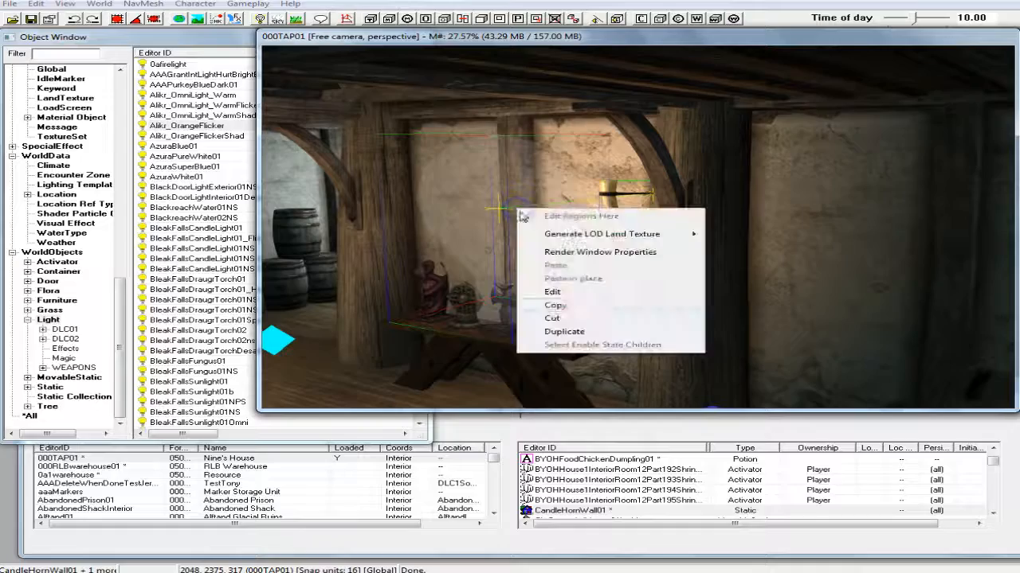
click(566, 305)
shift+middle_drag(566, 307, 514, 212)
scroll(513, 212, up, 3)
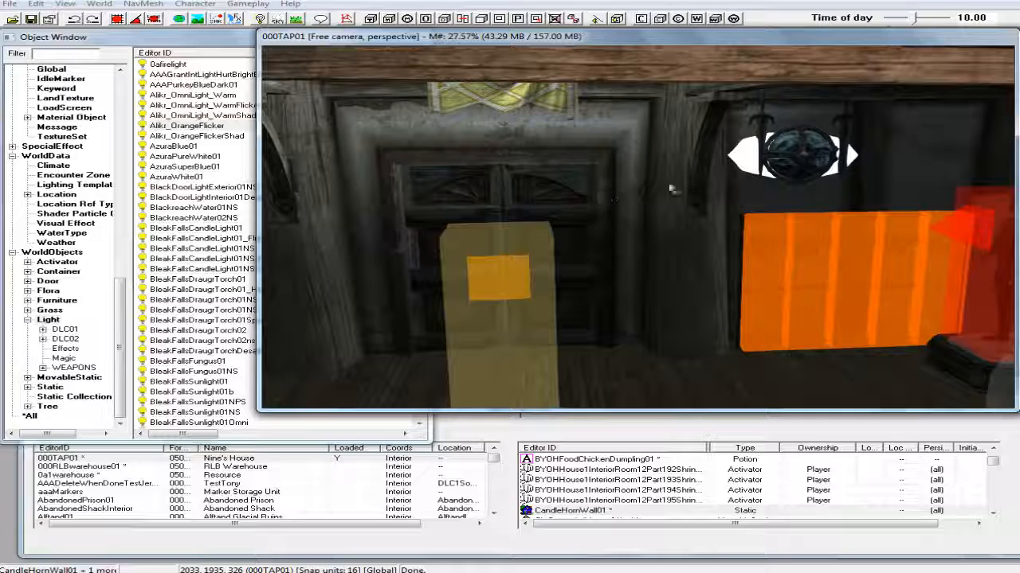
Paste the candle horn and light at the post beside the double door and rotate the pair to face the room.
right_click(674, 188)
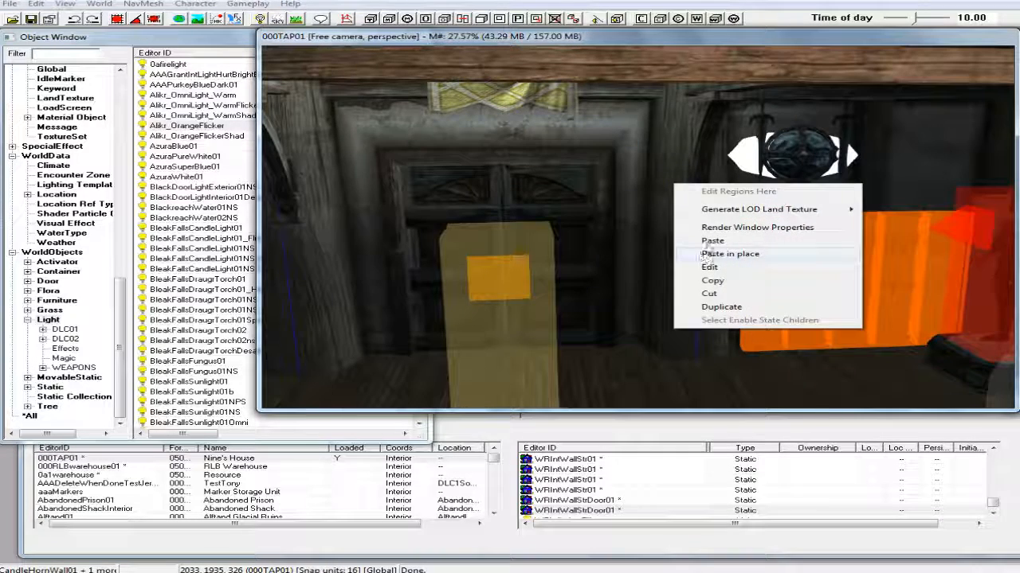
click(707, 253)
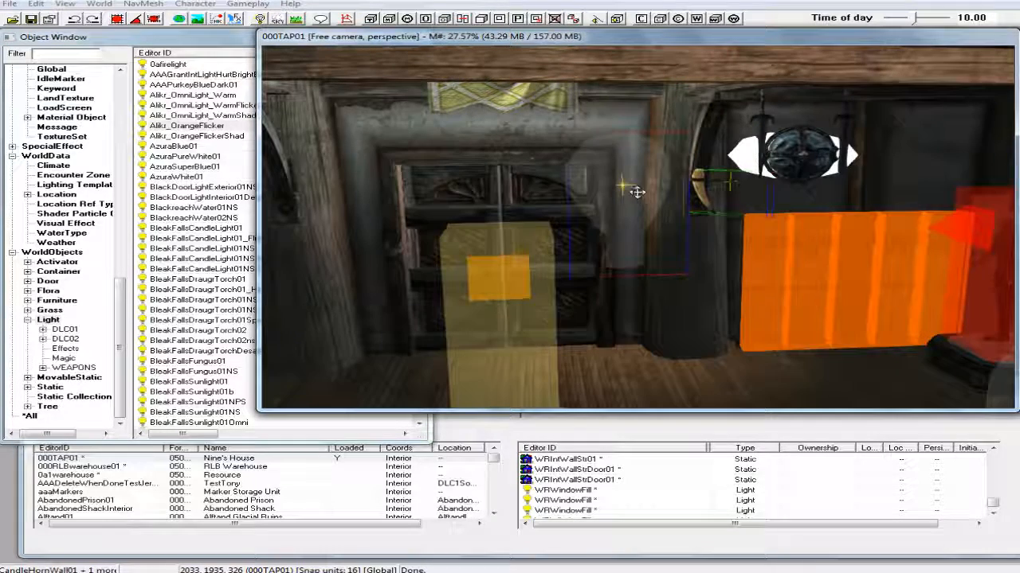
right_drag(692, 187, 637, 182)
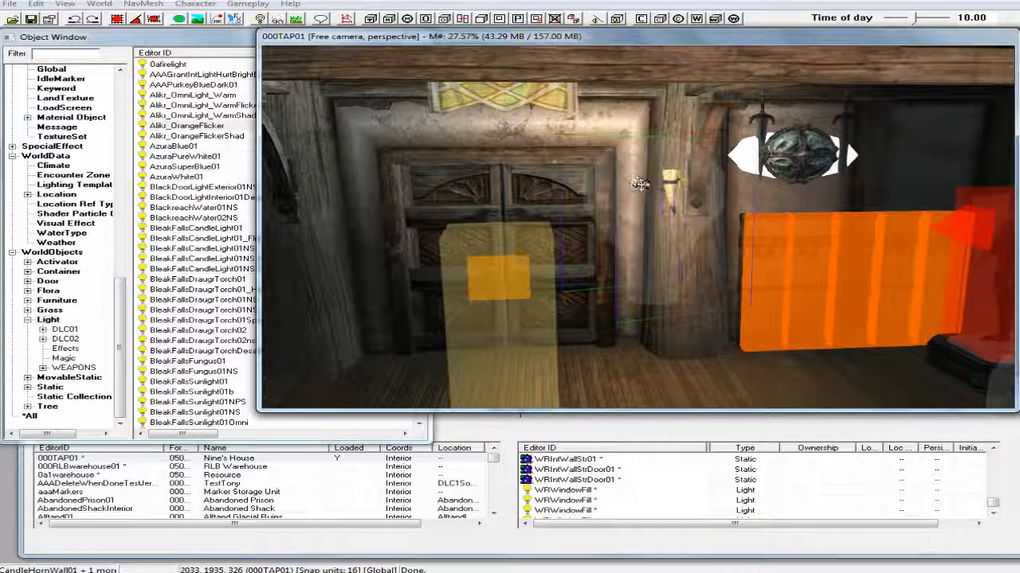
Select the orange flicker light and candle horn beside the double door and adjust the pair's placement on the post.
middle_drag(644, 190, 722, 225)
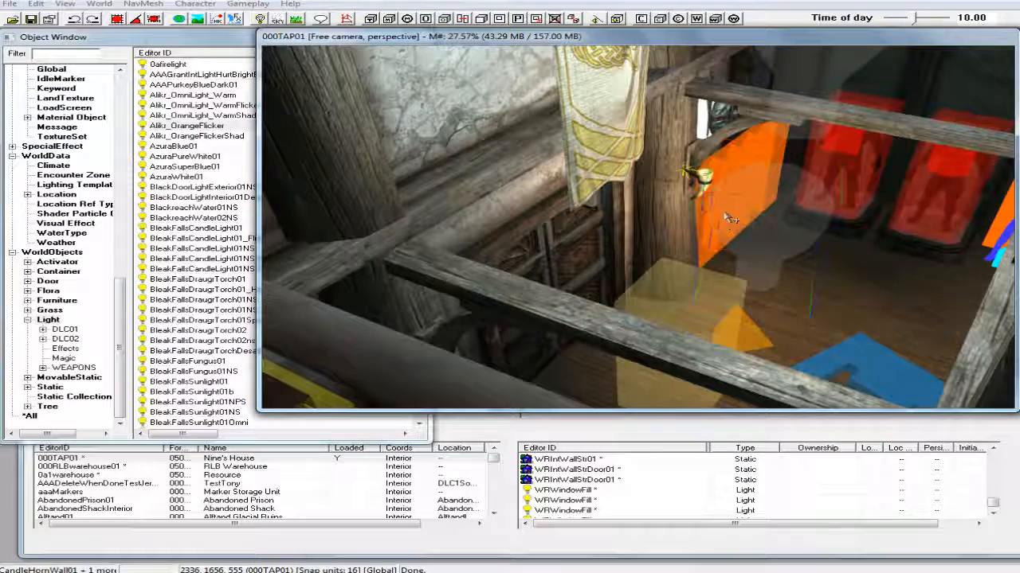
key(d)
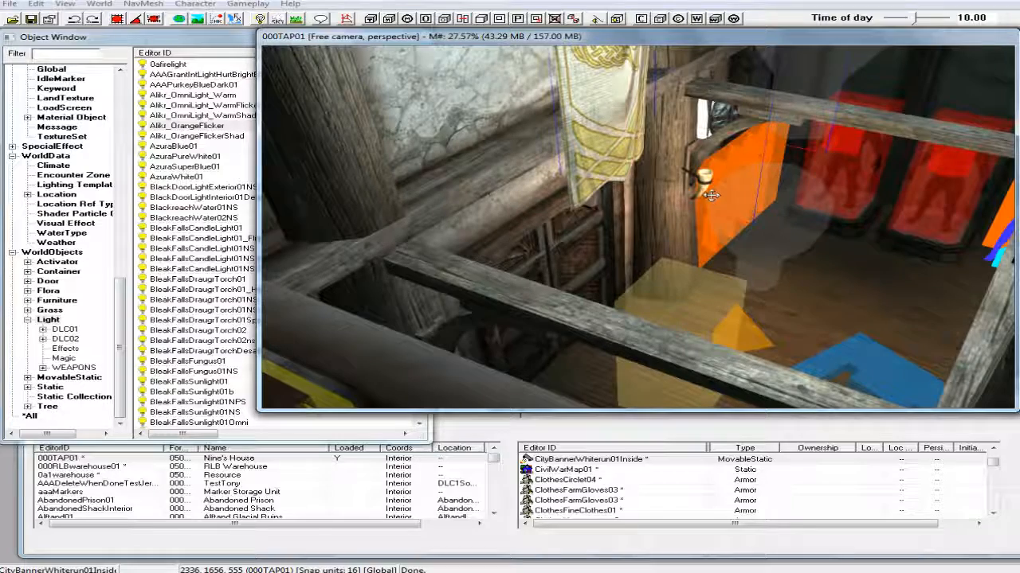
click(772, 247)
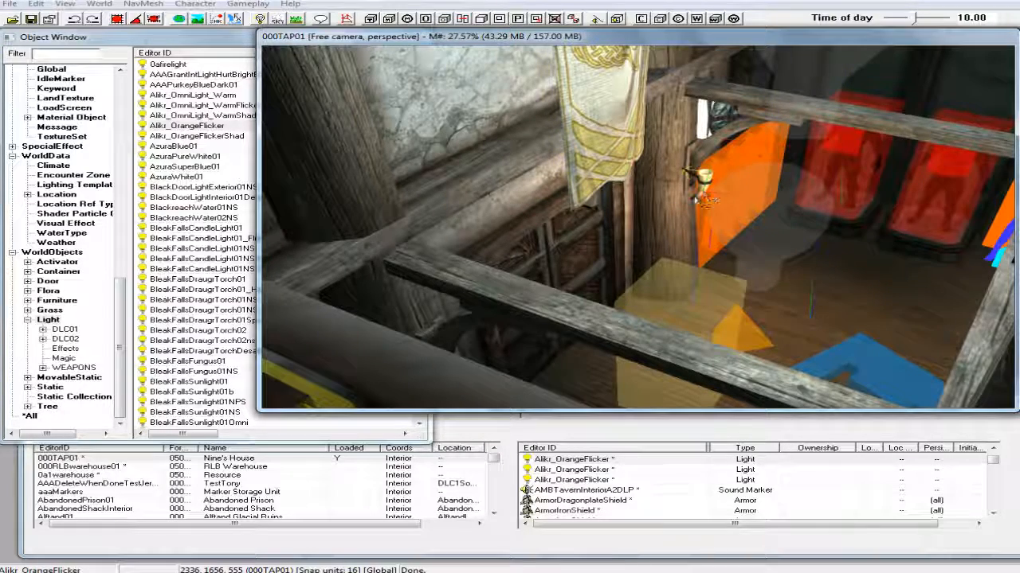
click(697, 195)
shift+middle_drag(697, 195, 690, 153)
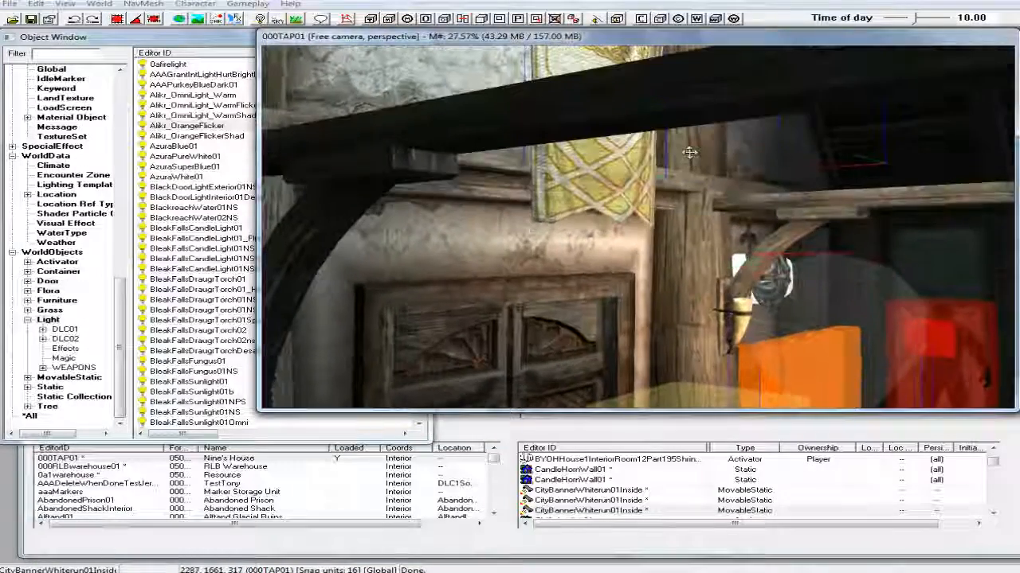
middle_drag(766, 309, 724, 285)
click(778, 307)
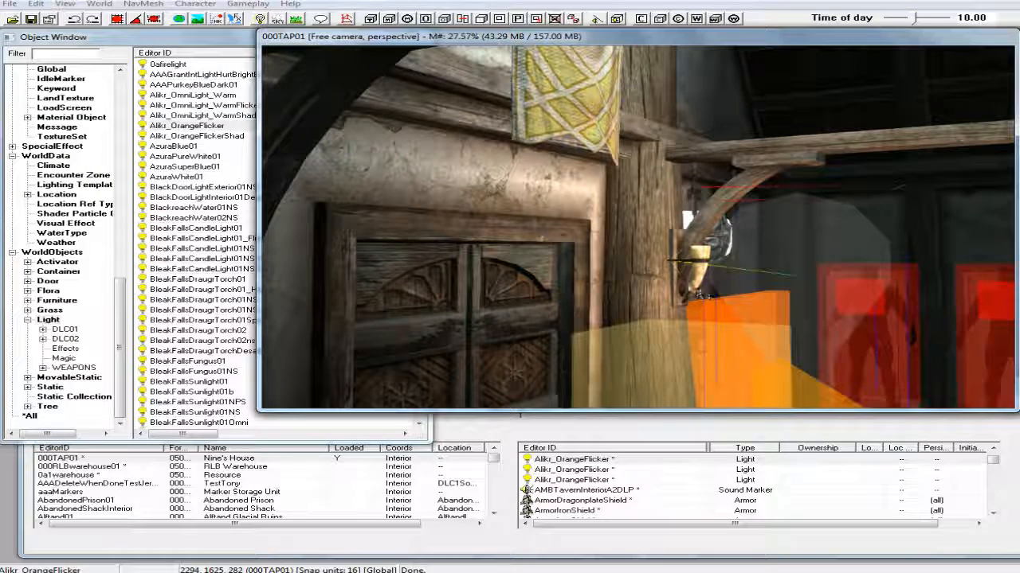
ctrl+click(691, 286)
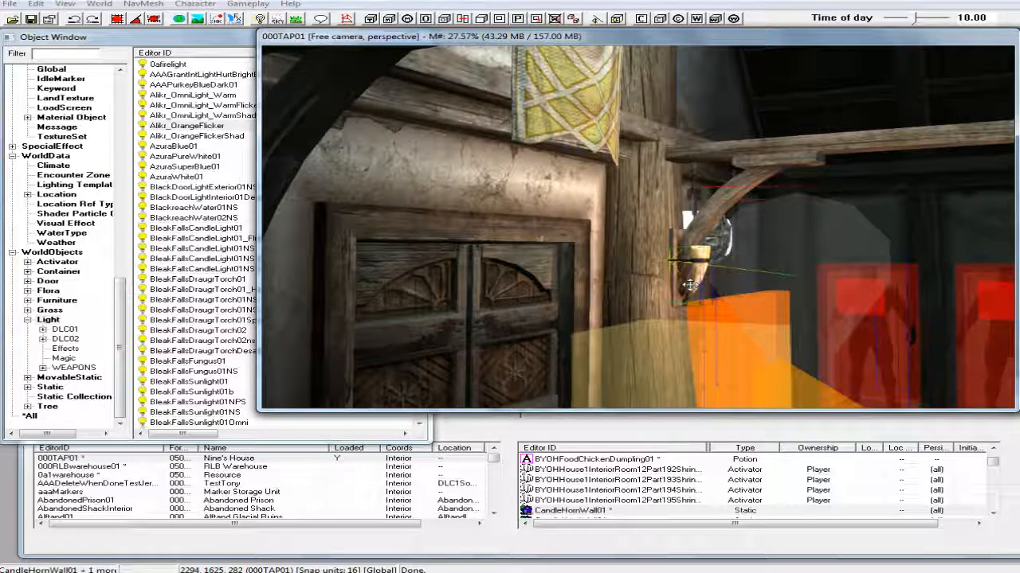
shift+middle_drag(690, 285, 687, 306)
shift+middle_drag(764, 320, 752, 284)
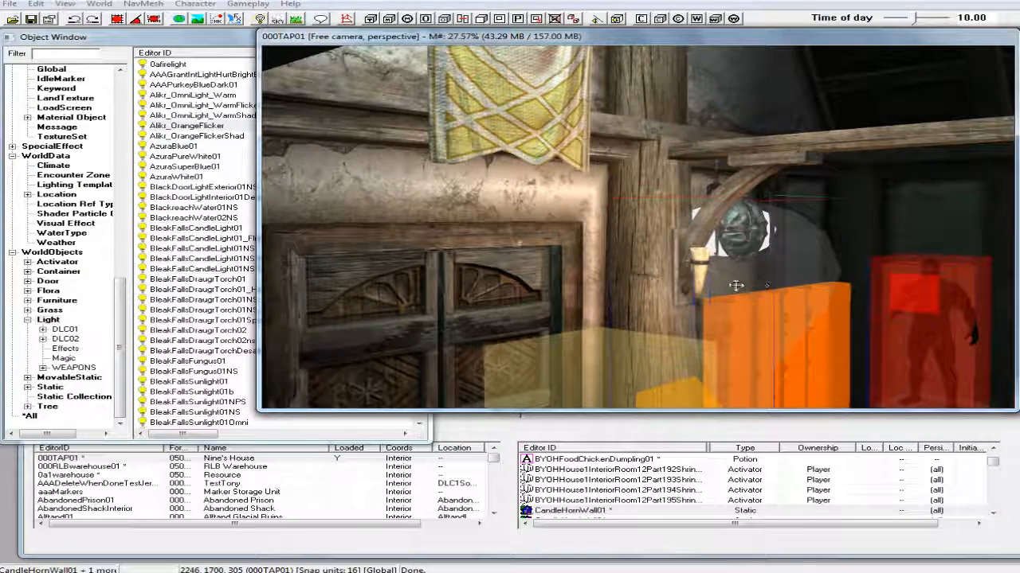
drag(736, 285, 719, 285)
Copy the selected candle horn and orange flicker light.
shift+middle_drag(676, 284, 497, 268)
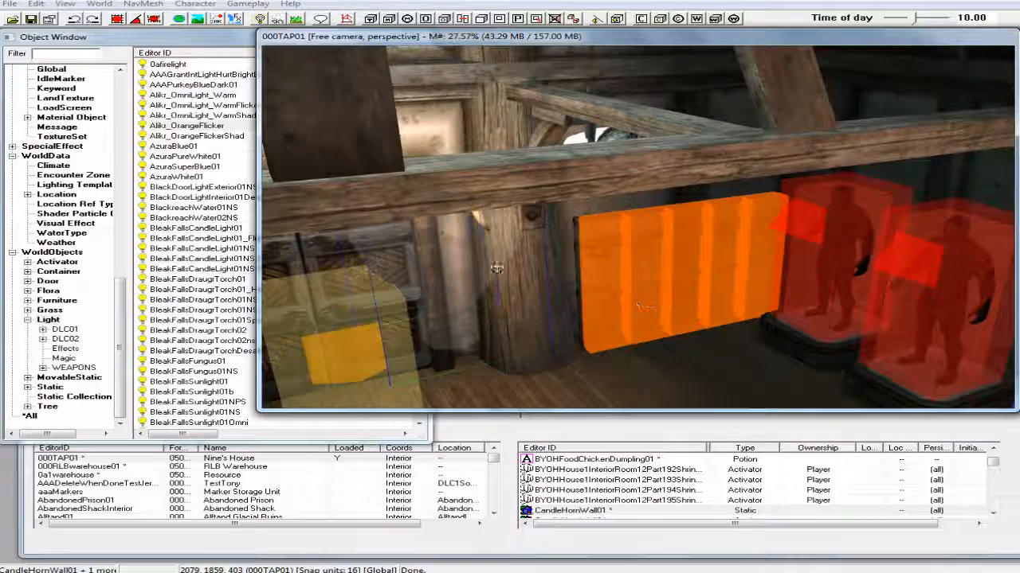
right_click(482, 261)
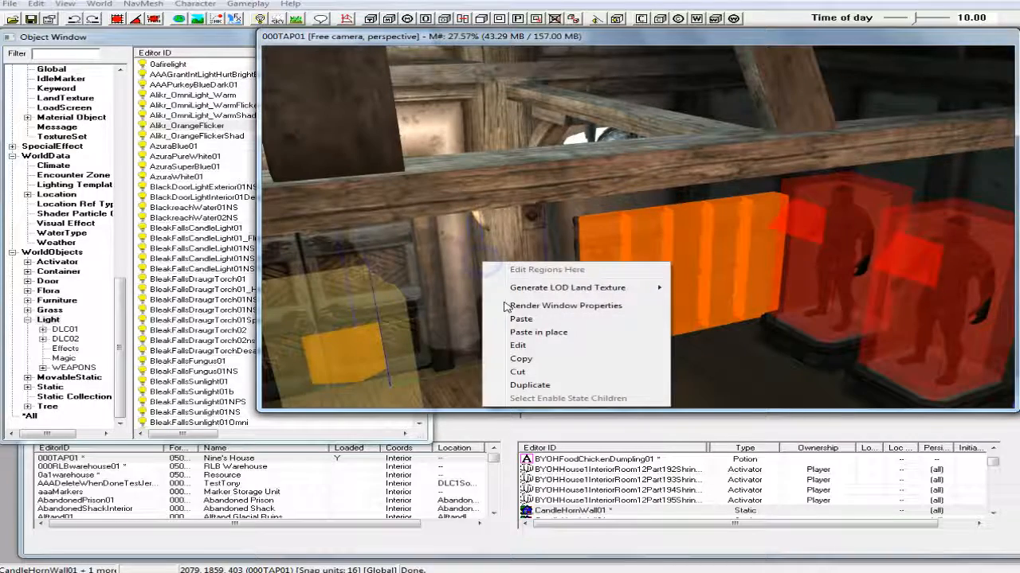
click(525, 360)
Paste the candle horn and light on the wall between the two red mannequin markers, then rotate and align the pair on the middle beam.
shift+middle_drag(556, 348, 694, 316)
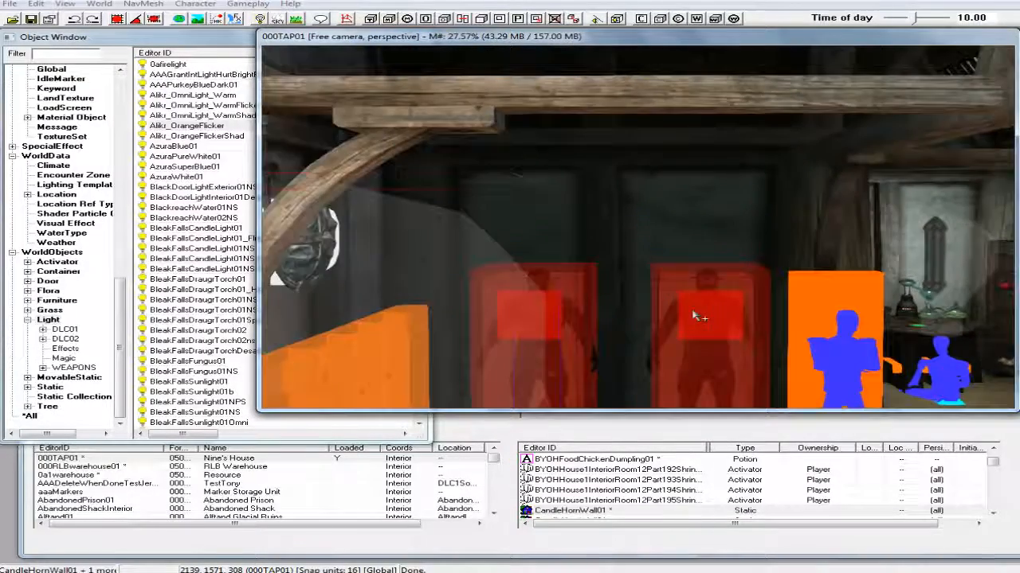
scroll(694, 316, up, 5)
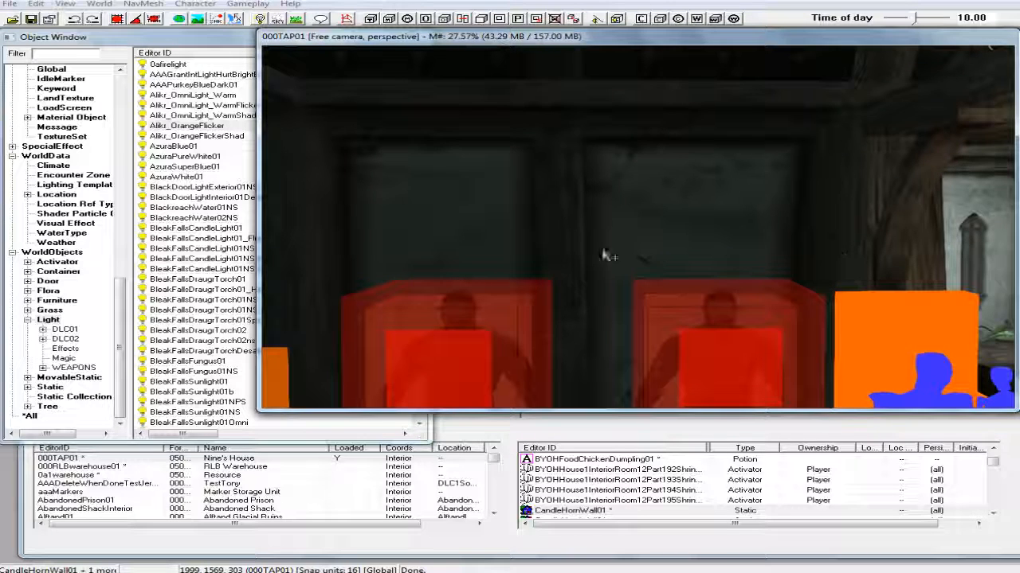
right_click(575, 215)
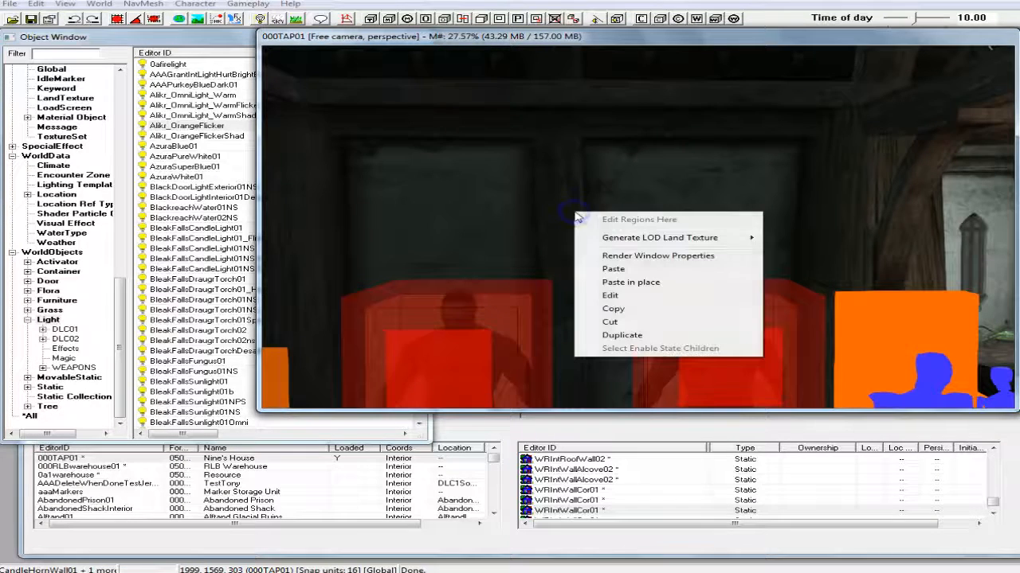
click(607, 270)
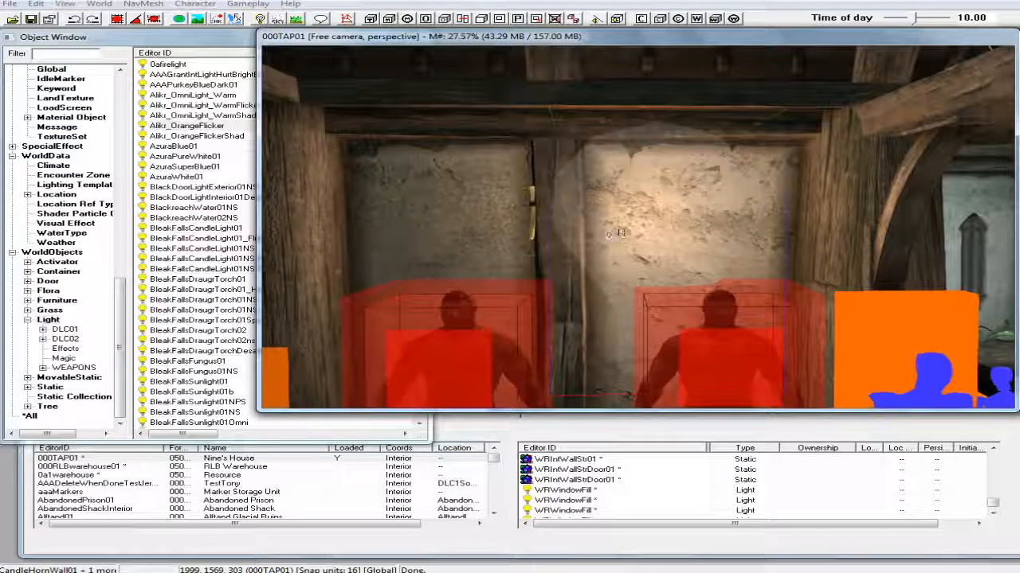
drag(614, 235, 636, 231)
right_drag(637, 231, 644, 226)
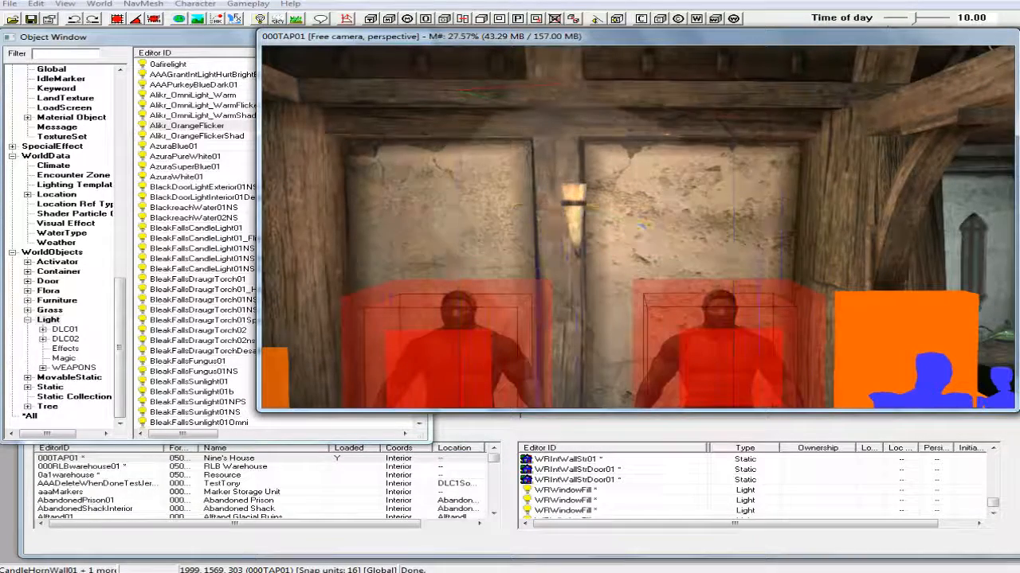
shift+middle_drag(632, 225, 592, 241)
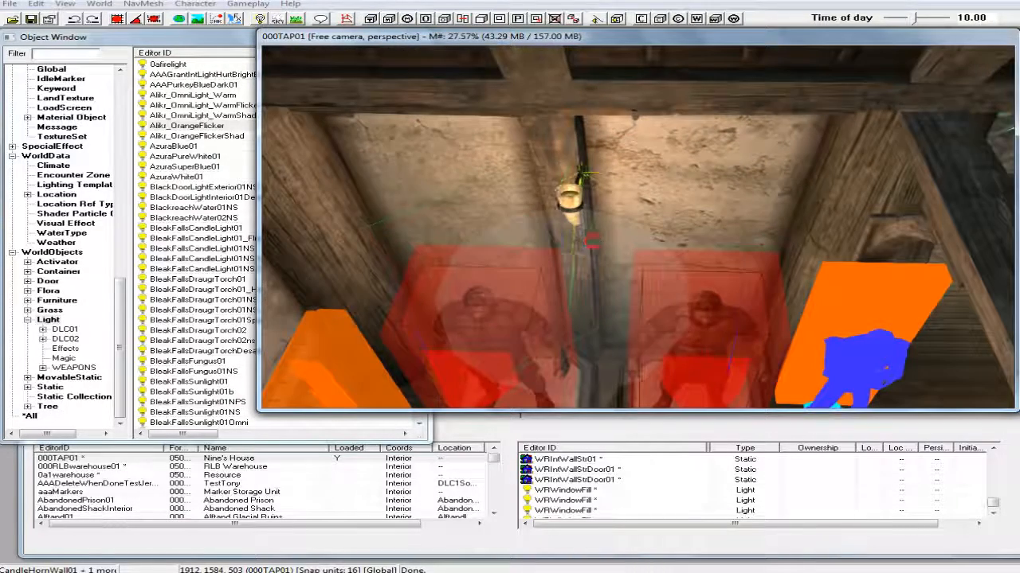
right_drag(545, 203, 539, 203)
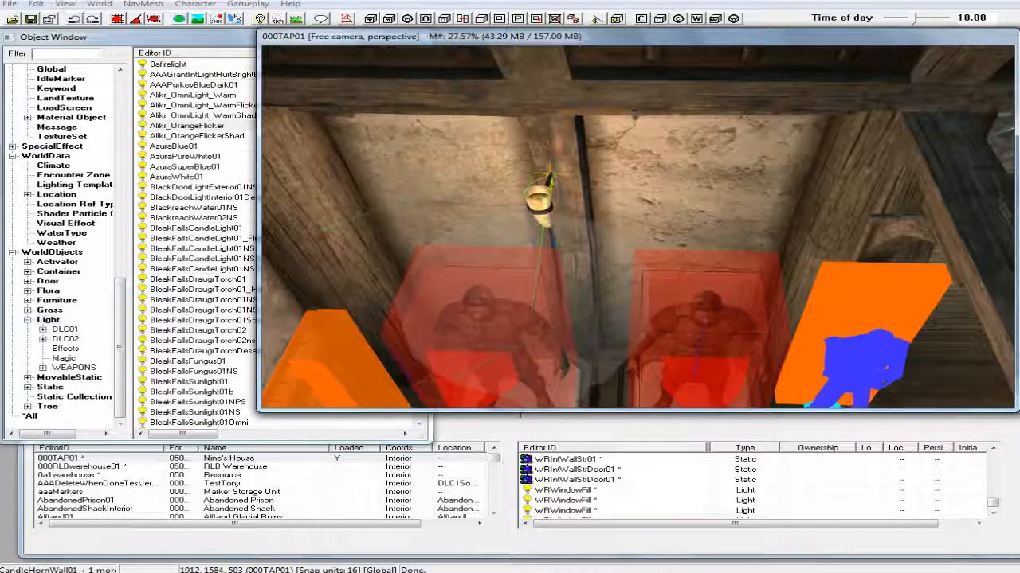
Paste another candle horn and light on the post behind the orange marker near the oven and turn the pair toward the oven.
mouse_move(545, 239)
shift+middle_down()
mouse_move(547, 216)
mouse_move(639, 222)
mouse_move(619, 216)
mouse_move(626, 232)
mouse_move(665, 209)
shift+middle_up()
scroll(547, 217, down, 5)
scroll(626, 232, up, 3)
right_click(696, 195)
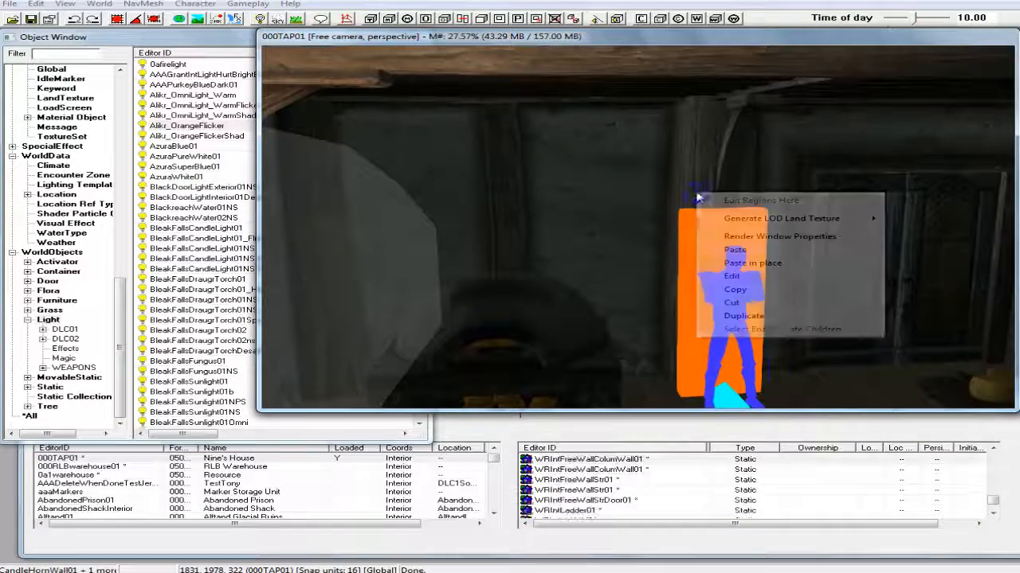
click(719, 250)
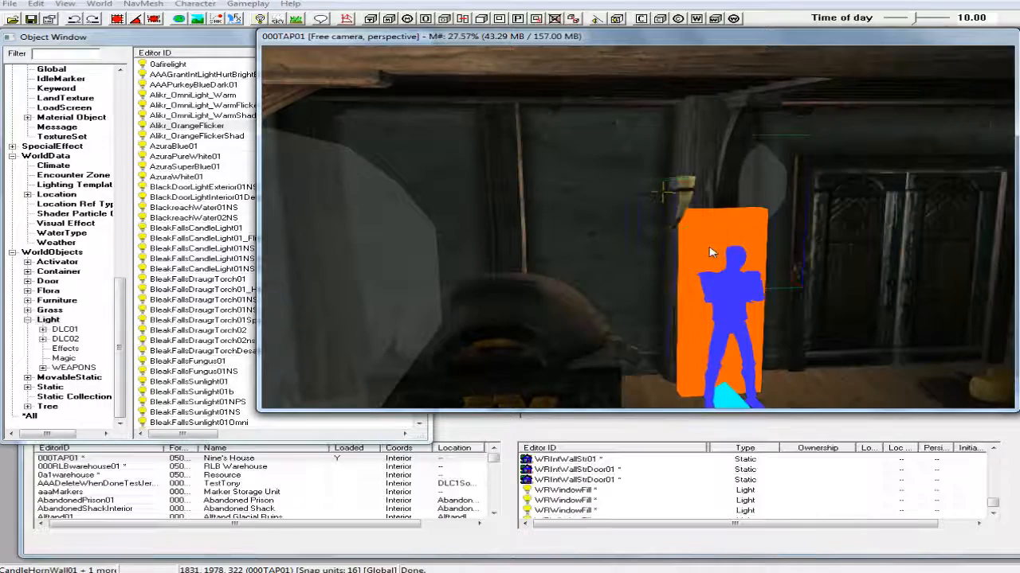
drag(751, 187, 696, 188)
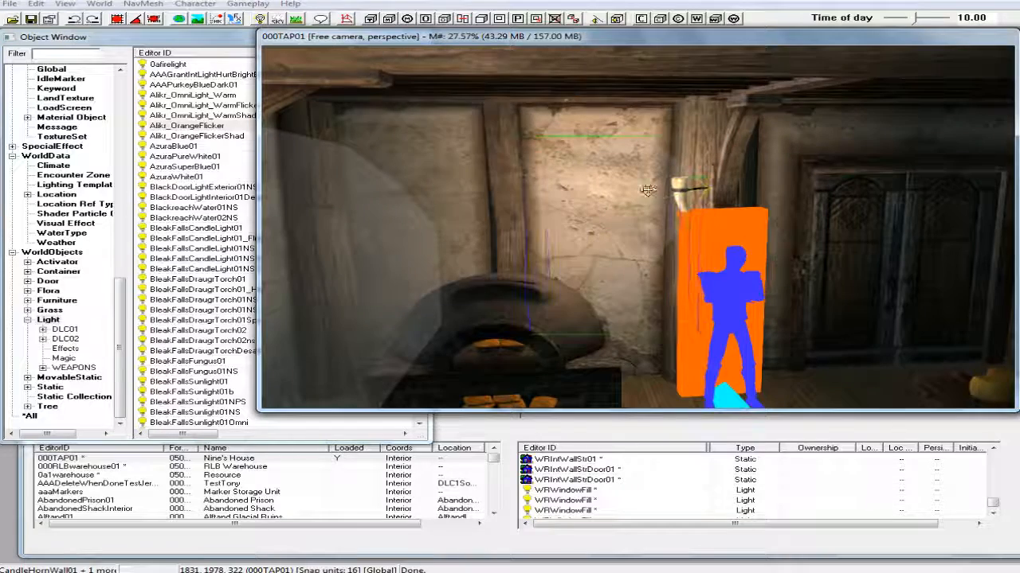
scroll(648, 190, up, 4)
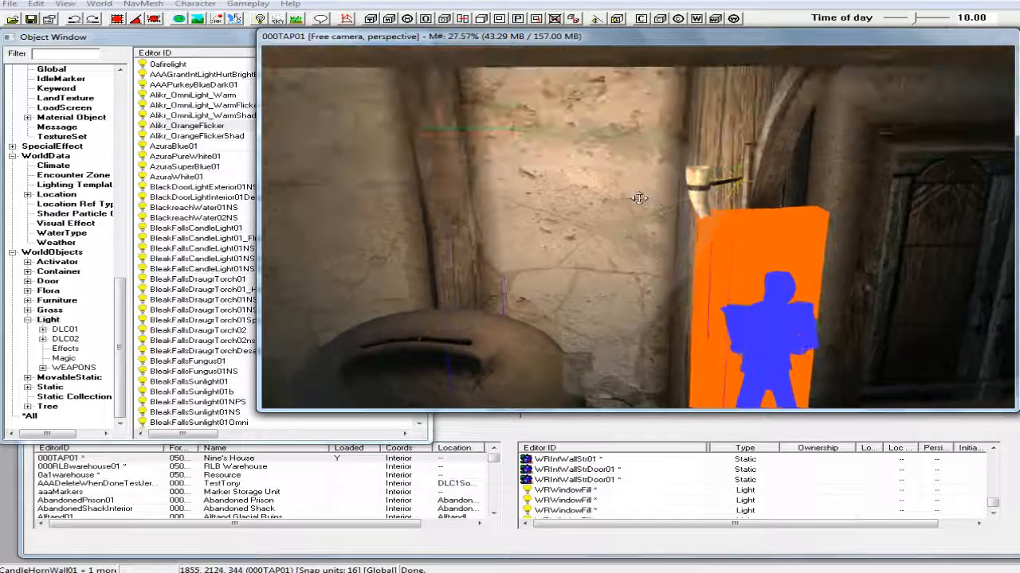
shift+middle_drag(639, 198, 605, 204)
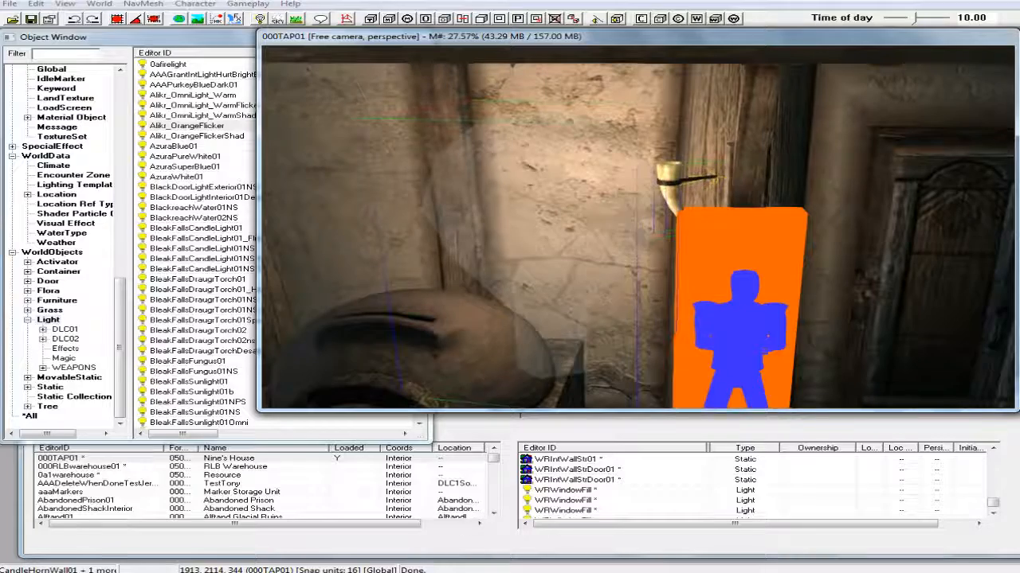
mouse_move(605, 199)
shift+middle_down()
mouse_move(573, 191)
mouse_move(591, 180)
mouse_move(602, 189)
mouse_move(557, 178)
mouse_move(580, 191)
mouse_move(642, 182)
shift+middle_up()
Paste a candle horn and light on the post between the staircase and the double door, turning the pair to face the room.
shift+middle_drag(712, 192, 689, 192)
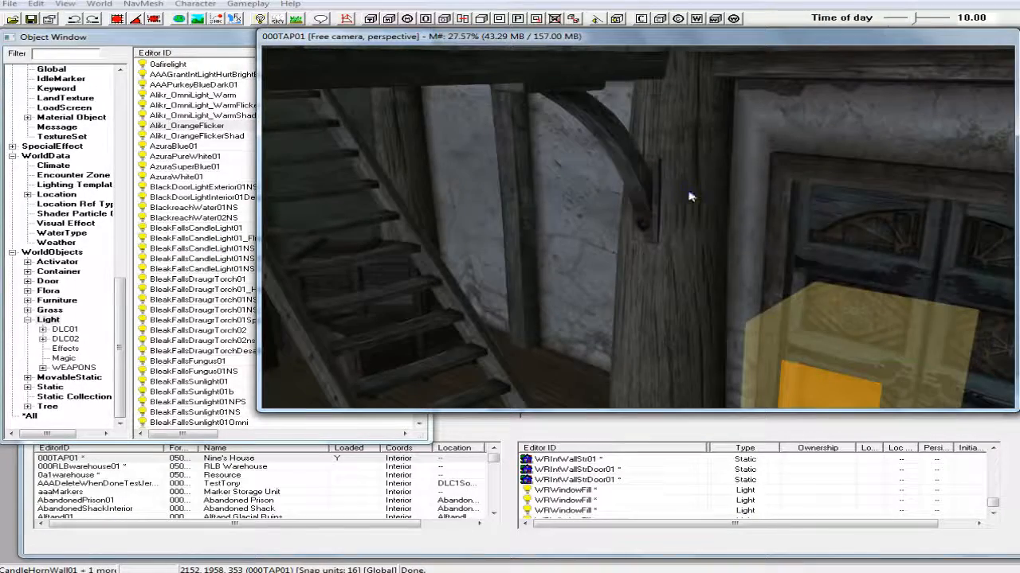
right_click(689, 192)
click(728, 250)
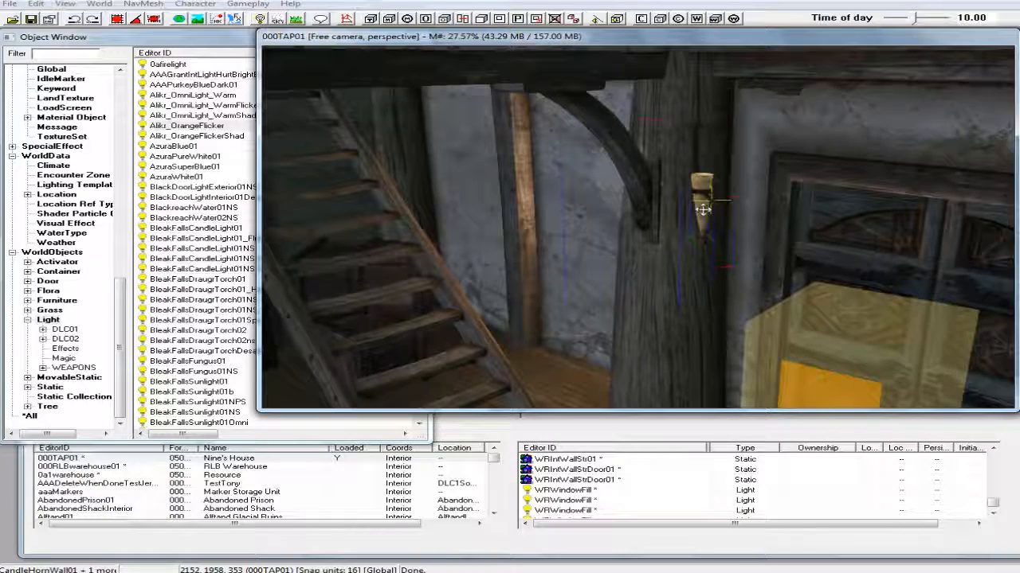
mouse_move(721, 184)
mouse_down()
mouse_move(712, 204)
mouse_move(722, 207)
mouse_up()
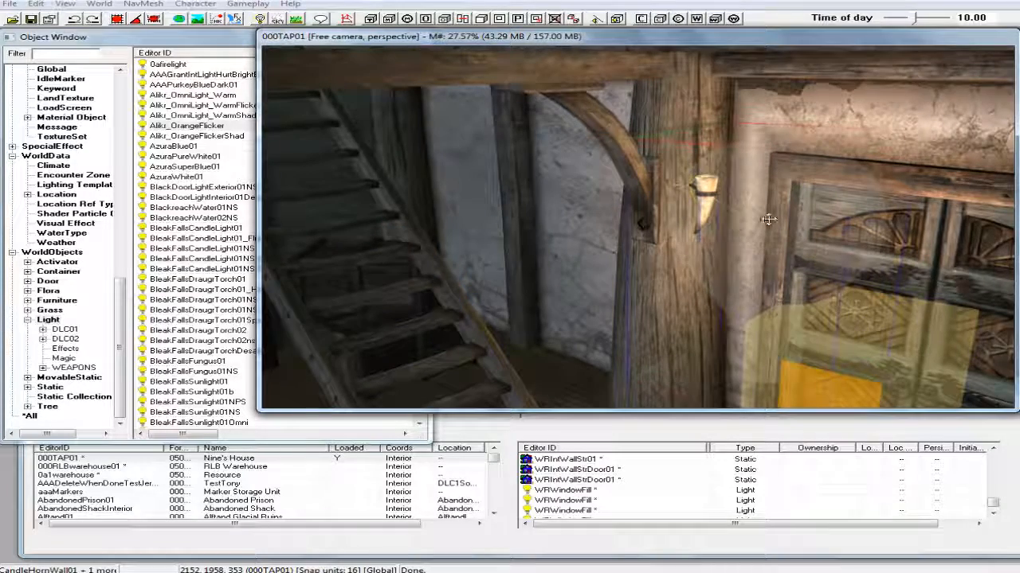
Examine how the placed lights illuminate the room from the rafters and inspect the dark food table.
scroll(768, 220, down, 5)
key(shift)
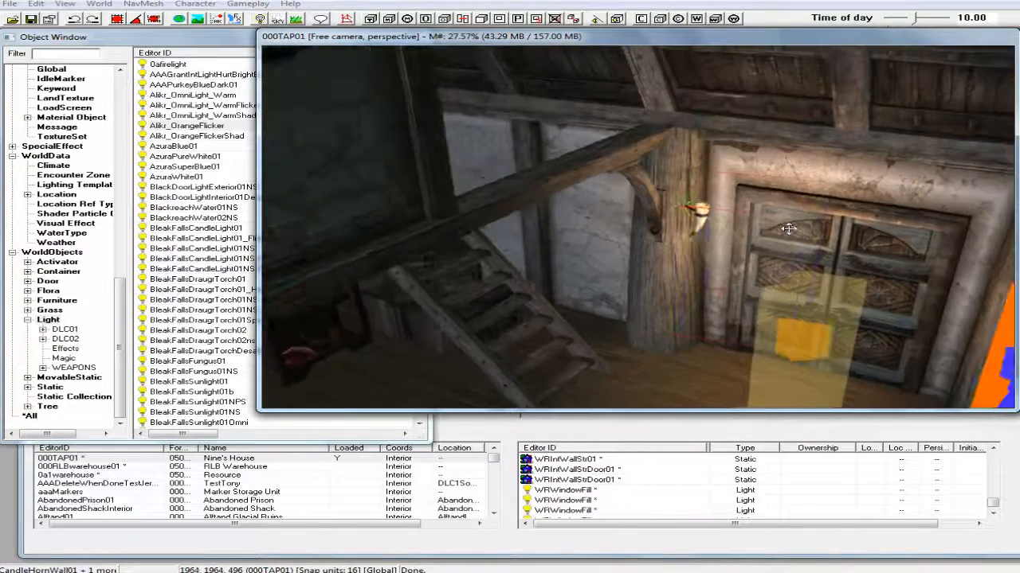
scroll(777, 227, down, 4)
key(shift)
scroll(717, 230, down, 3)
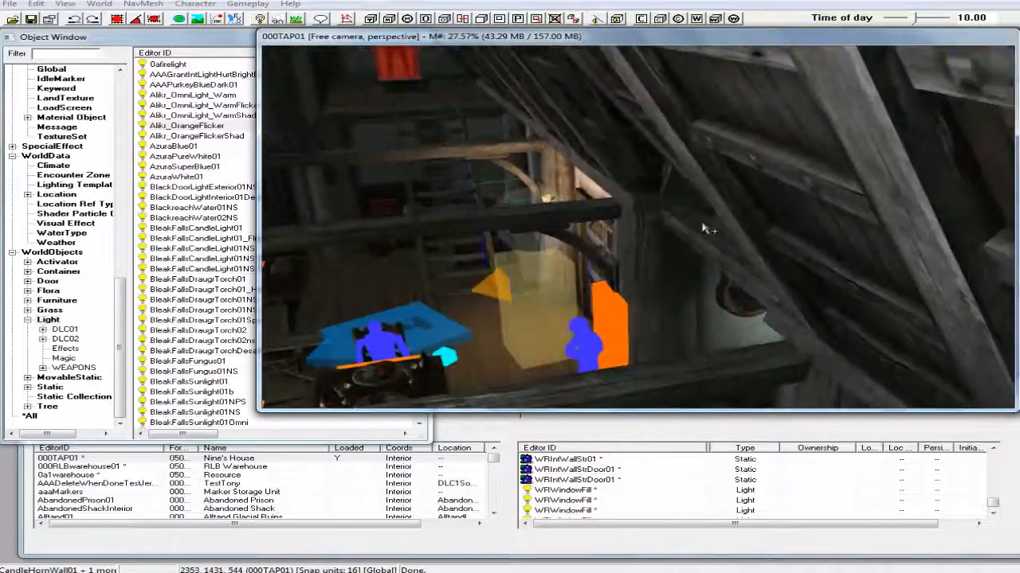
key(shift)
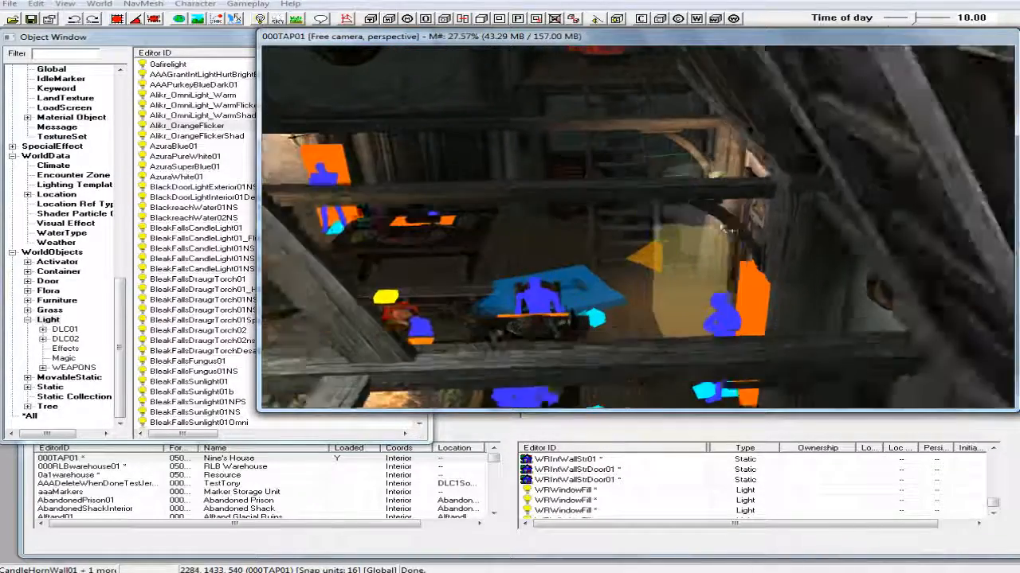
key(shift)
key(shift)
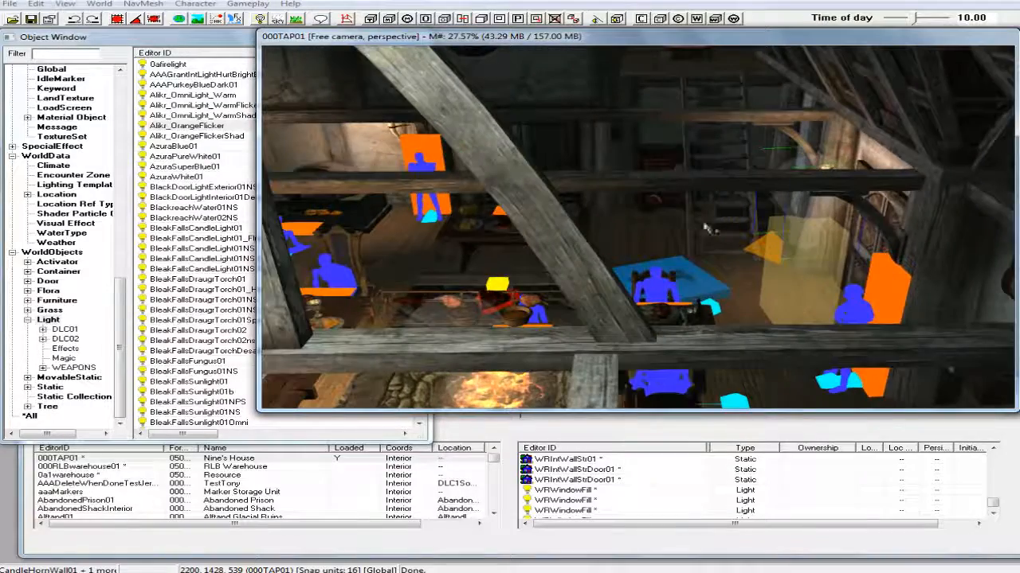
scroll(606, 231, up, 6)
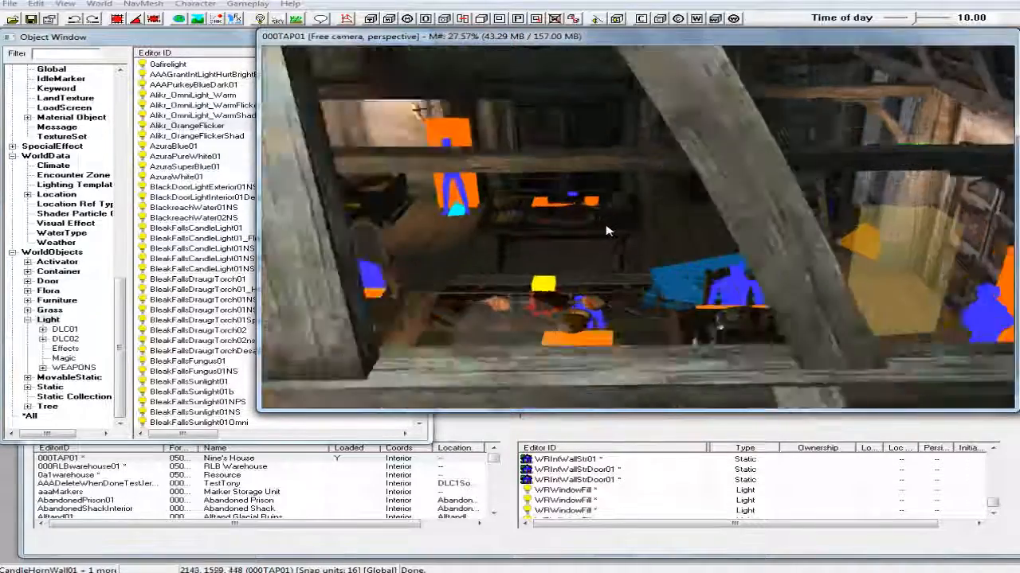
middle_drag(606, 228, 619, 236)
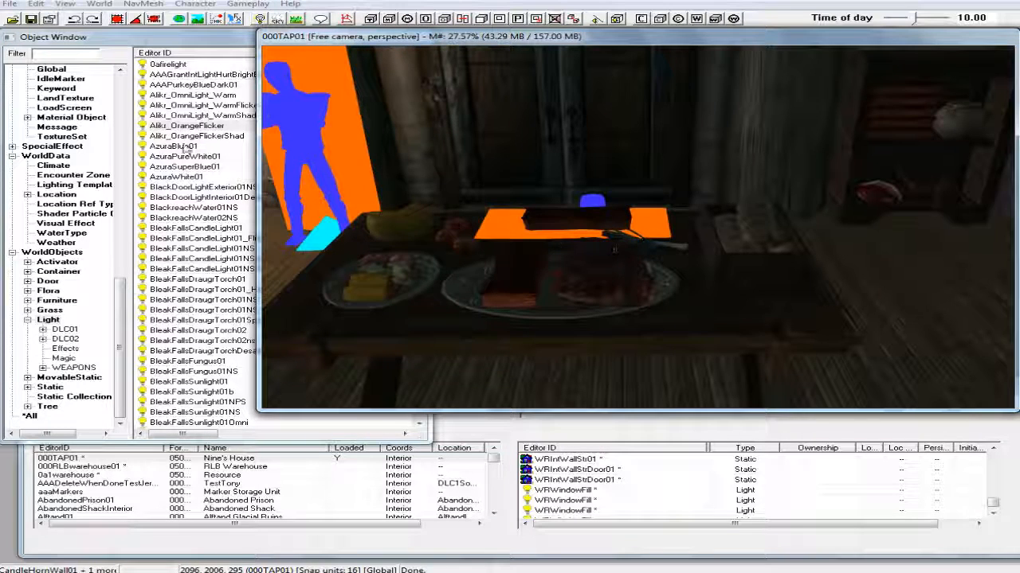
Filter all object types for "candlestick" and preview the SilverCandleStick01 model.
click(74, 396)
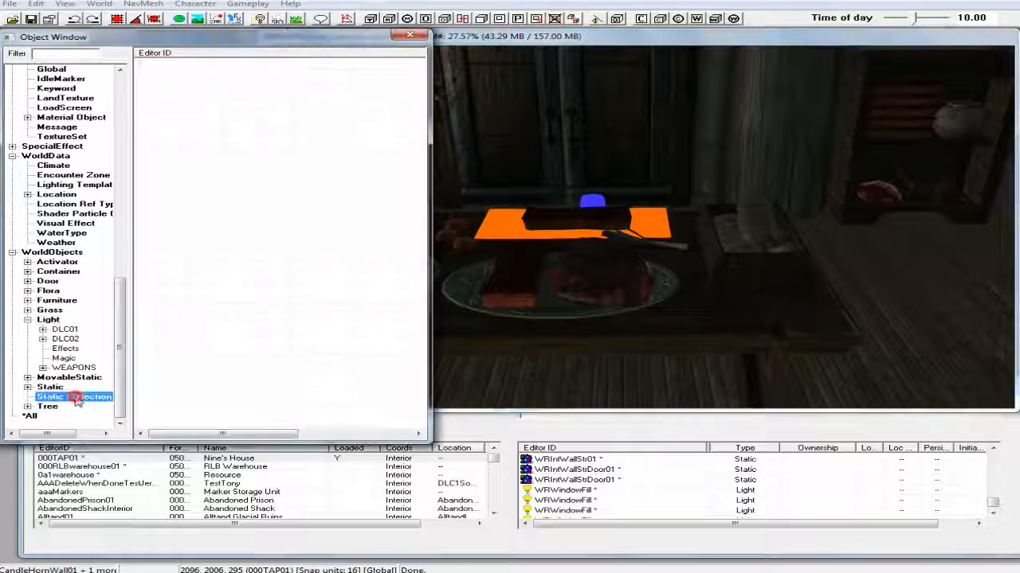
click(87, 54)
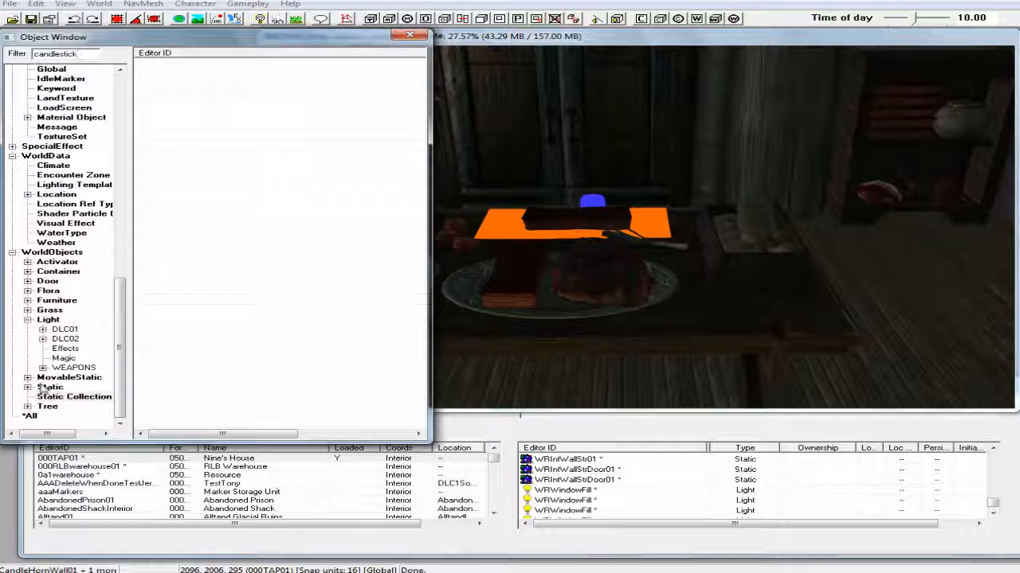
click(31, 416)
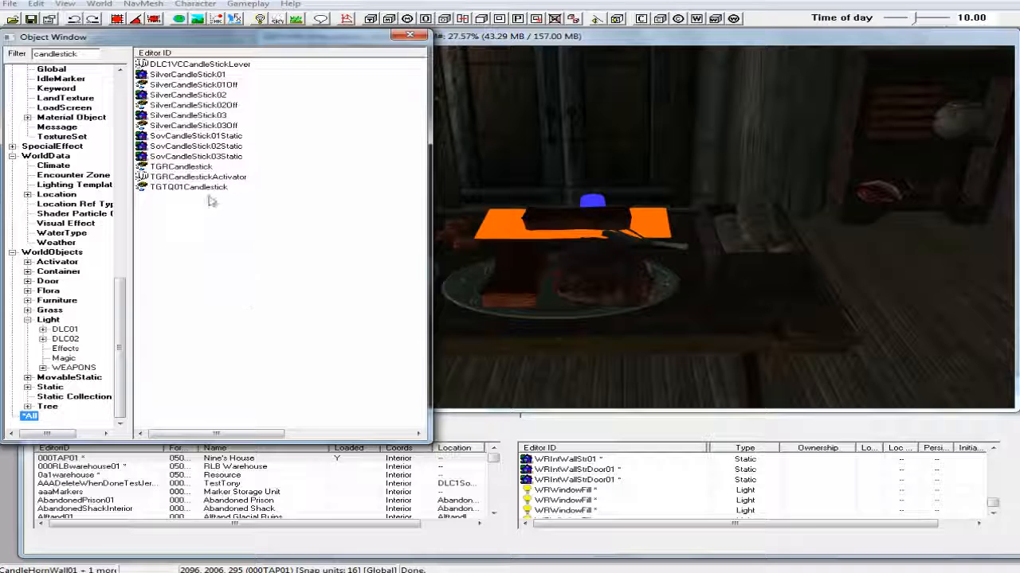
right_click(171, 76)
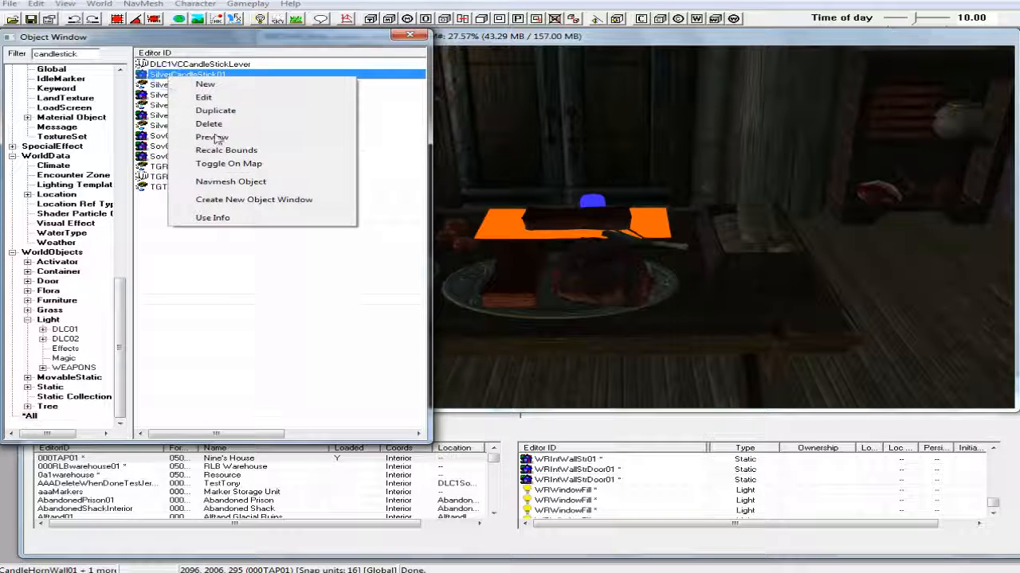
click(211, 137)
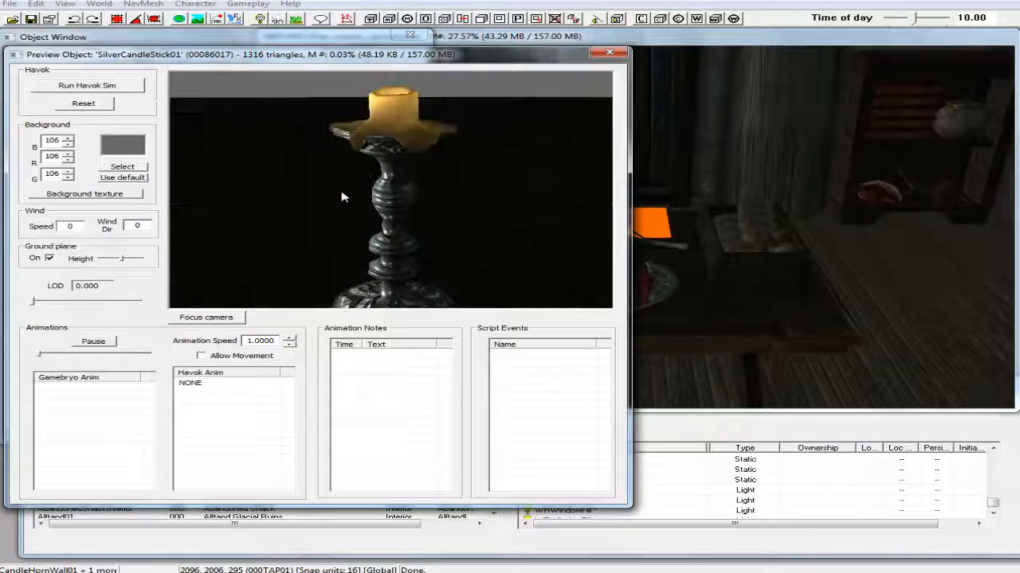
Place SilverCandleStick01 on the food table beside the large meat platter and adjust its position near the front edge.
click(609, 53)
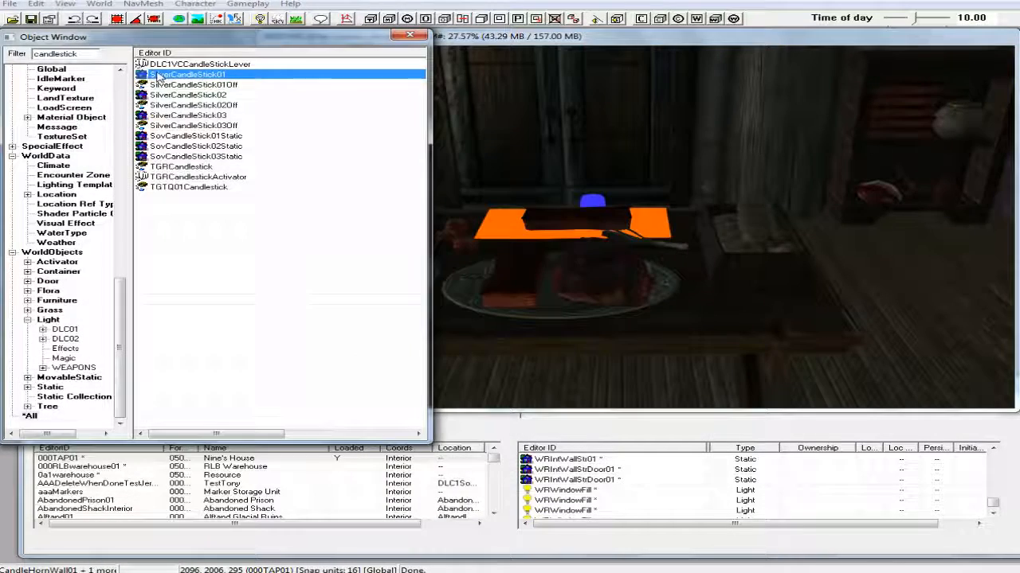
drag(146, 76, 722, 308)
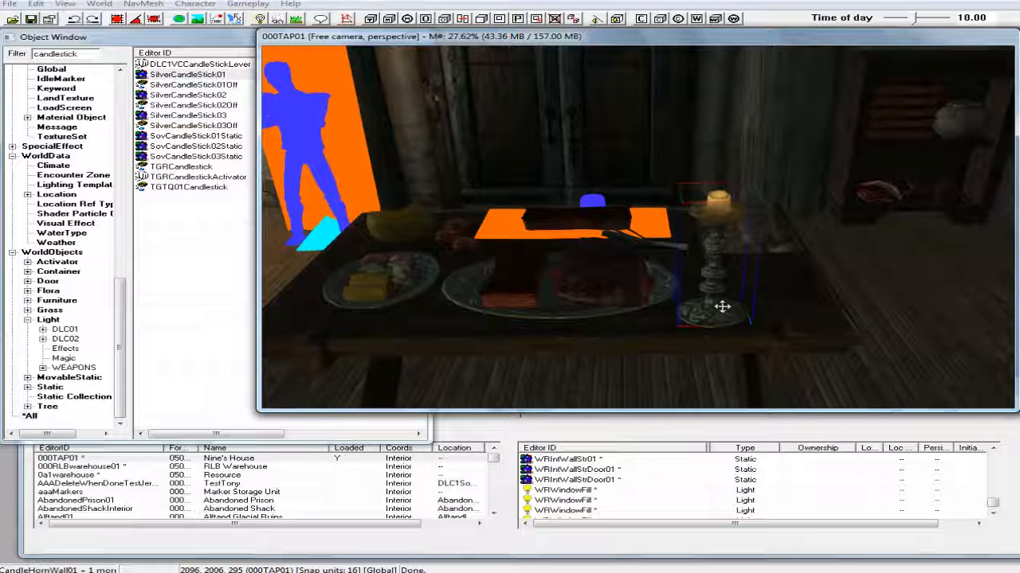
shift+middle_drag(724, 311, 712, 344)
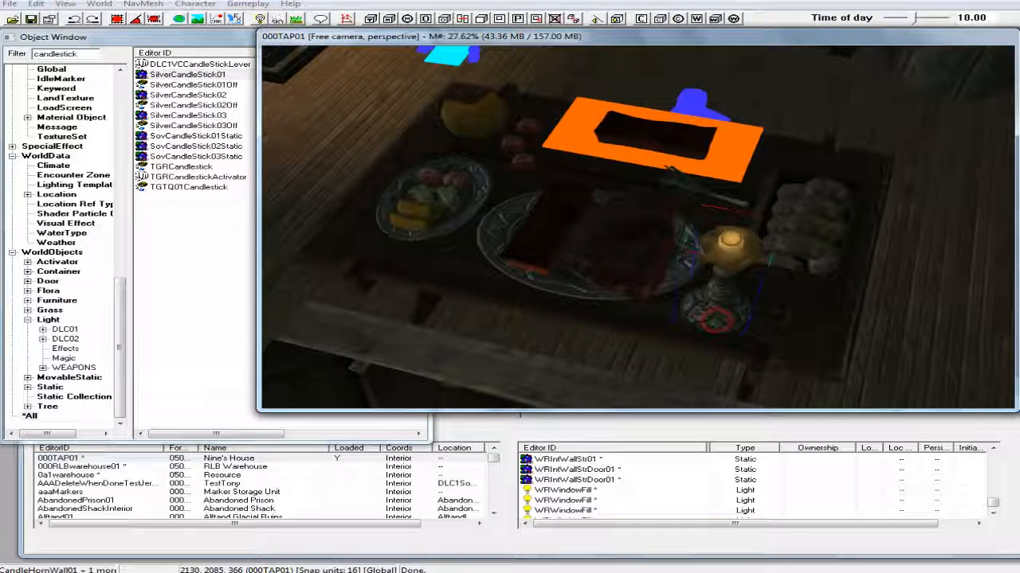
drag(702, 320, 695, 326)
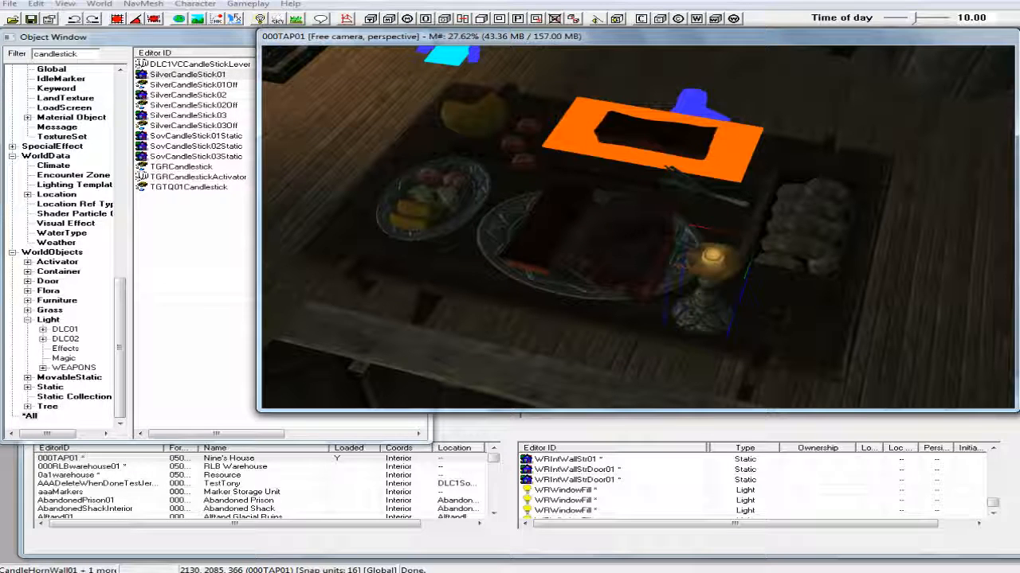
right_drag(704, 321, 707, 307)
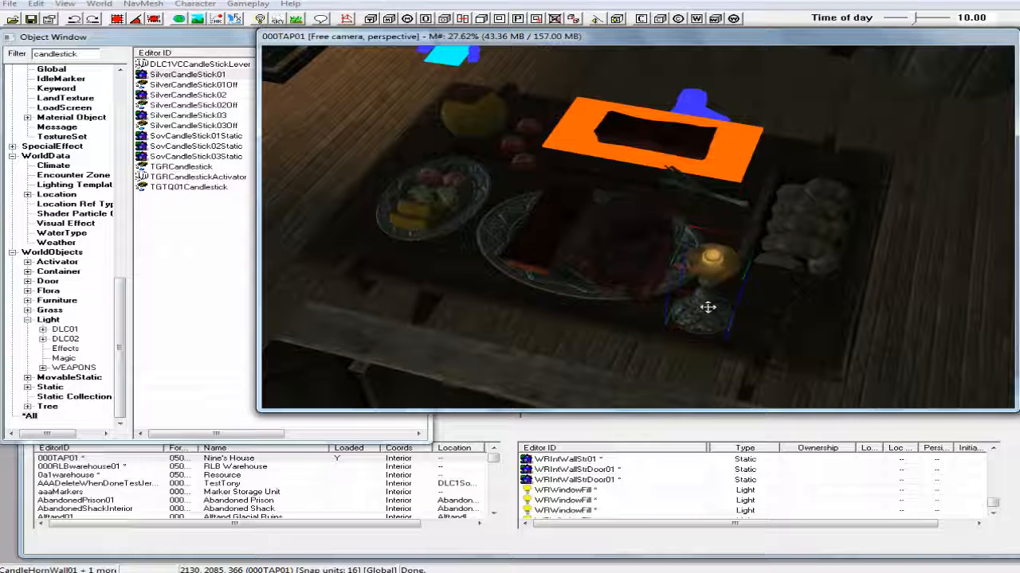
Copy the orange flicker light near the oven, paste it at the food table's candlestick and raise it above the candle.
shift+middle_drag(708, 283, 661, 231)
click(536, 153)
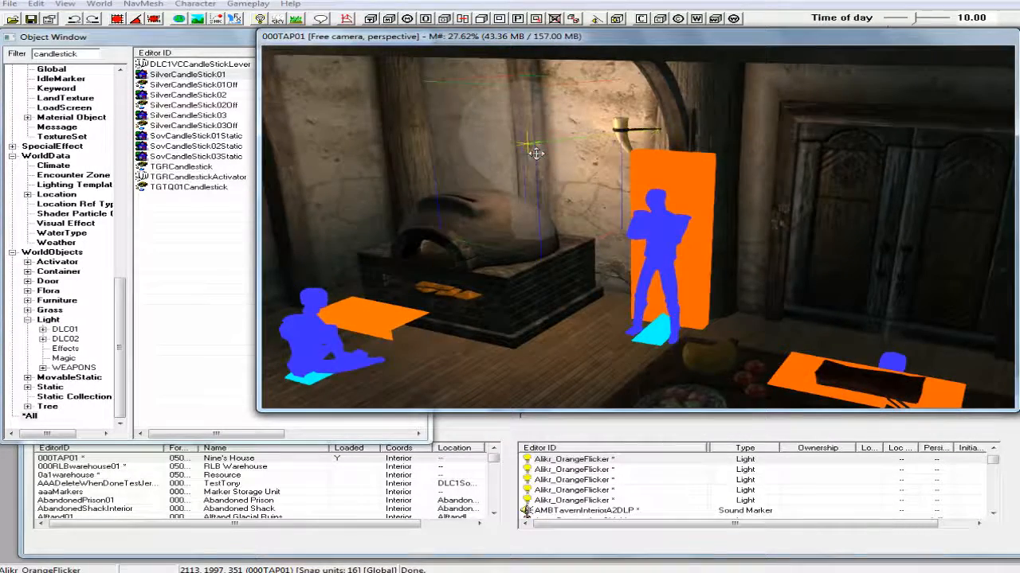
right_click(536, 153)
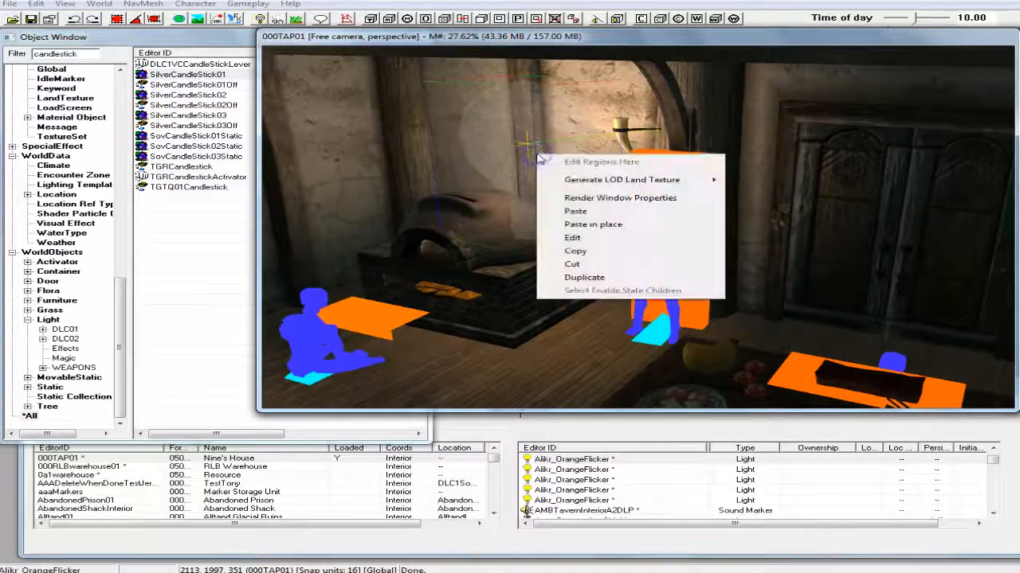
click(575, 252)
scroll(598, 257, down, 3)
middle_drag(653, 270, 604, 260)
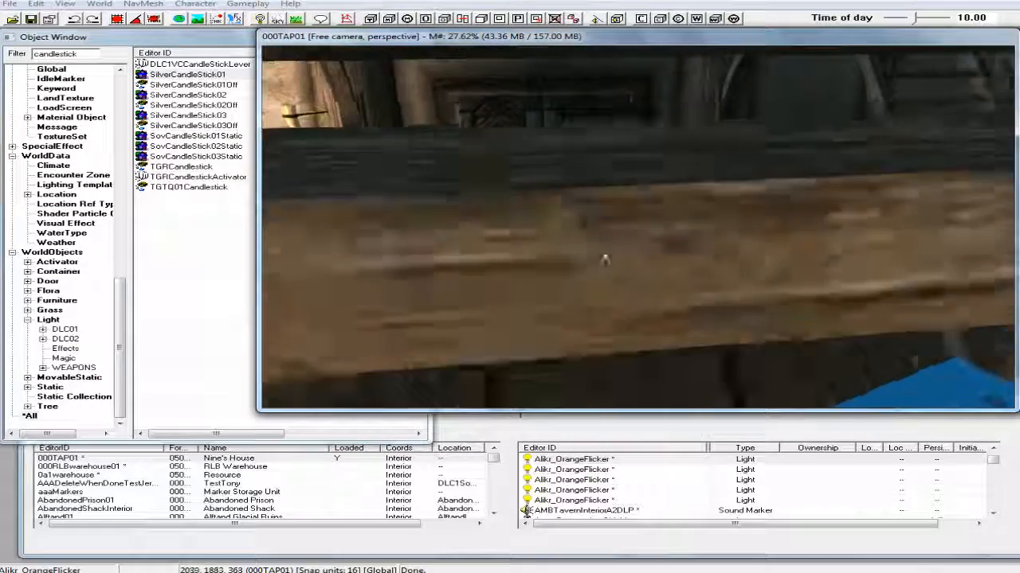
scroll(602, 255, up, 4)
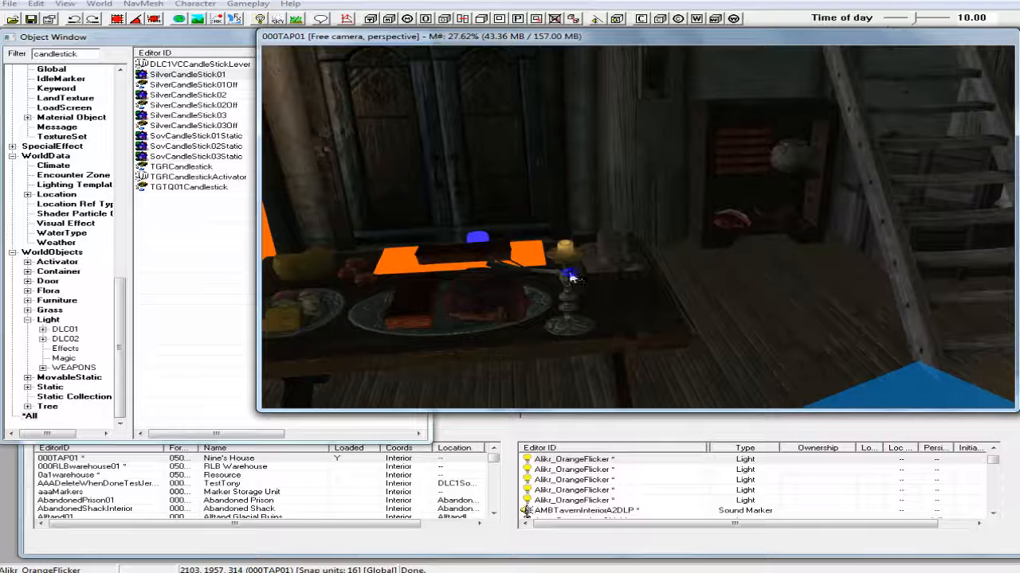
right_click(570, 276)
click(610, 331)
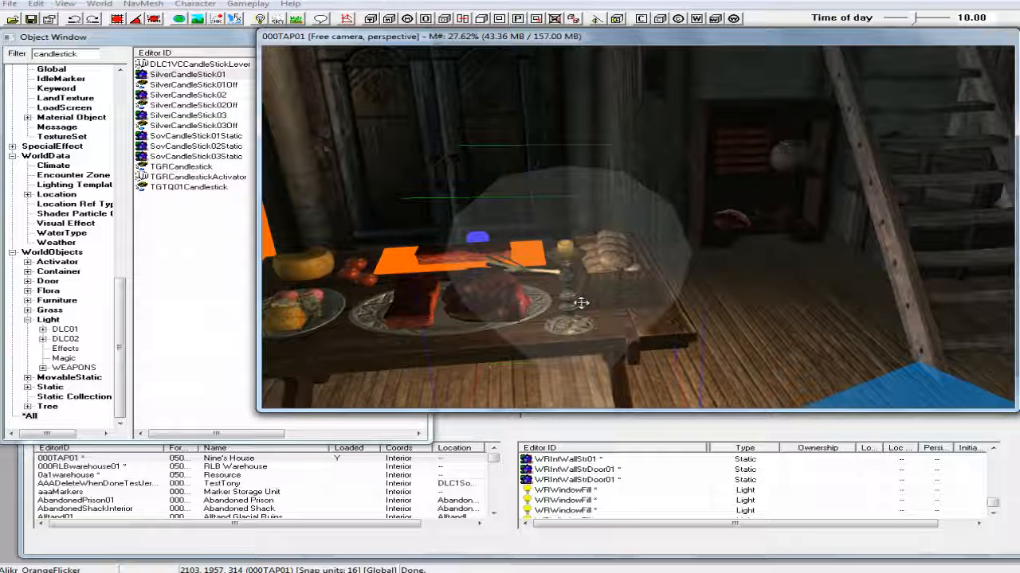
key(z)
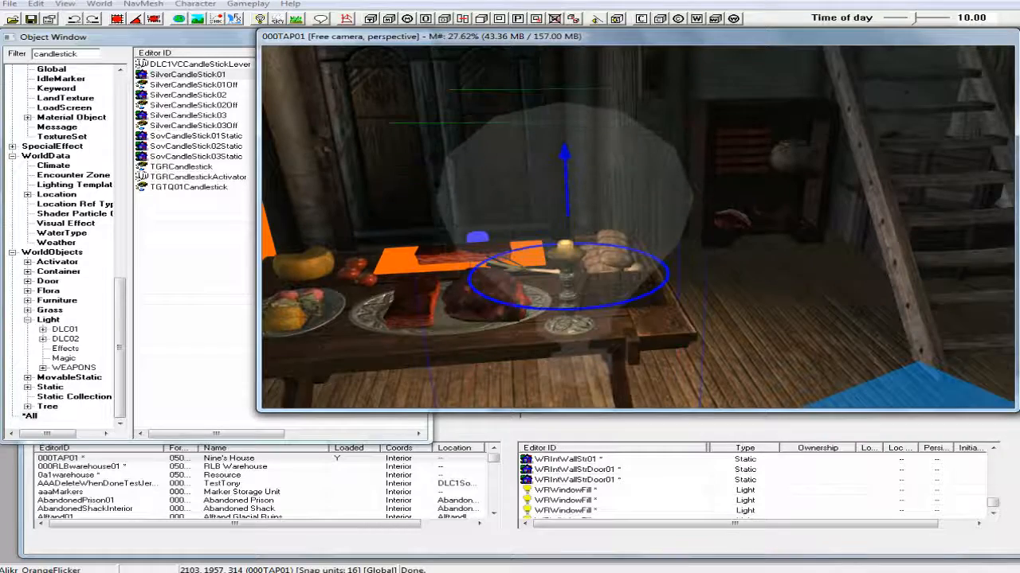
Select the candle horn on the post near the oven together with its orange flicker light.
shift+middle_drag(576, 242, 449, 252)
mouse_move(547, 254)
shift+middle_down()
mouse_move(626, 254)
mouse_move(608, 237)
mouse_move(613, 248)
shift+middle_up()
scroll(613, 247, up, 5)
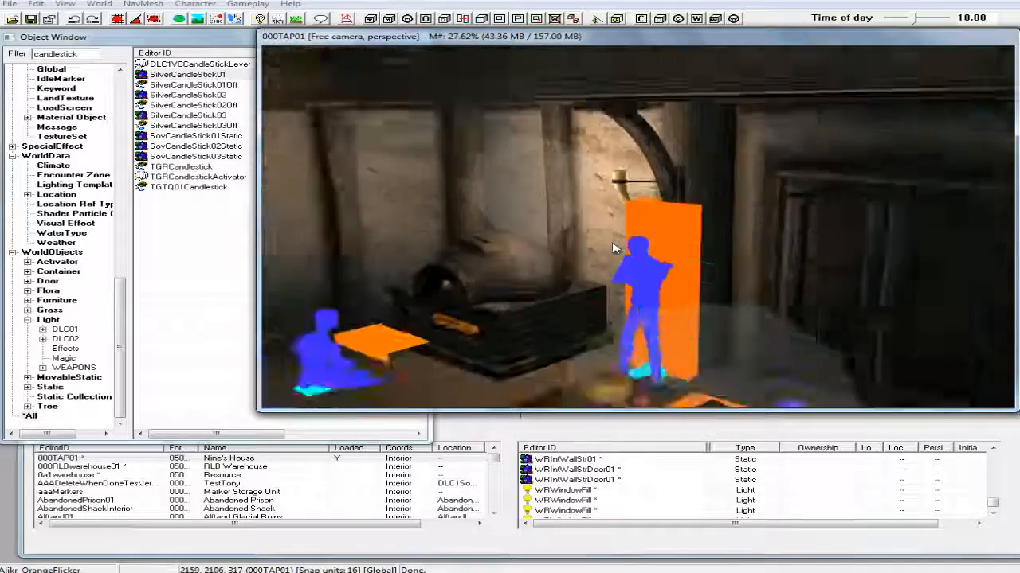
click(624, 180)
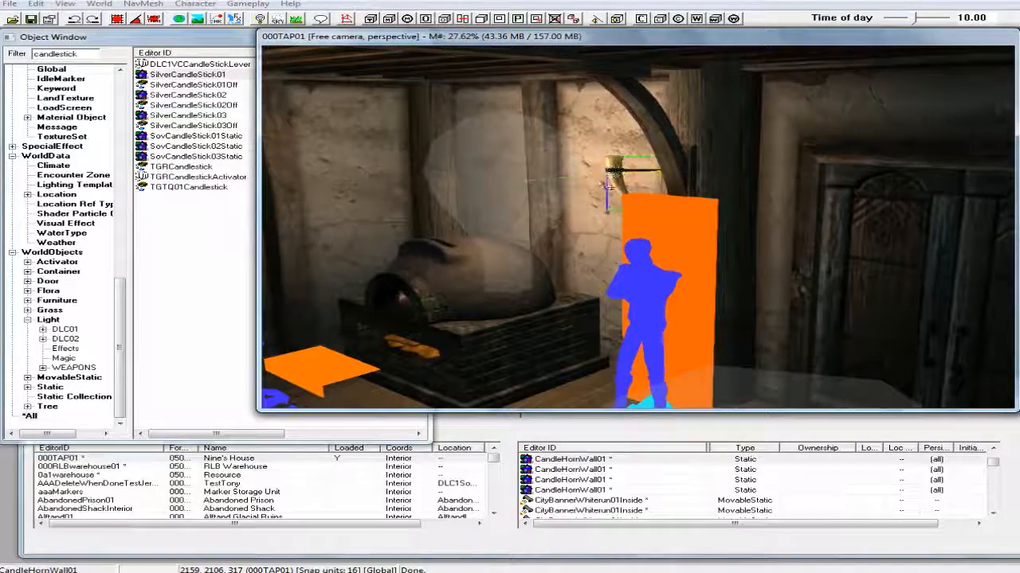
click(500, 184)
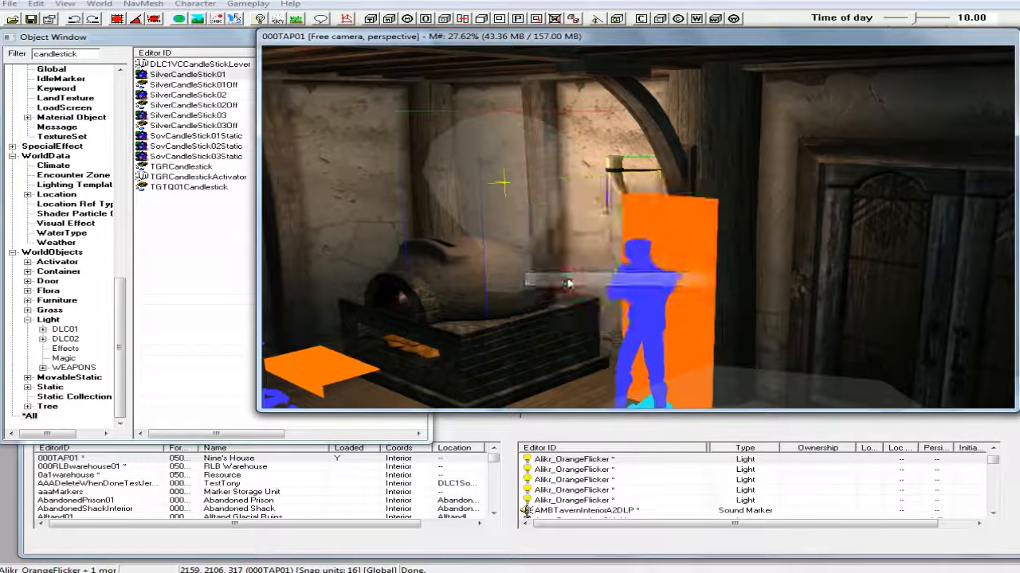
middle_drag(620, 227, 640, 227)
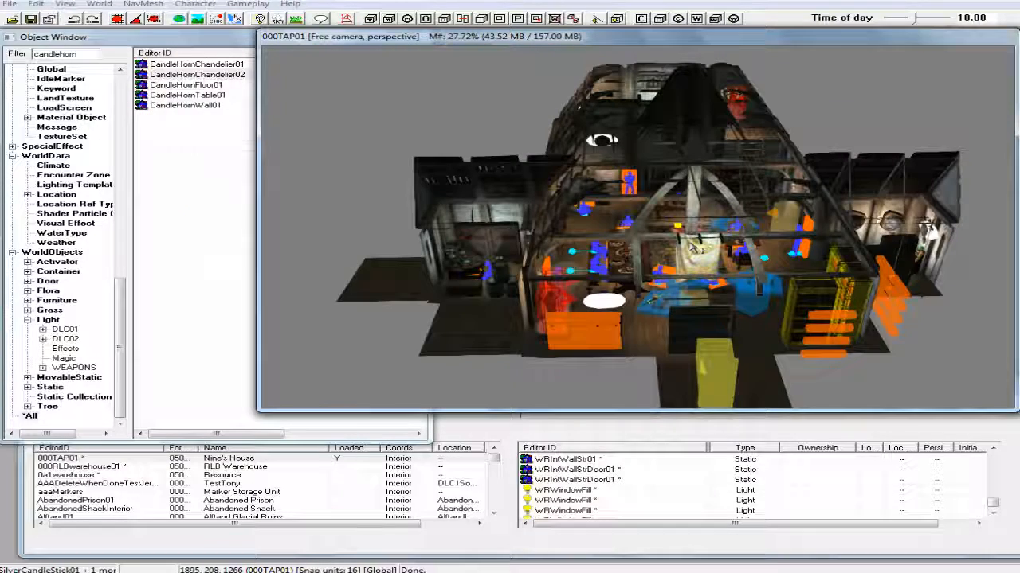
Examine the lighting of the whole house from outside and above, checking all sides and the side alcoves.
middle_drag(694, 245, 938, 260)
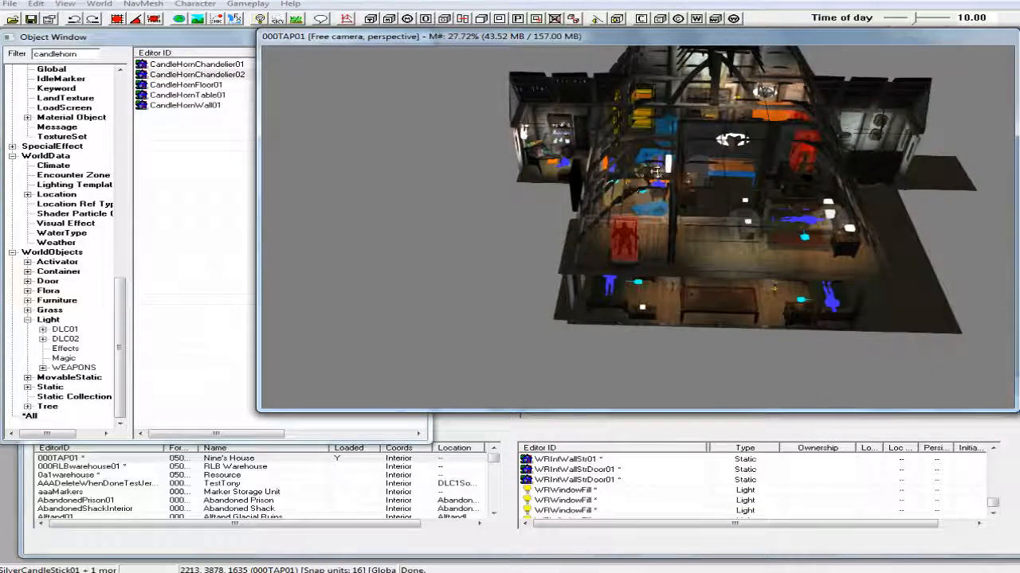
middle_drag(685, 206, 818, 227)
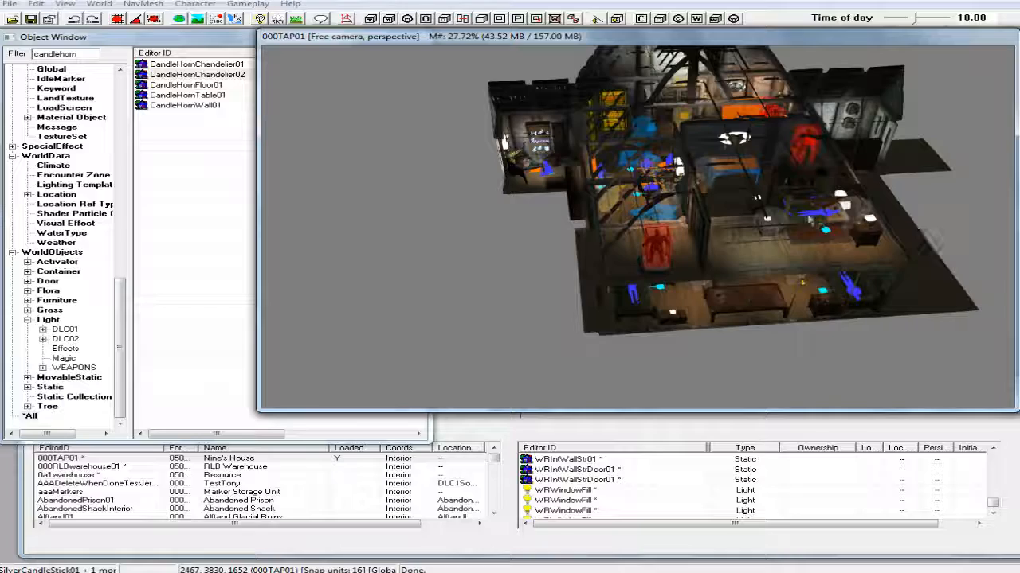
middle_drag(715, 188, 843, 181)
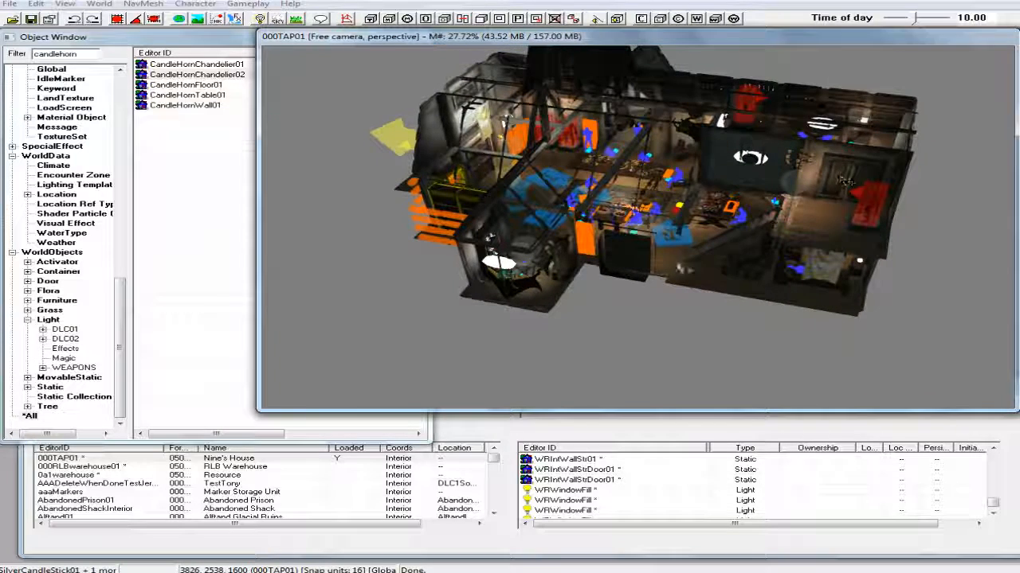
middle_drag(846, 181, 667, 271)
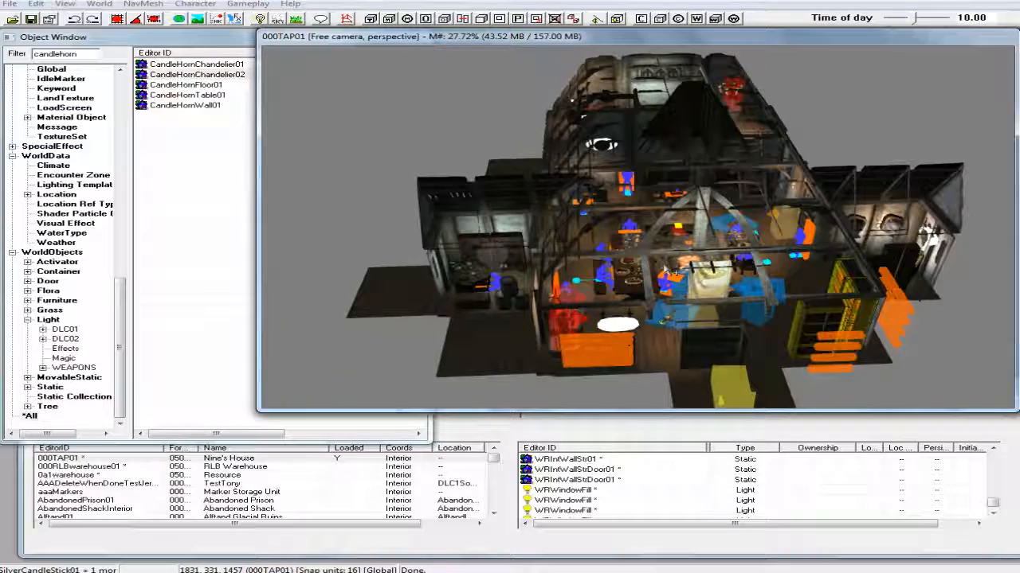
scroll(478, 271, up, 3)
middle_drag(478, 270, 596, 267)
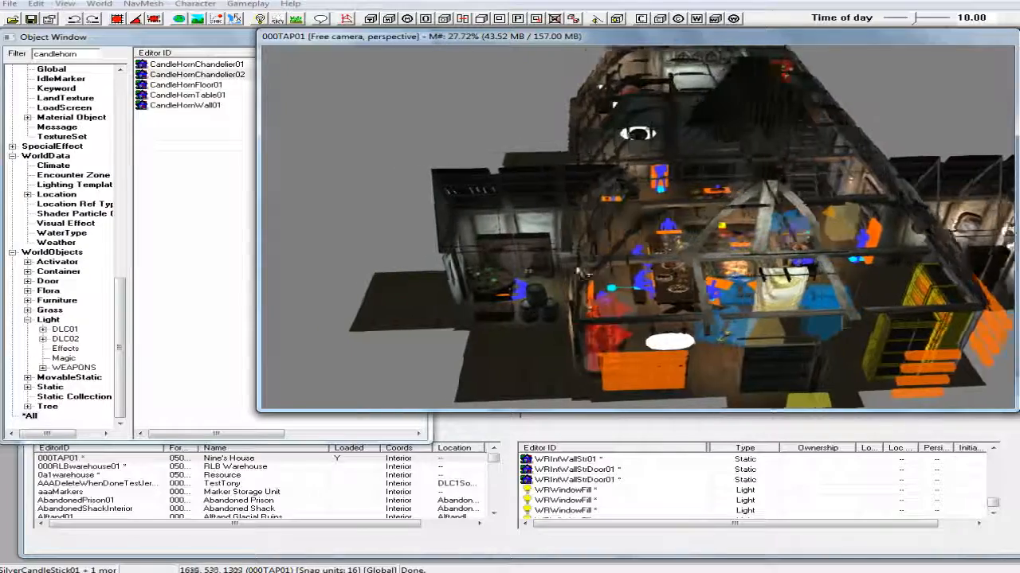
scroll(603, 266, up, 10)
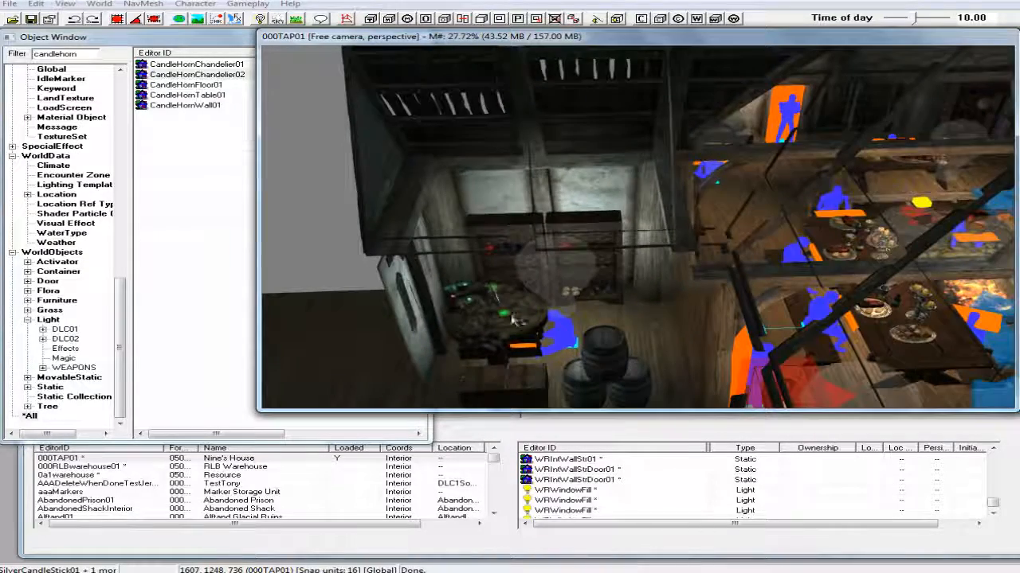
middle_drag(512, 320, 536, 327)
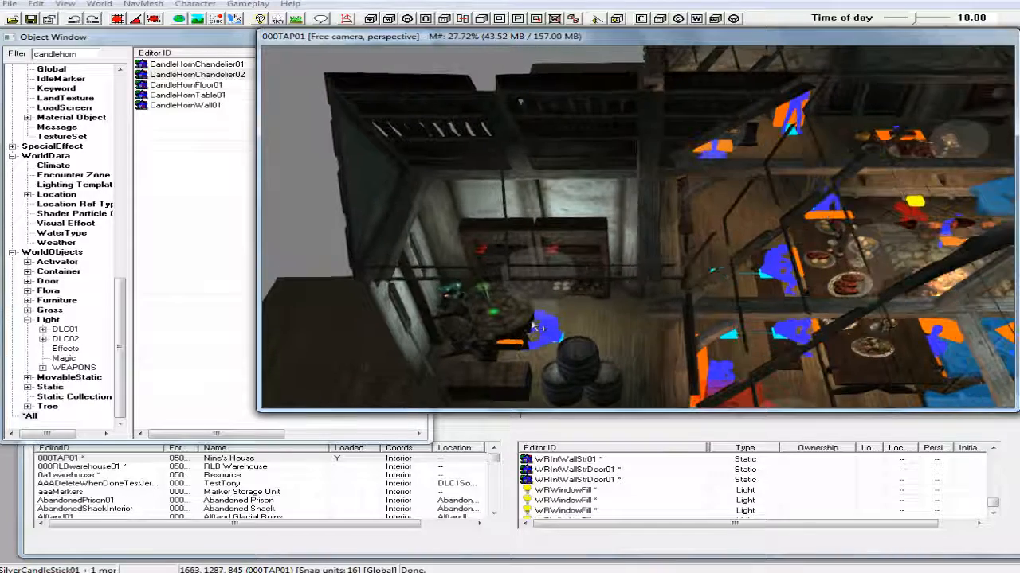
middle_drag(599, 287, 584, 319)
Inspect the lighting in the alcove with the enchanting table and select its WRWindowFill light.
scroll(585, 318, up, 8)
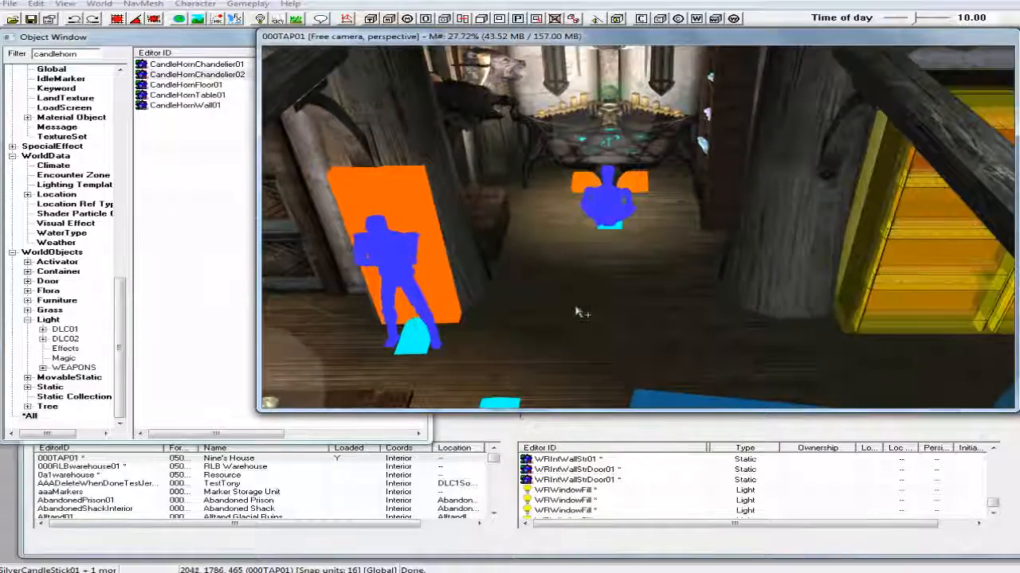
scroll(581, 313, up, 8)
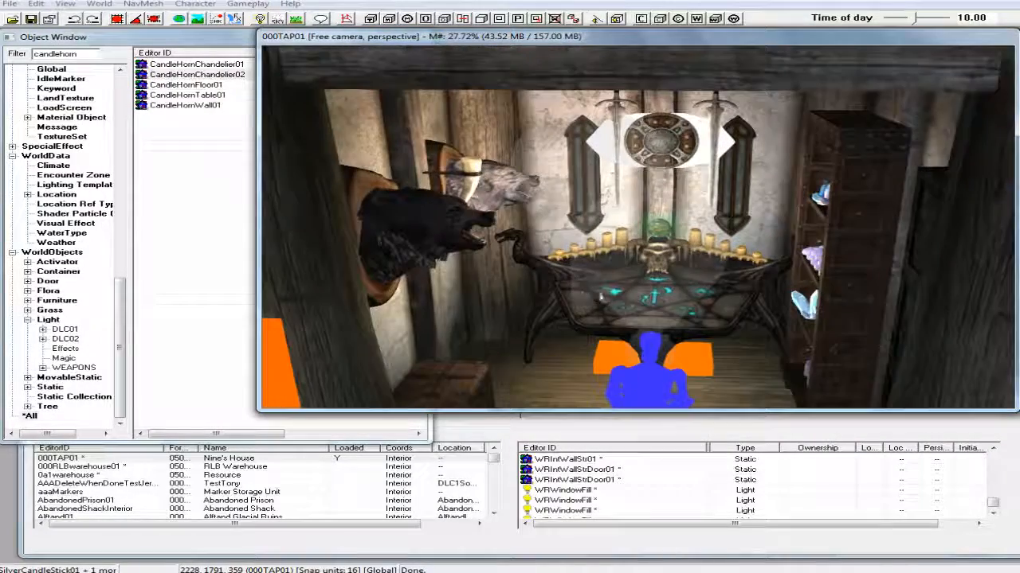
middle_drag(629, 291, 629, 328)
click(638, 297)
scroll(649, 287, down, 2)
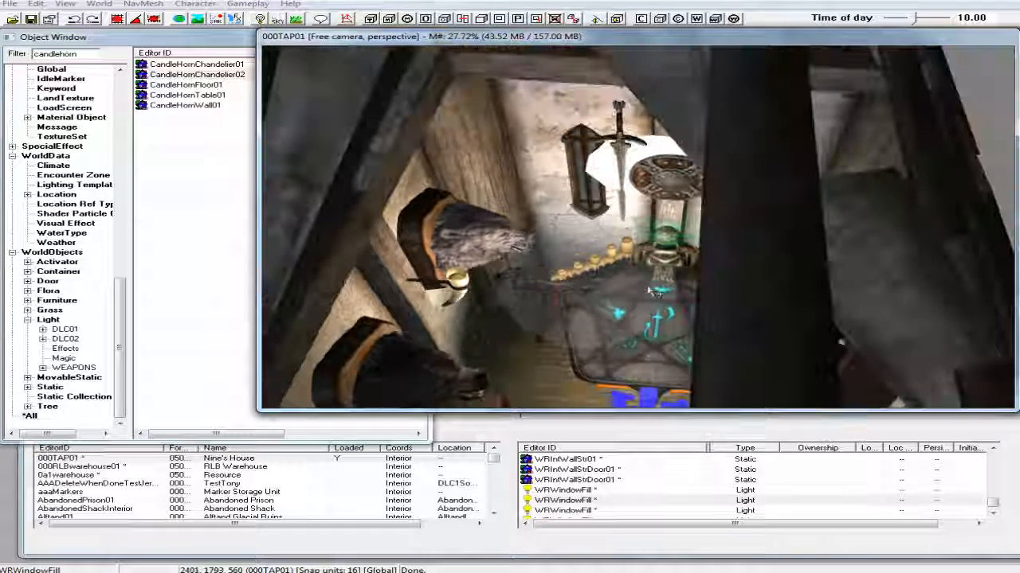
scroll(649, 289, down, 2)
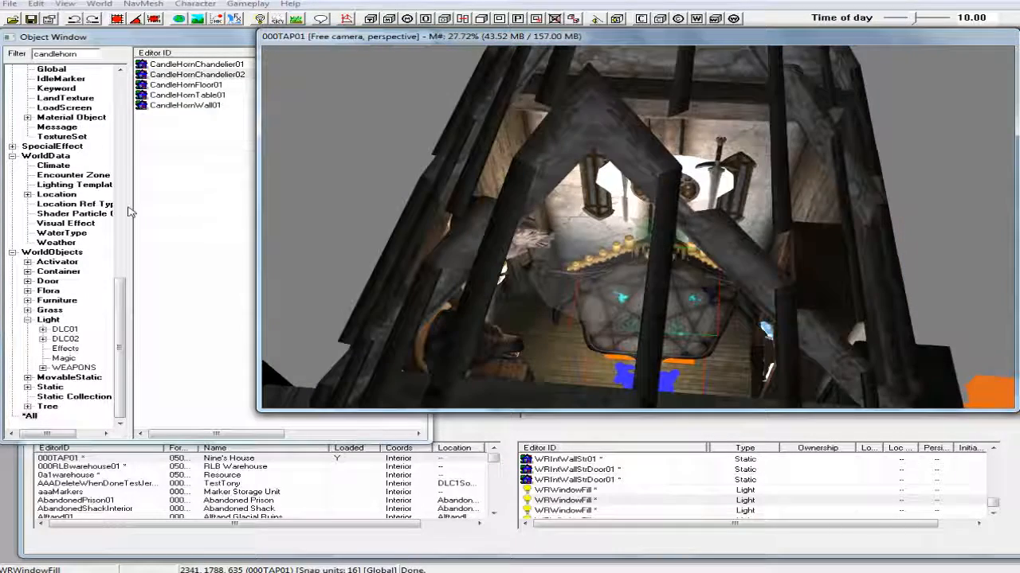
Clear the candlehorn filter, list the Light objects and duplicate Alikr_OrangeFlicker.
click(74, 396)
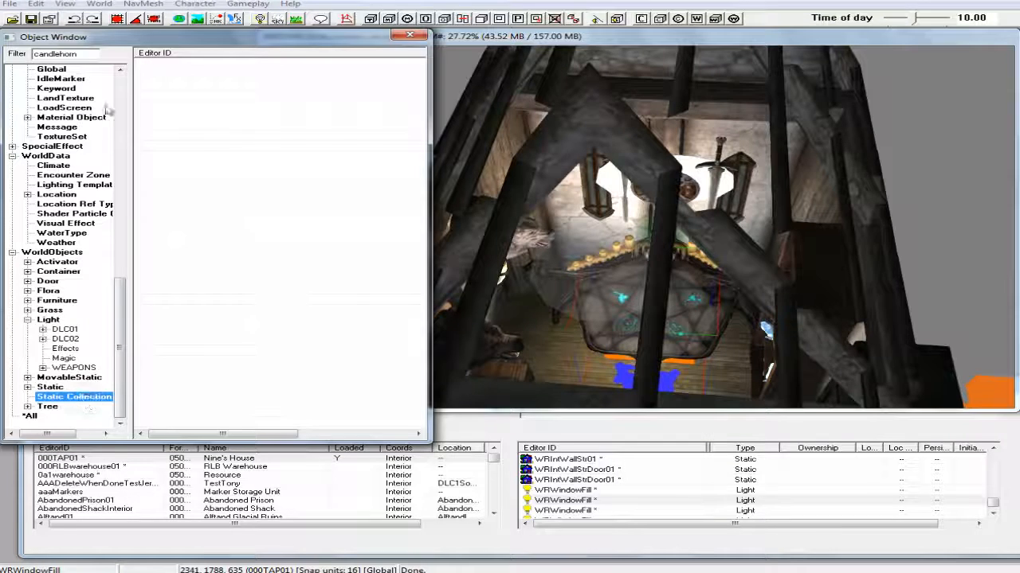
double_click(64, 53)
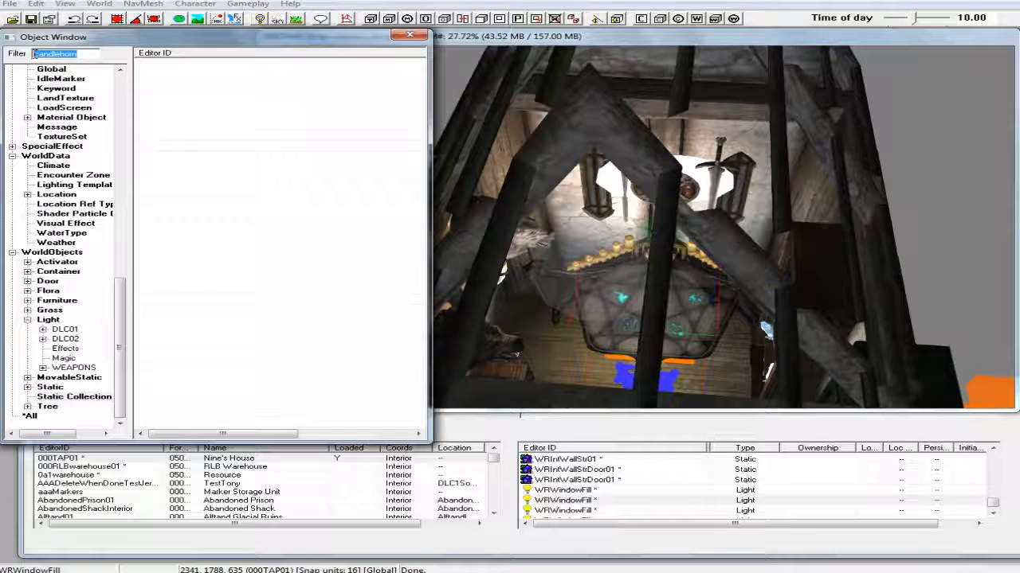
click(48, 319)
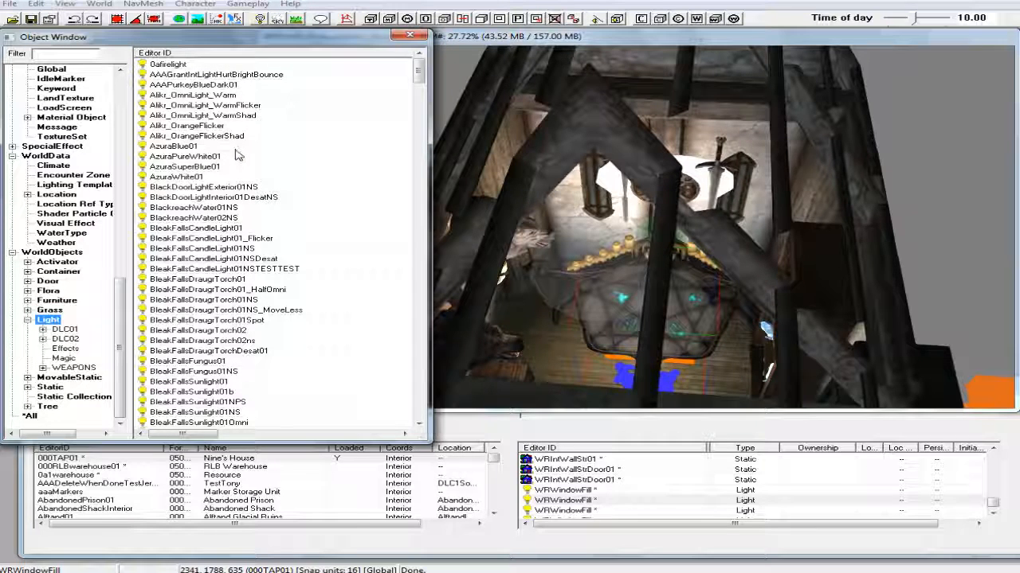
click(181, 126)
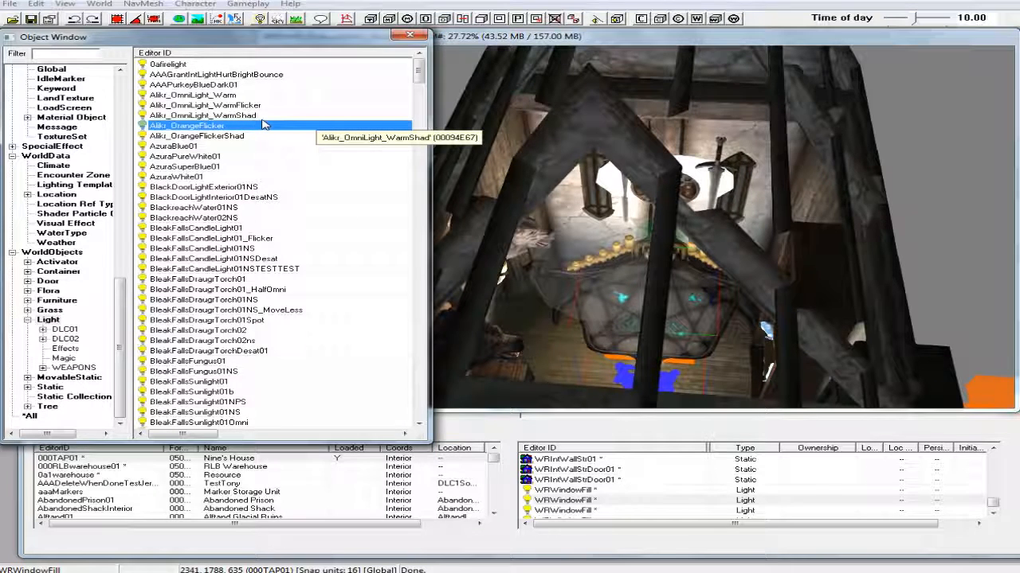
right_click(212, 128)
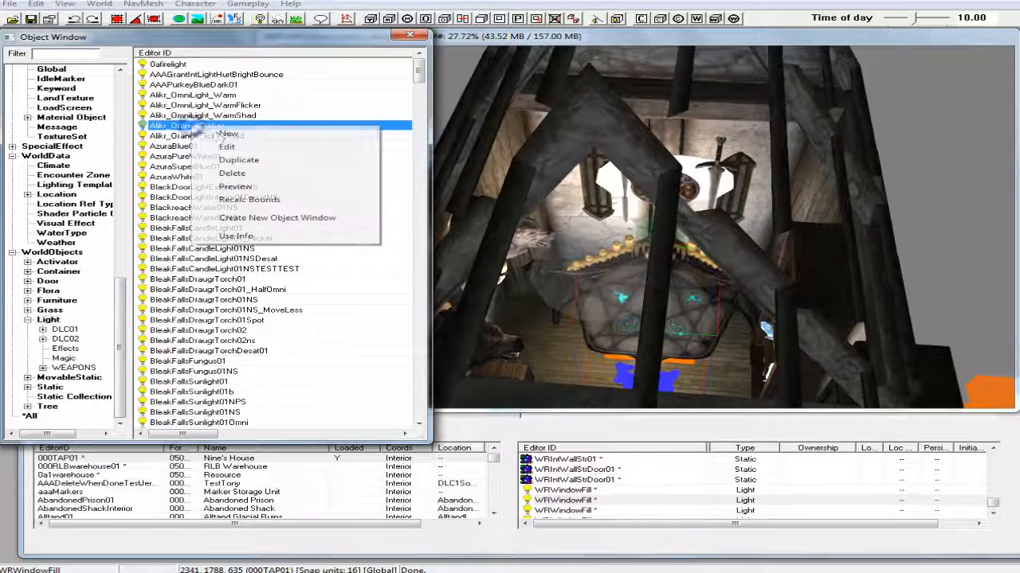
click(235, 162)
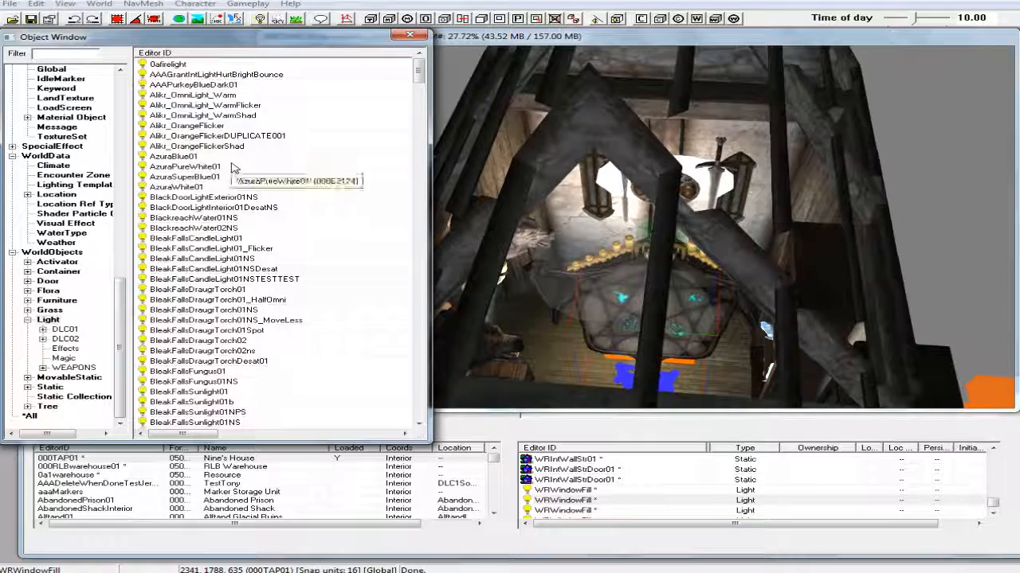
Rename the duplicated Alikr_OrangeFlicker light as 000RLBEnchanterLight and accept the rename.
click(233, 137)
click(234, 136)
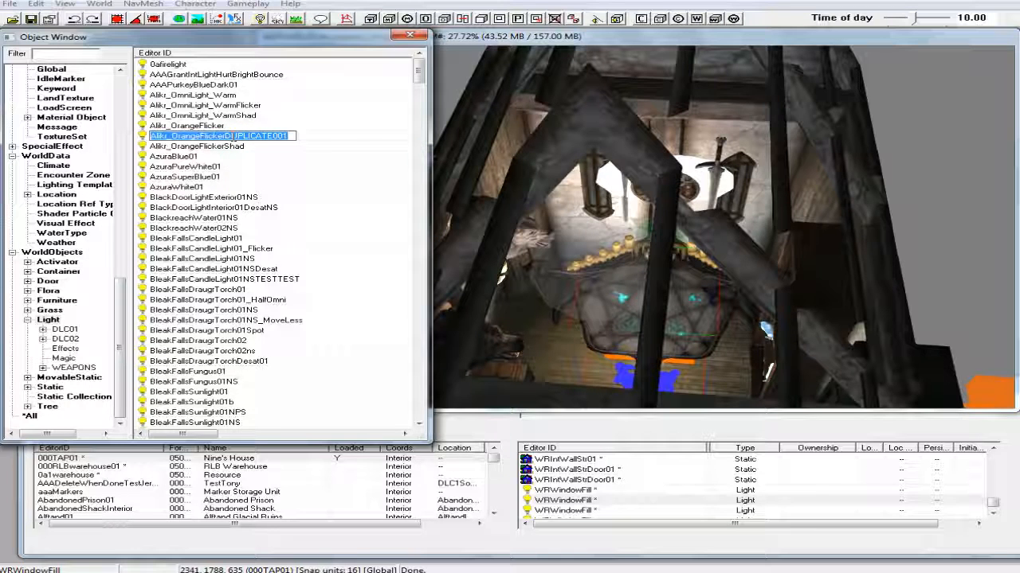
text(000)
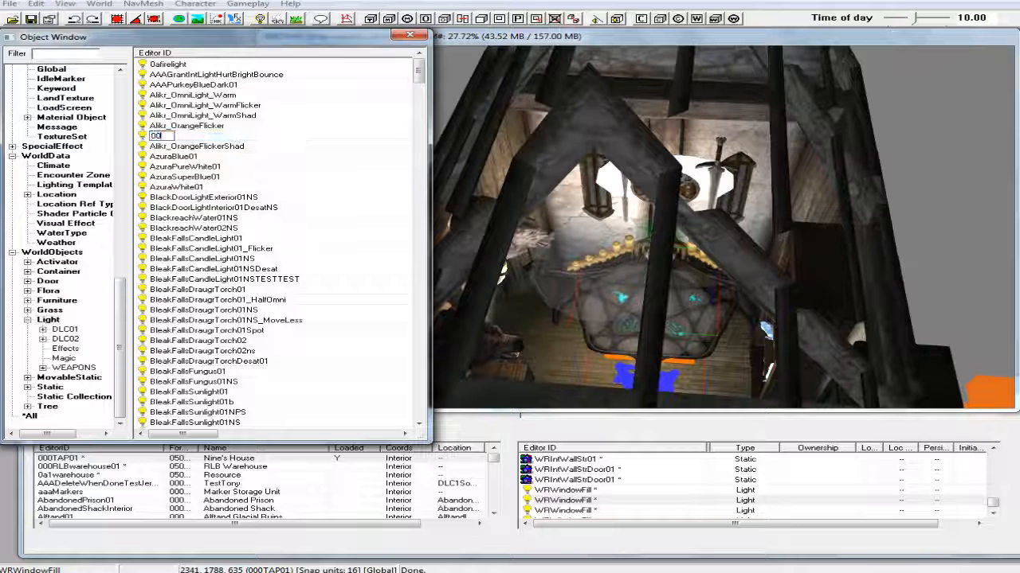
text(RLBEnchan)
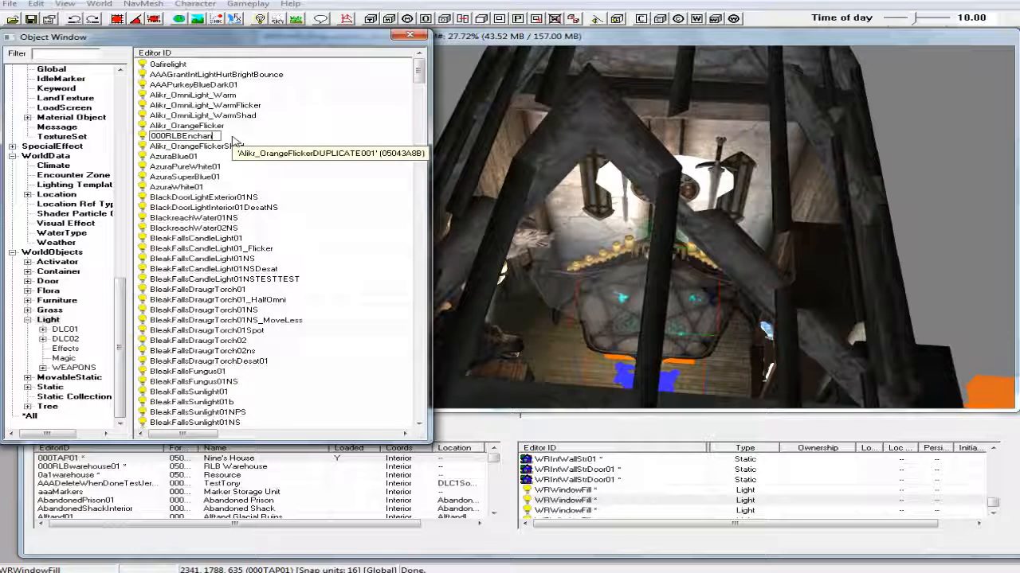
text(terLight)
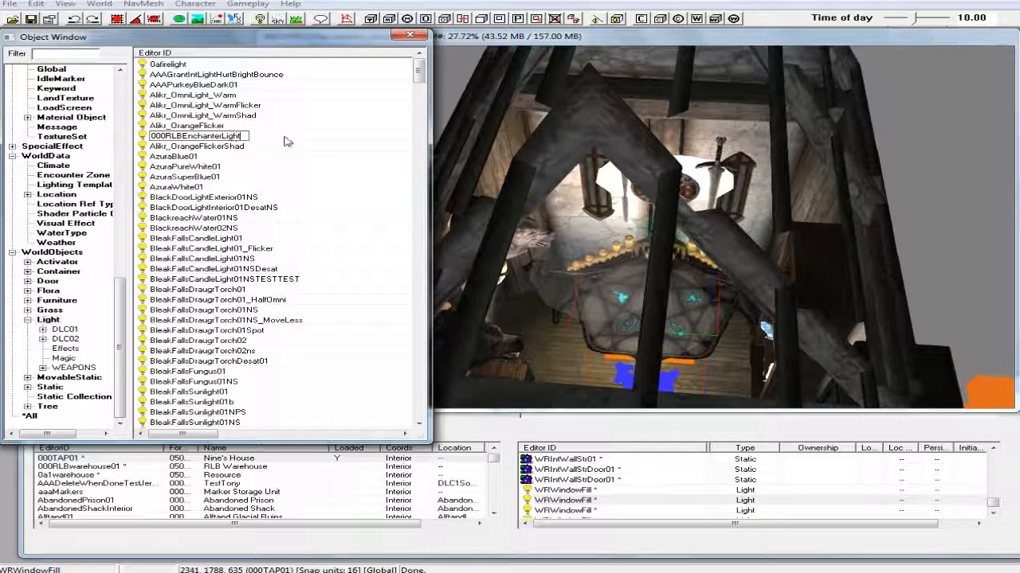
key(Return)
click(571, 328)
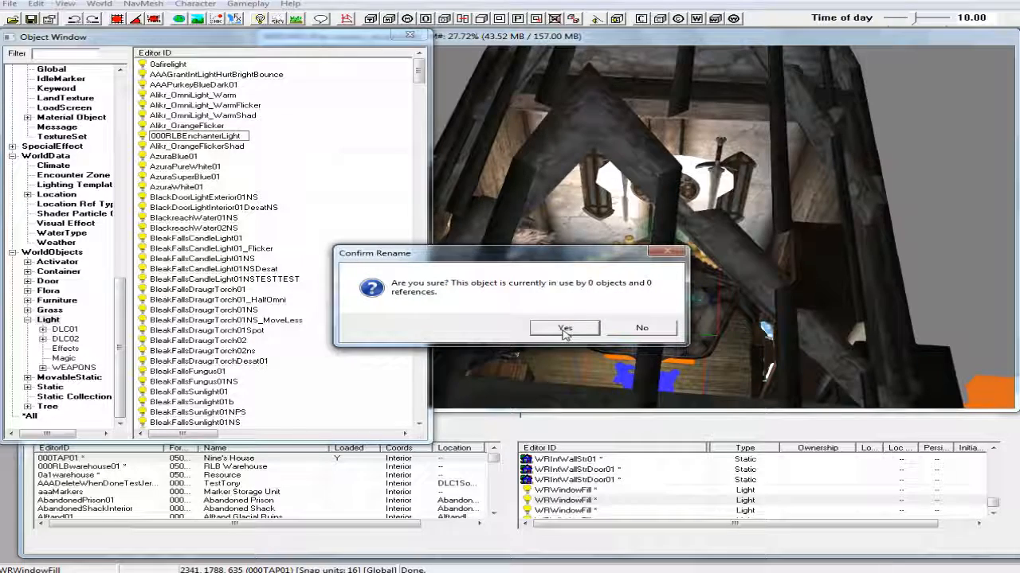
click(564, 329)
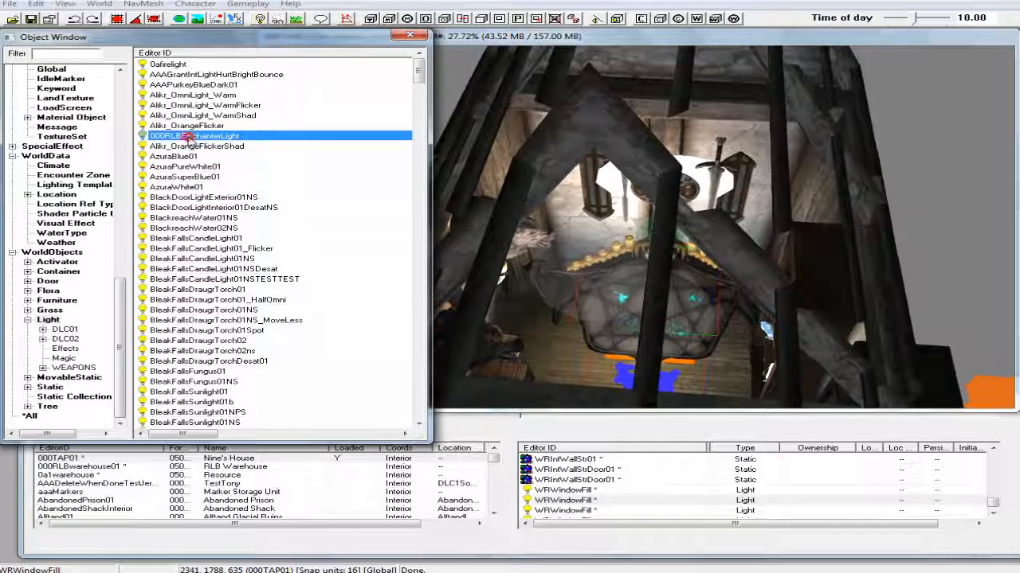
Give 000RLBEnchanterLight a dark green color with red 0, green 83 and blue 0, keeping its type Omnidirectional.
double_click(188, 137)
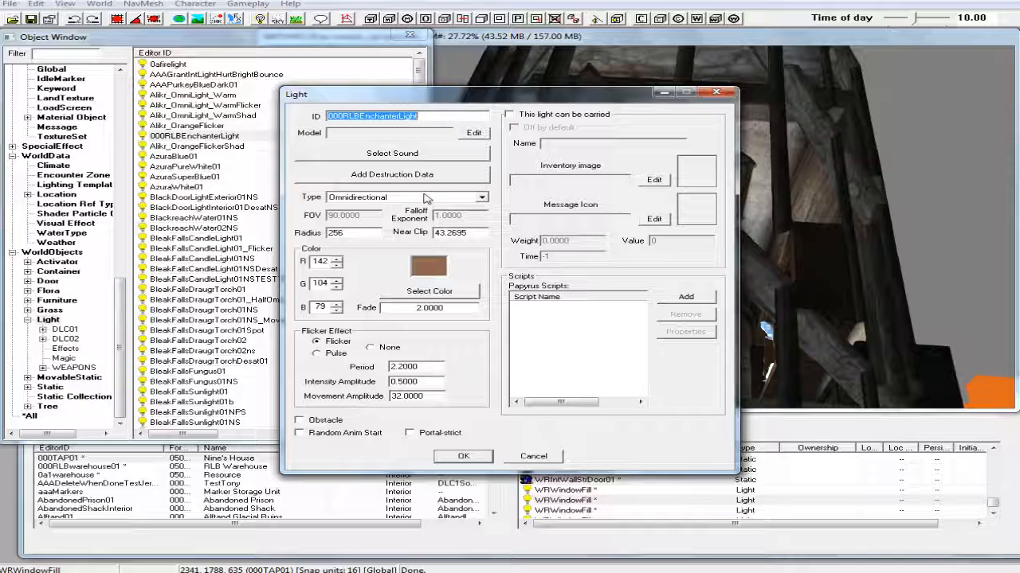
click(481, 198)
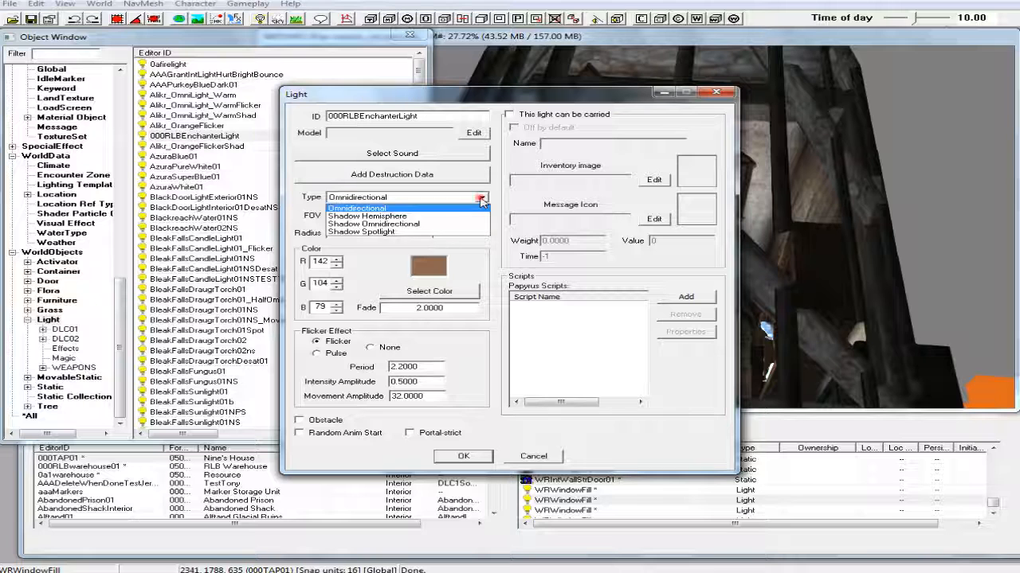
click(481, 199)
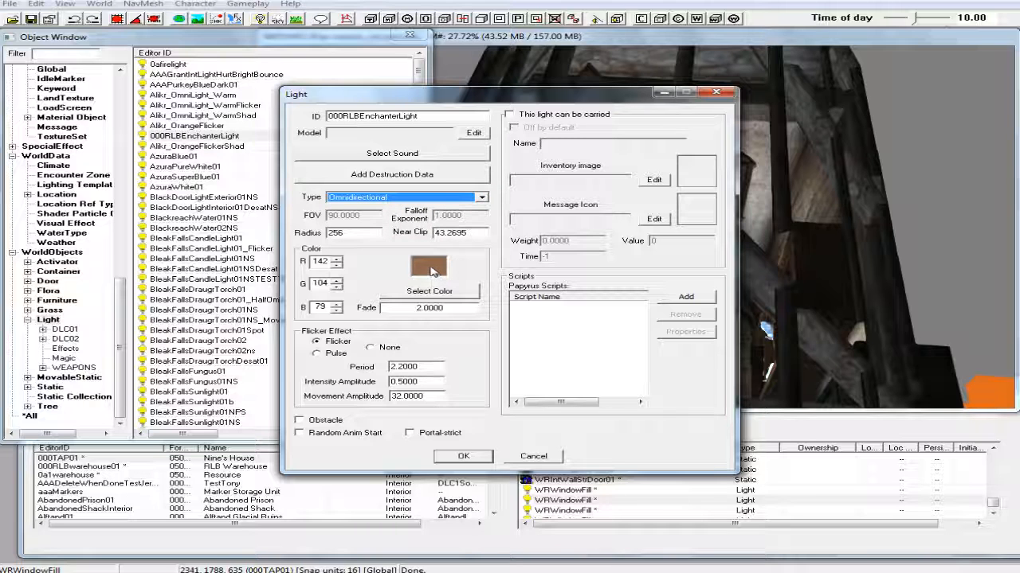
click(429, 297)
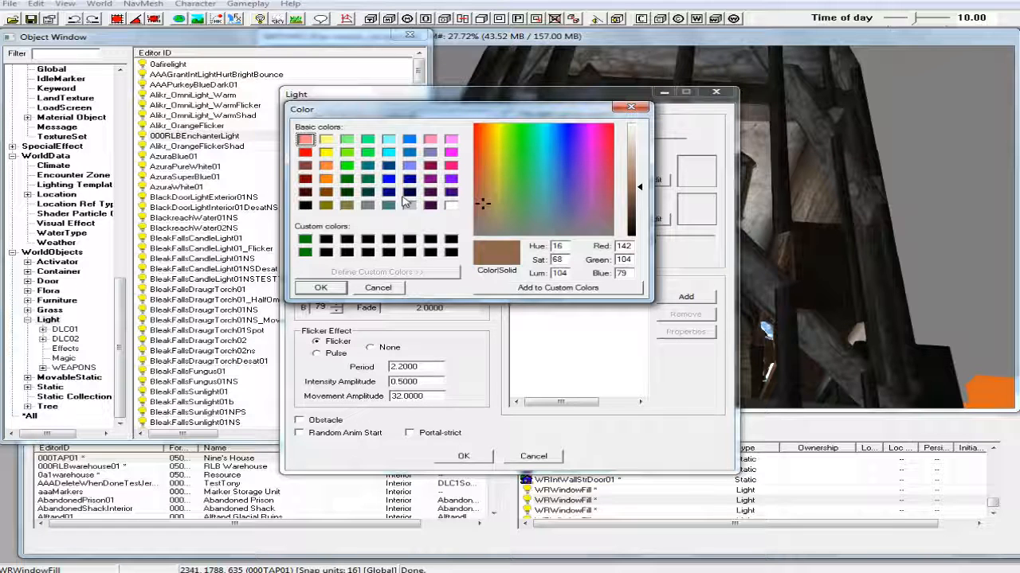
click(348, 179)
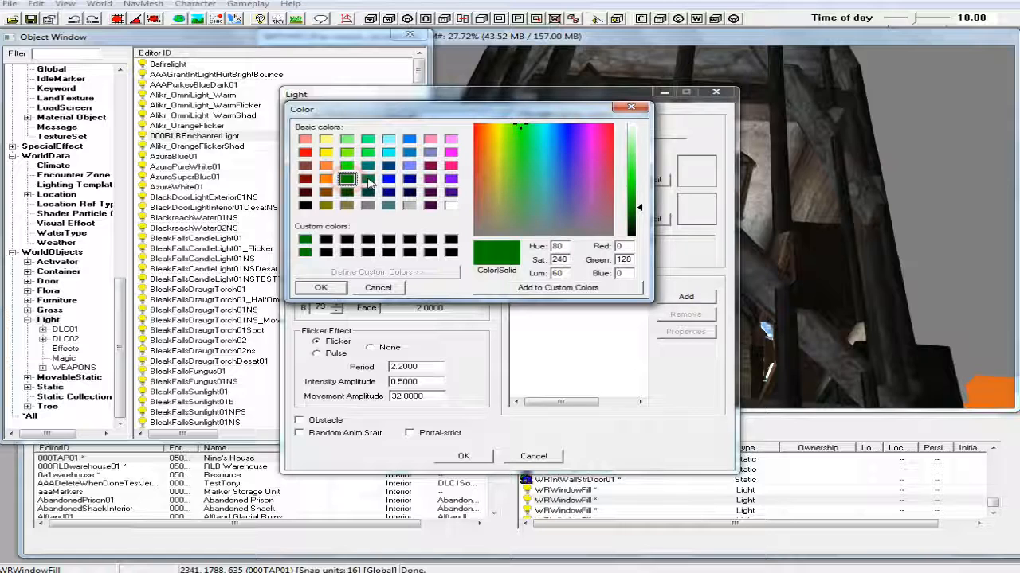
drag(636, 215, 638, 223)
click(320, 288)
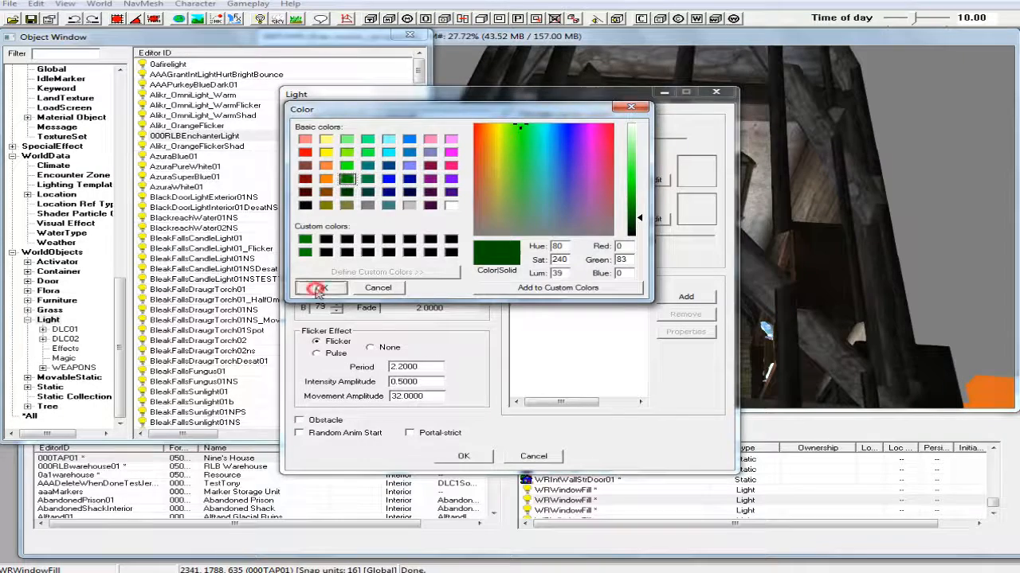
click(464, 455)
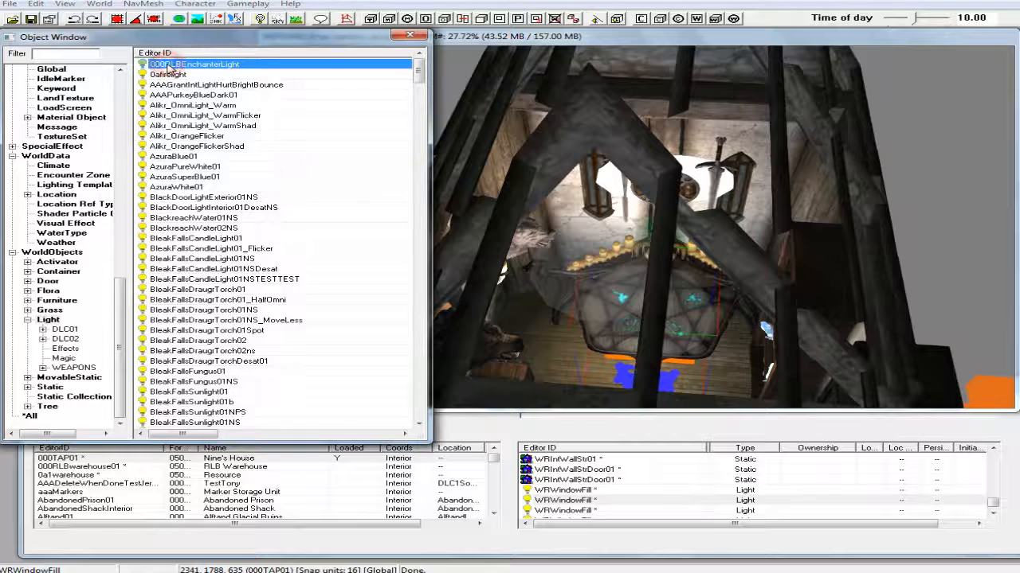
Place a 000RLBEnchanterLight in the alcove at the orb on the back of the enchanting table.
click(146, 64)
drag(145, 64, 601, 229)
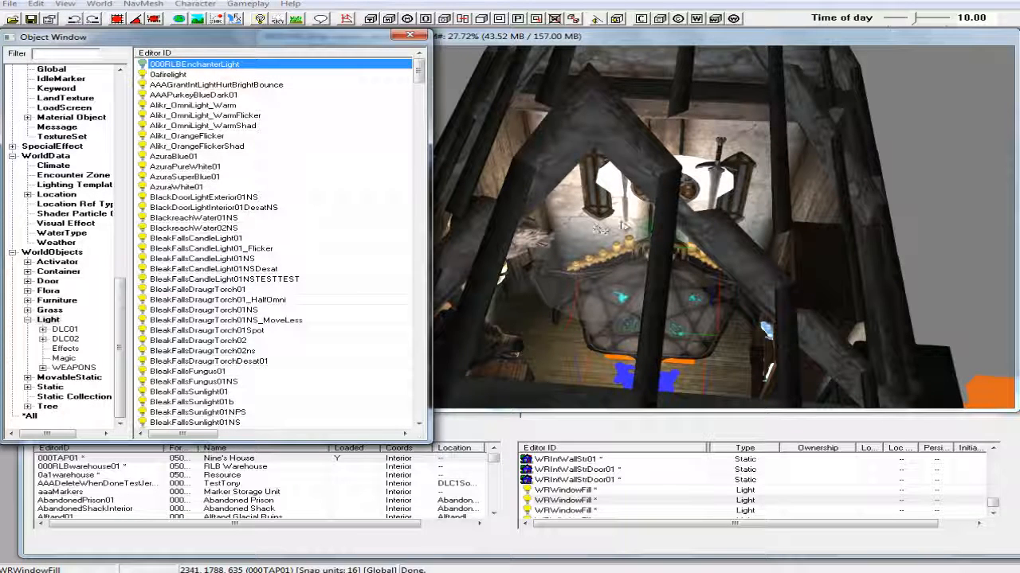
click(722, 38)
scroll(762, 146, up, 3)
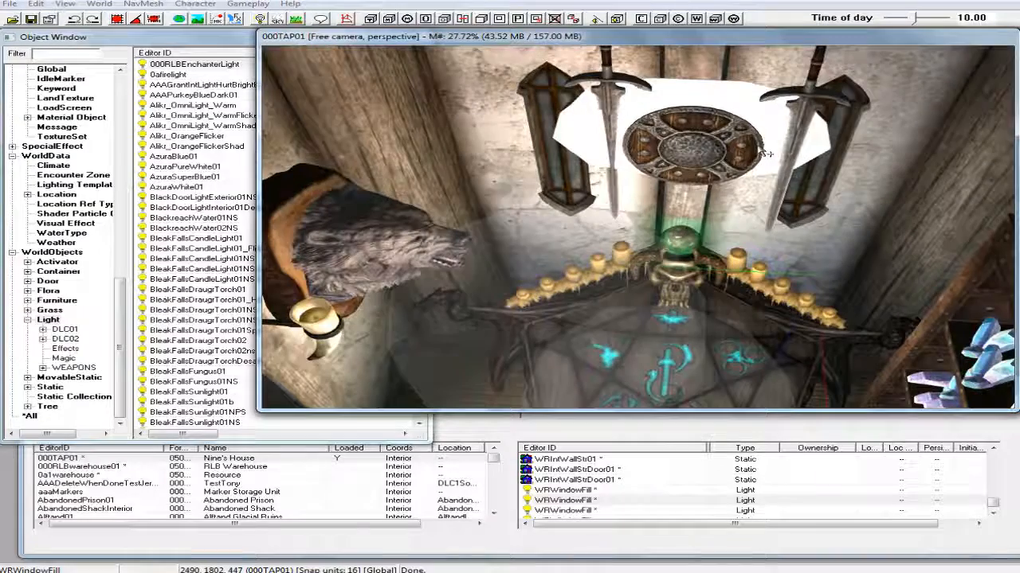
key(super)
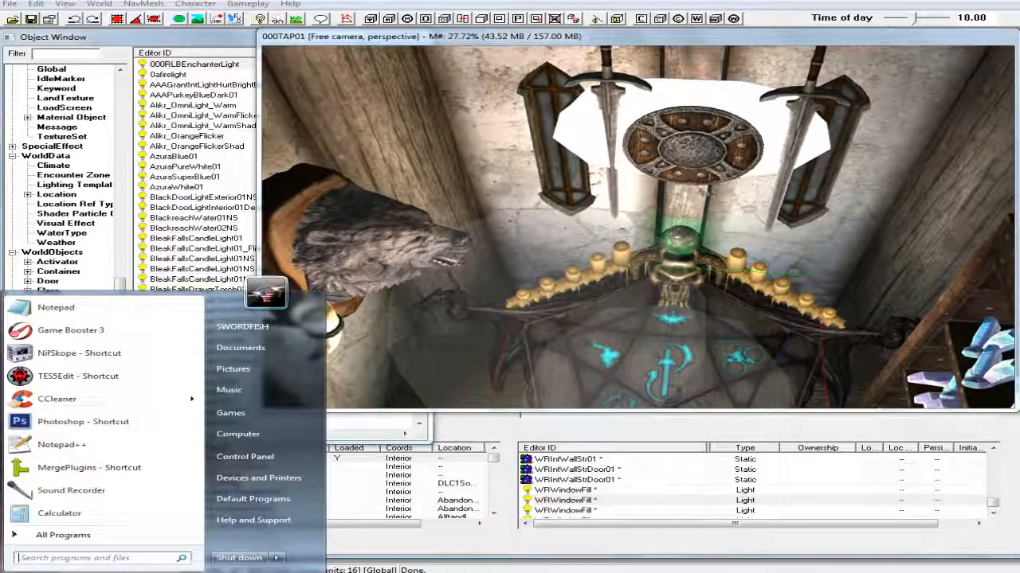
shift+middle_drag(707, 194, 704, 216)
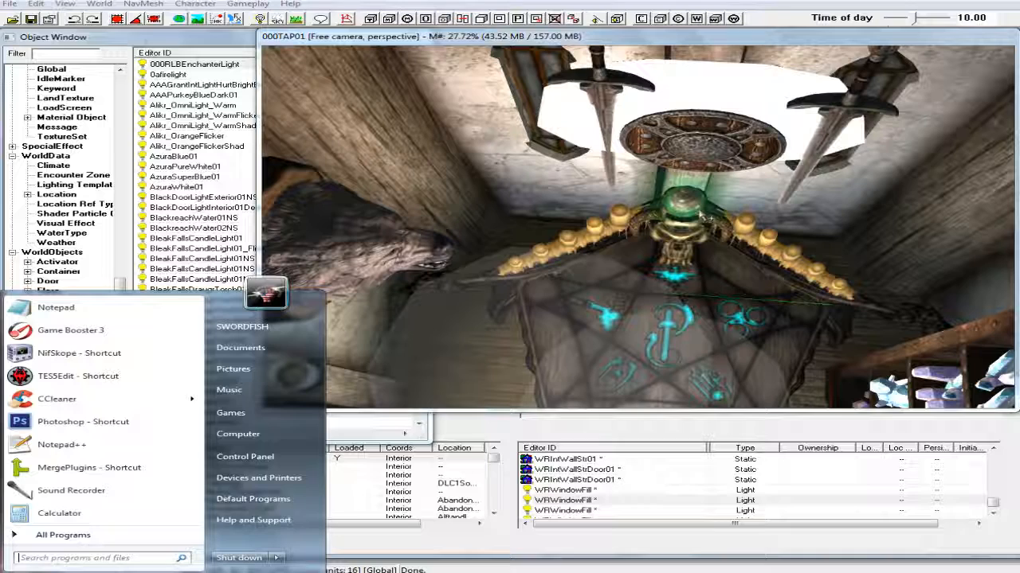
click(160, 64)
drag(538, 182, 683, 226)
shift+middle_drag(681, 235, 607, 239)
Delete the candle horn beside the mounted animal heads in the enchanting alcove together with its orange flicker light.
click(602, 248)
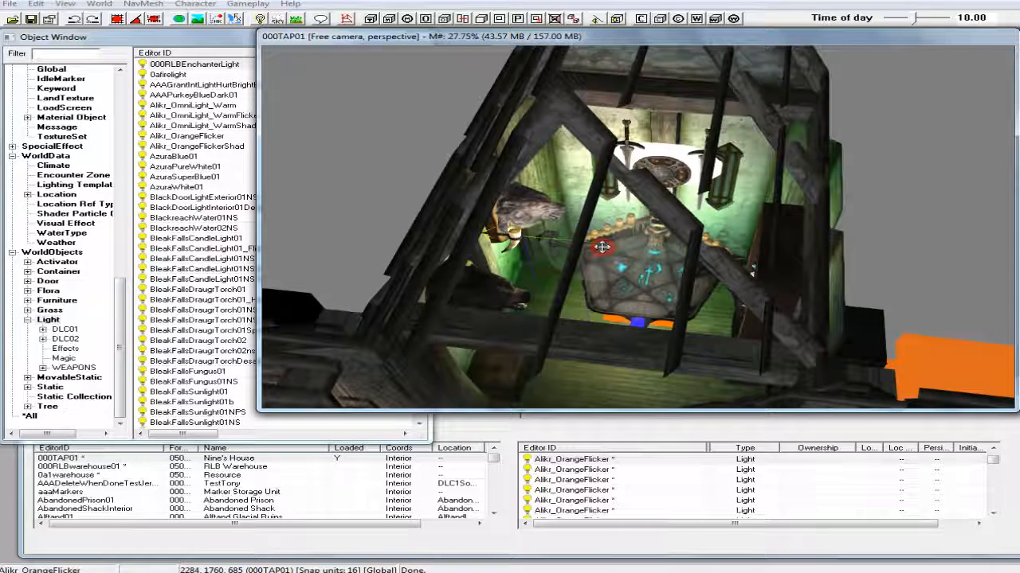
click(524, 249)
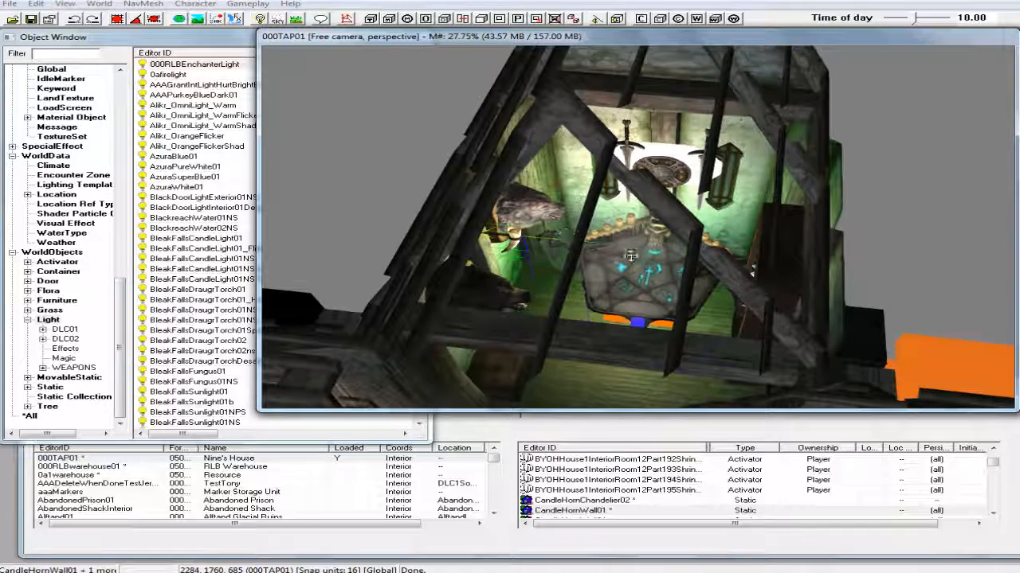
key(Delete)
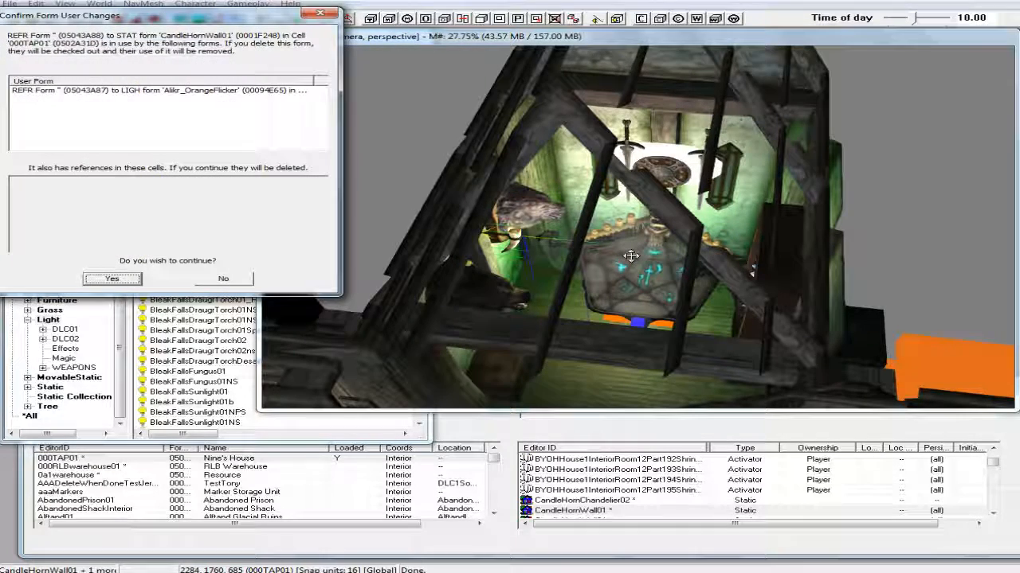
click(123, 284)
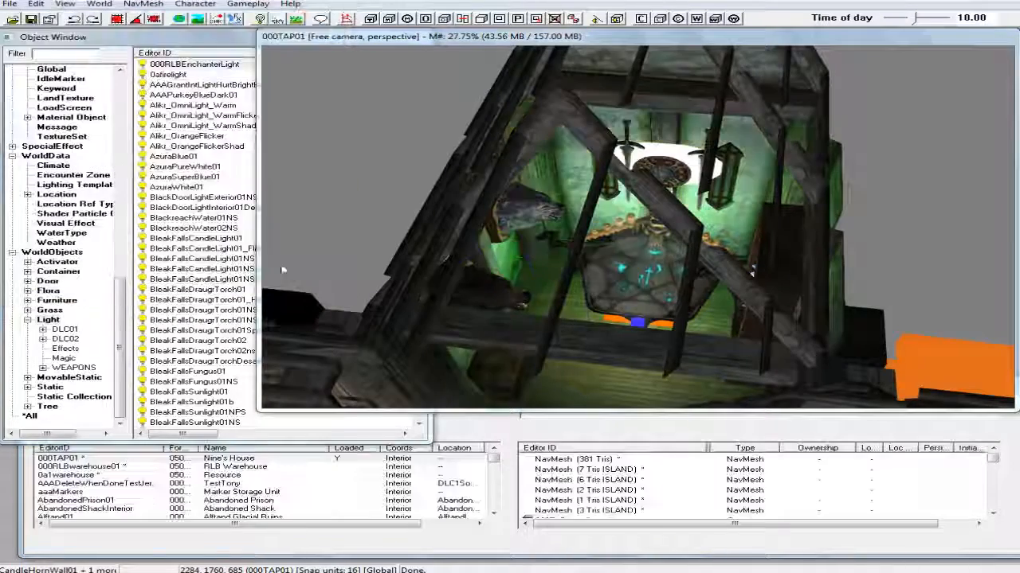
Select the green 000RLBEnchanterLight and adjust its position slightly above the back of the enchanting table.
mouse_move(496, 249)
shift+middle_down()
mouse_move(479, 247)
mouse_move(501, 238)
mouse_move(513, 247)
shift+middle_up()
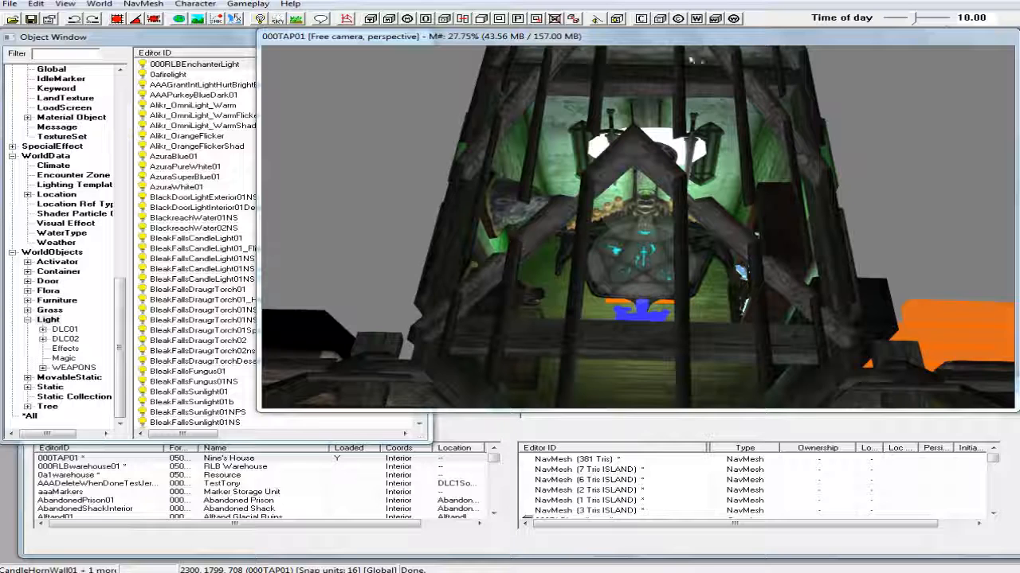
click(644, 206)
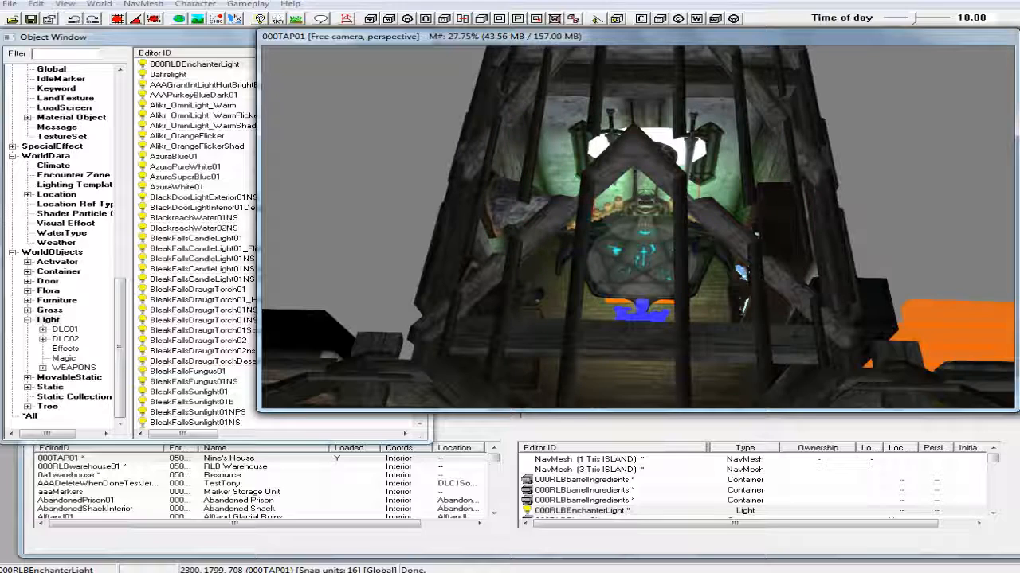
scroll(645, 197, up, 8)
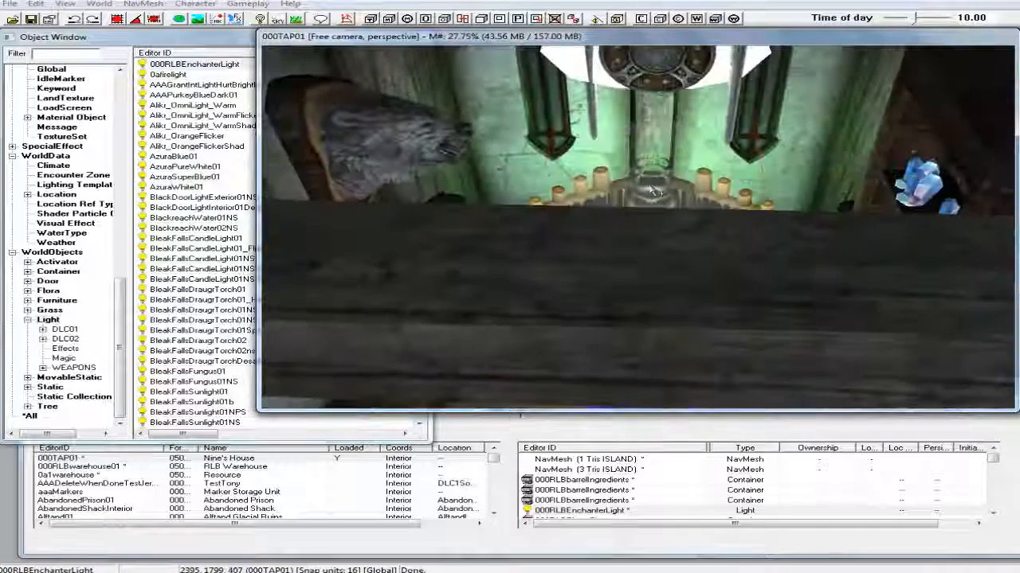
shift+middle_drag(653, 191, 657, 163)
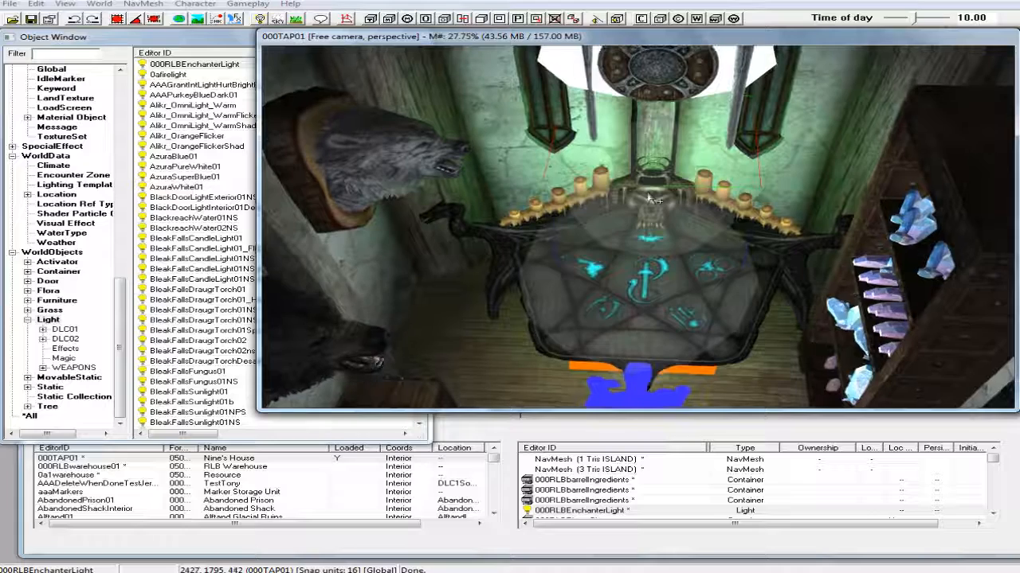
mouse_move(655, 162)
mouse_down()
mouse_move(655, 178)
mouse_move(654, 165)
mouse_up()
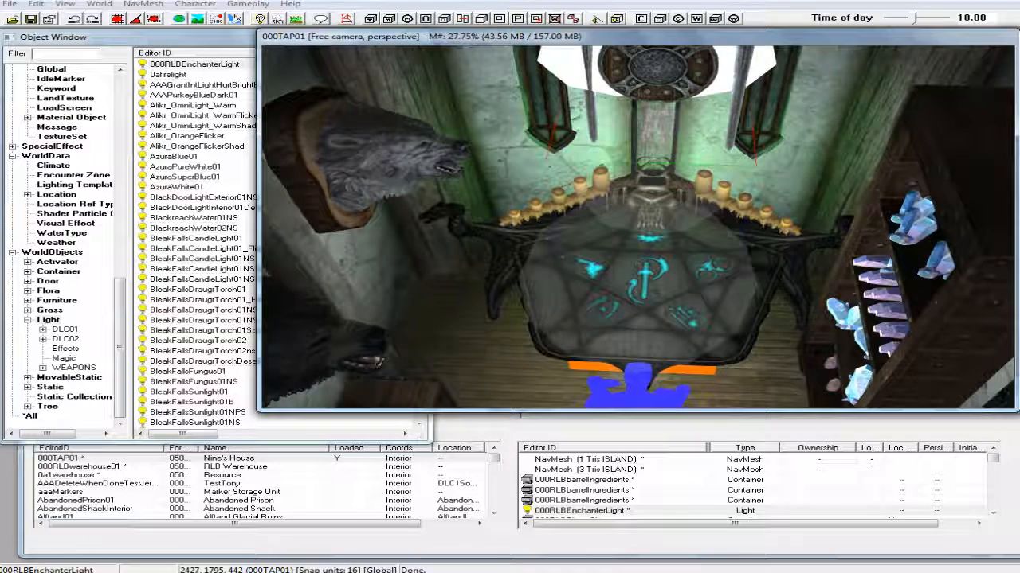
Examine the lighting of the enchanting alcove, the alchemy workbench alcove and the rest of the house from several sides.
shift+middle_drag(656, 127, 773, 119)
scroll(659, 110, down, 3)
scroll(664, 100, down, 3)
scroll(661, 94, down, 2)
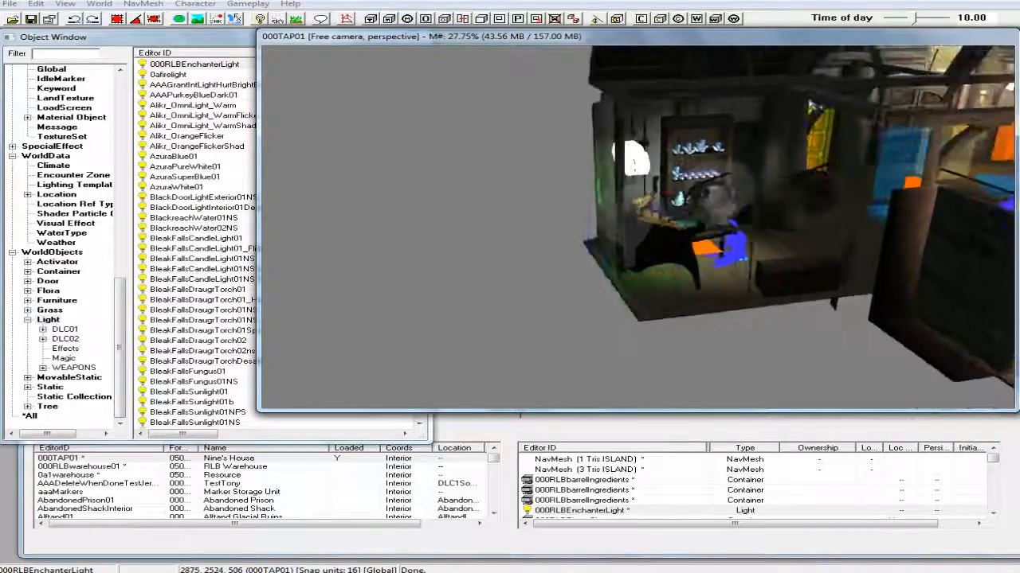
shift+middle_drag(784, 104, 593, 162)
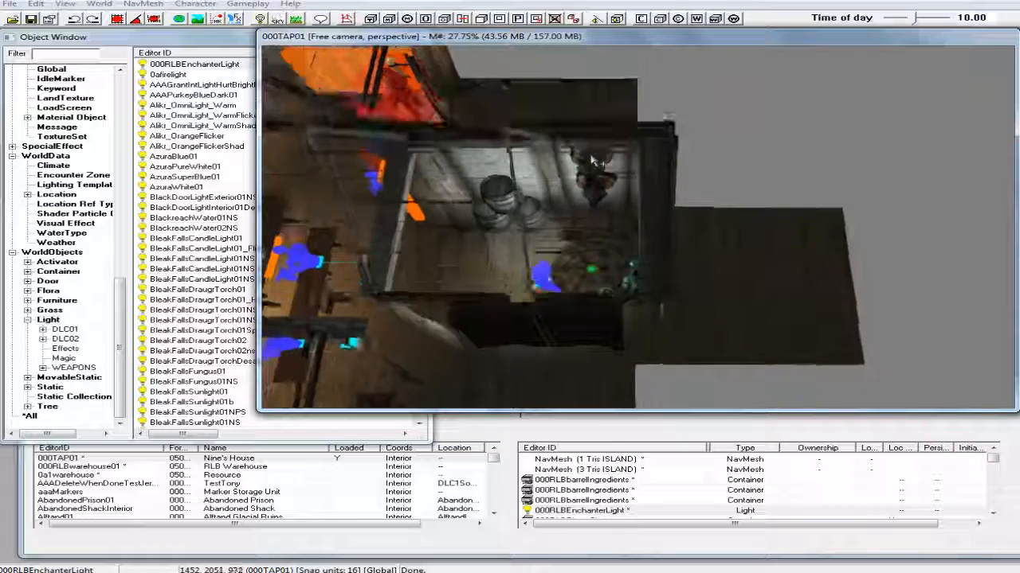
scroll(602, 166, up, 6)
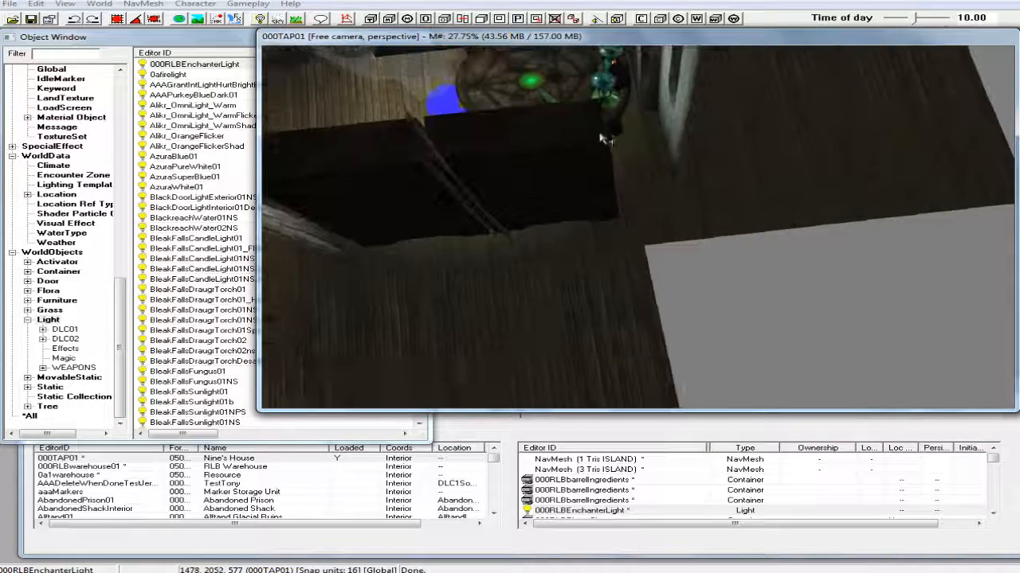
click(610, 77)
mouse_move(610, 77)
shift+middle_down()
mouse_move(733, 67)
mouse_move(742, 45)
mouse_move(668, 69)
mouse_move(546, 76)
shift+middle_up()
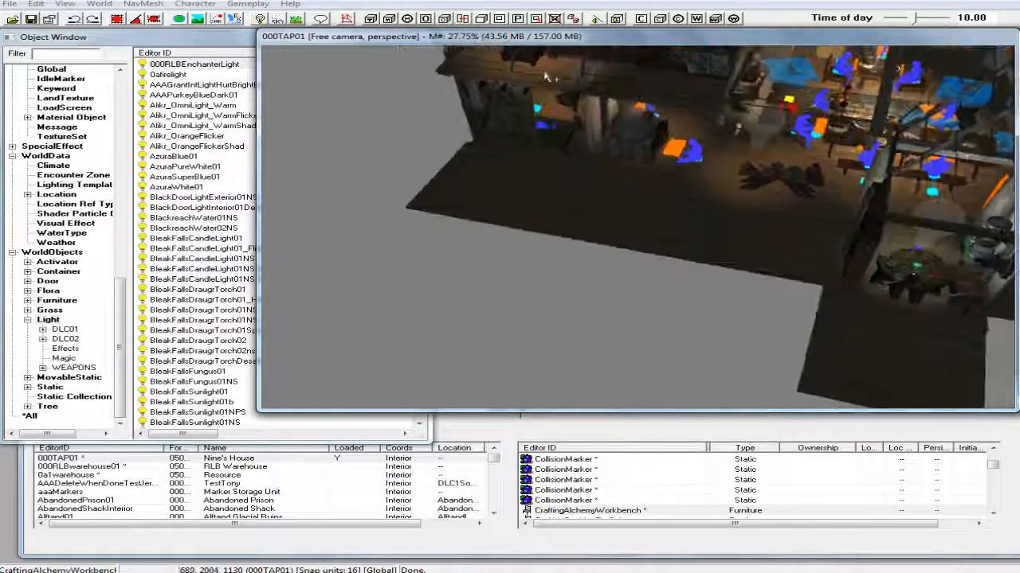
shift+middle_drag(720, 82, 579, 92)
shift+middle_drag(683, 119, 589, 139)
Copy a candle horn on an interior wall post together with its orange flicker light.
click(537, 325)
shift+middle_drag(536, 325, 477, 255)
click(533, 252)
scroll(478, 254, up, 3)
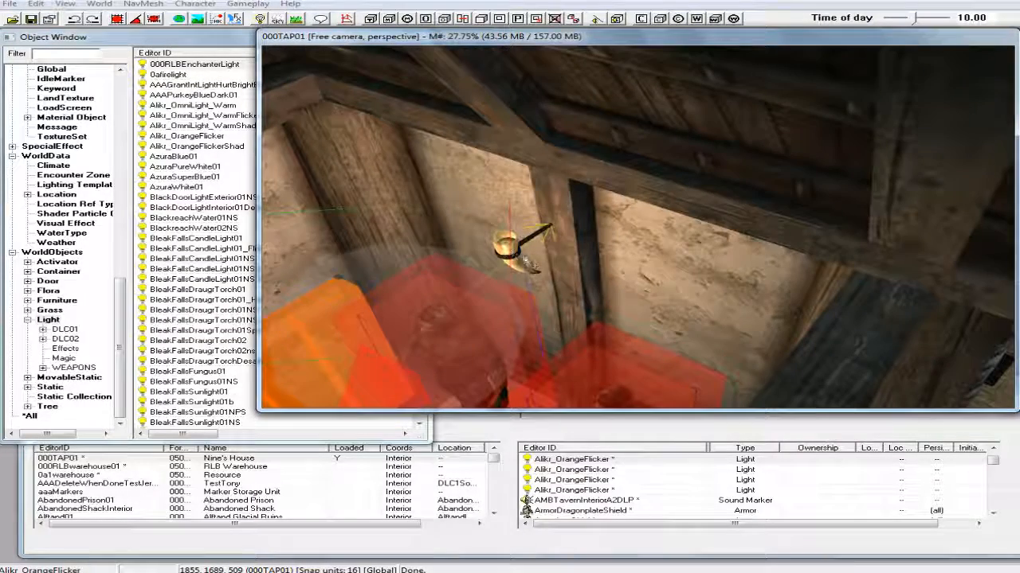
click(518, 258)
shift+middle_drag(517, 257, 510, 259)
right_click(510, 259)
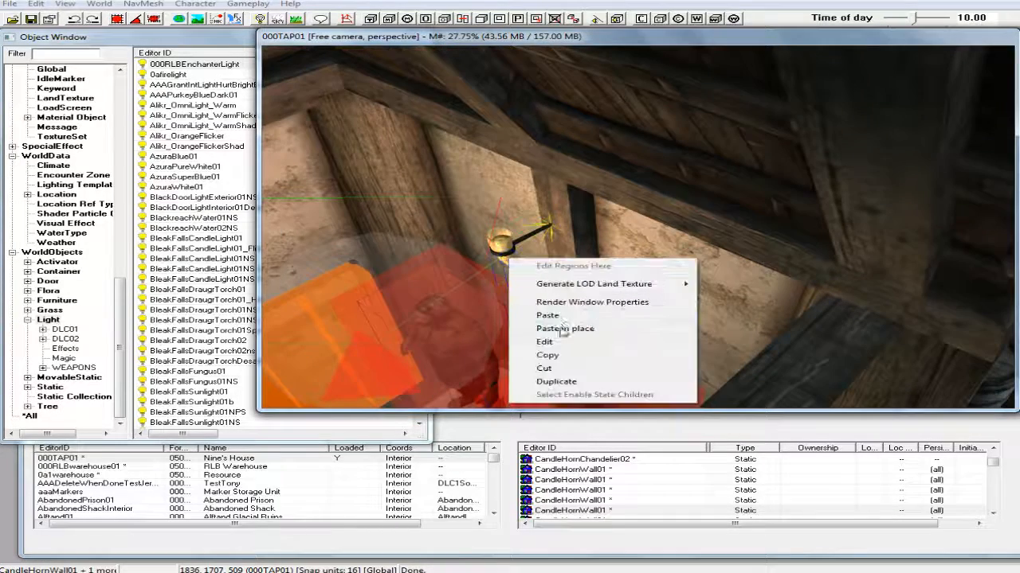
click(561, 356)
Open the exterior cell WhiterunExterior15 through the door marker at the house's double entrance doors.
shift+middle_drag(543, 358, 546, 326)
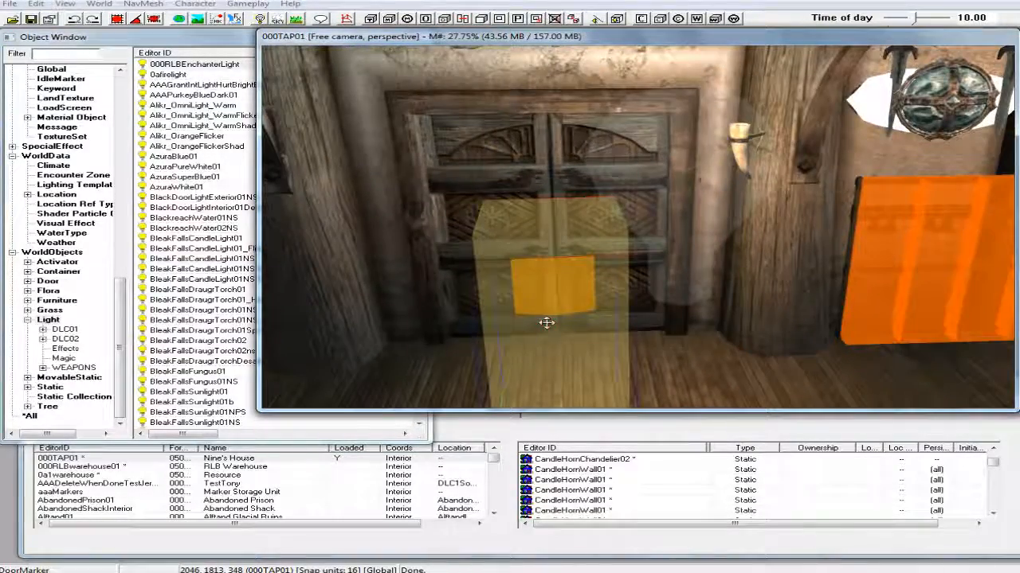
double_click(547, 323)
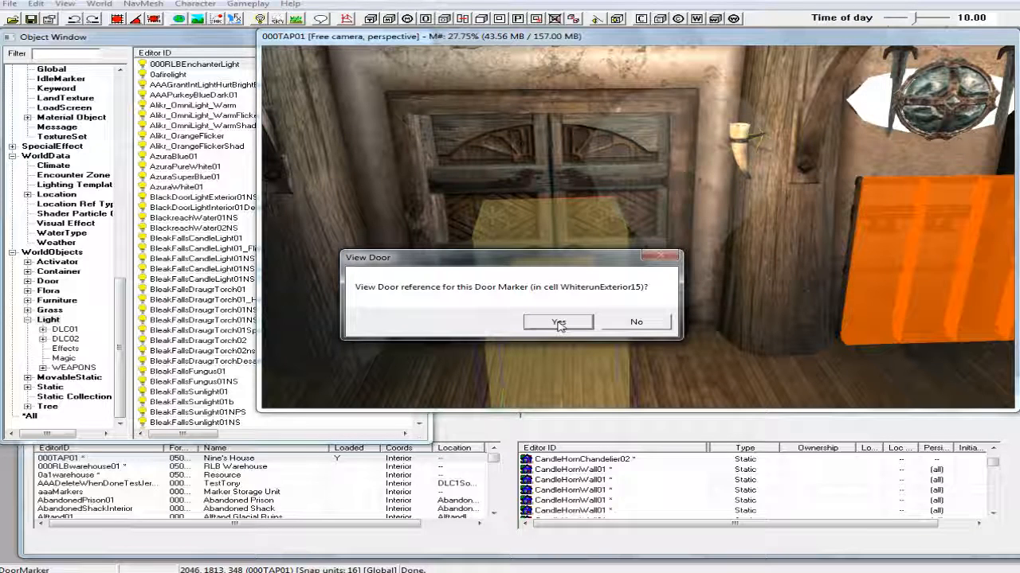
click(558, 323)
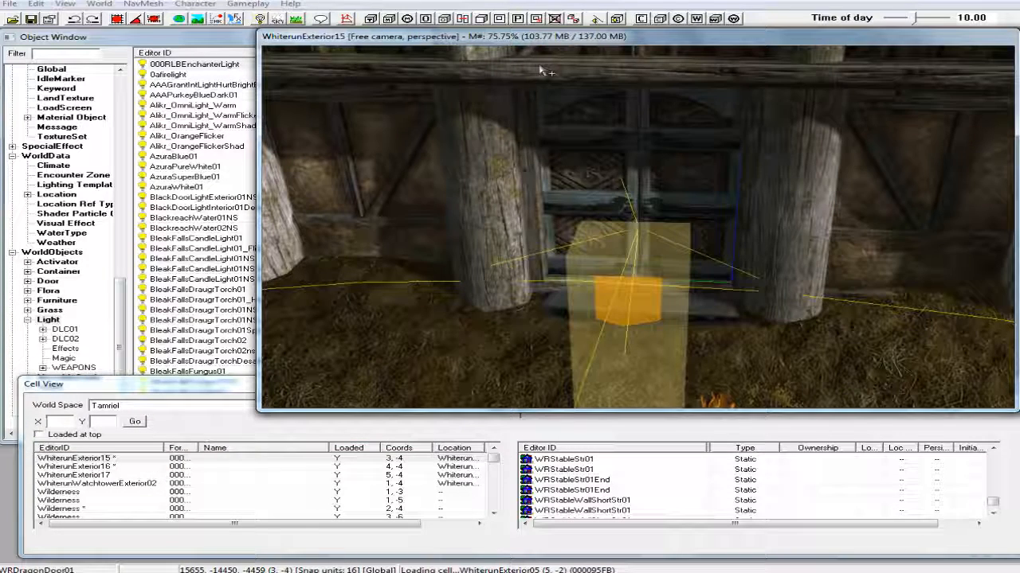
Paste the copied candle horn and orange flicker light at the left post of the double entrance doors and rotate them to face outward.
shift+middle_drag(539, 67, 559, 70)
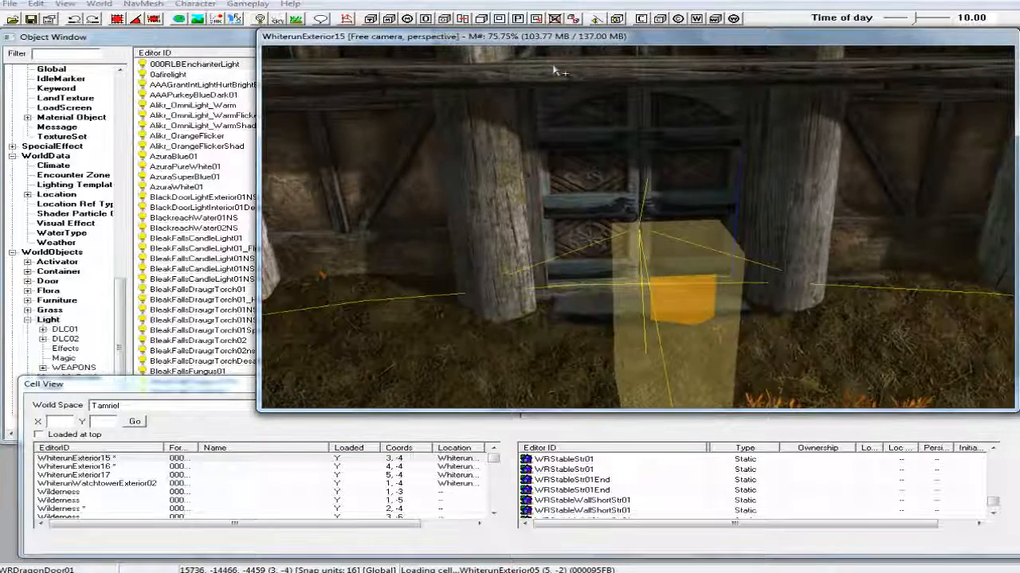
right_click(484, 167)
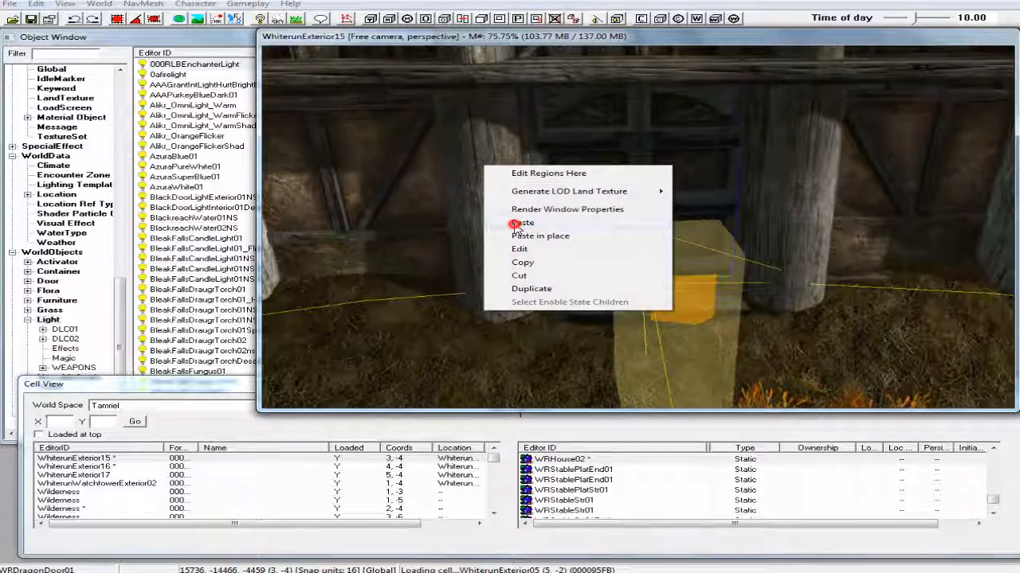
click(508, 224)
drag(433, 170, 427, 195)
right_drag(428, 195, 484, 196)
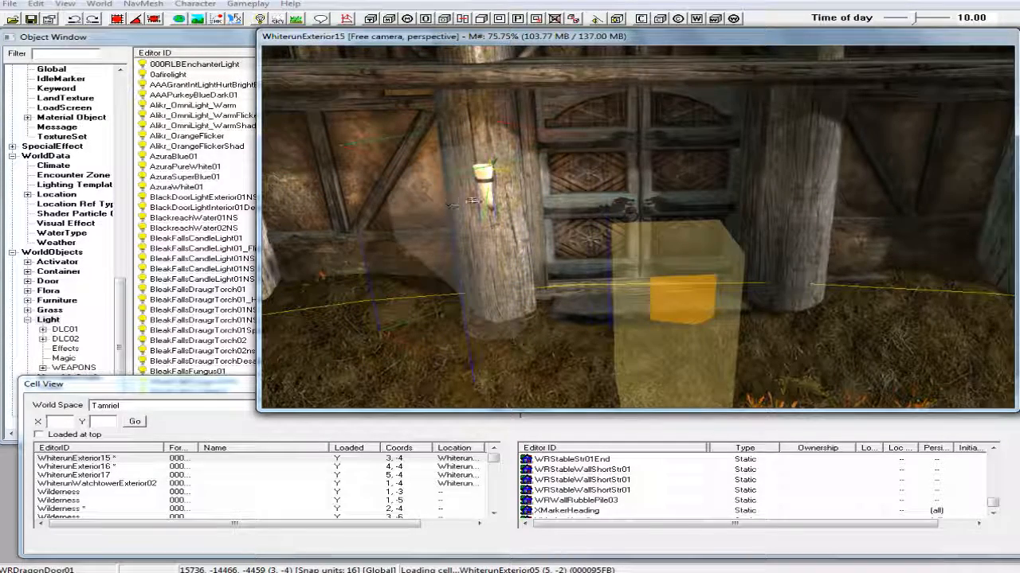
drag(485, 208, 480, 199)
Move the candle horn and its light in against the left entrance post so the bracket meets the wood.
middle_drag(470, 176, 576, 188)
scroll(564, 180, up, 3)
scroll(576, 189, down, 3)
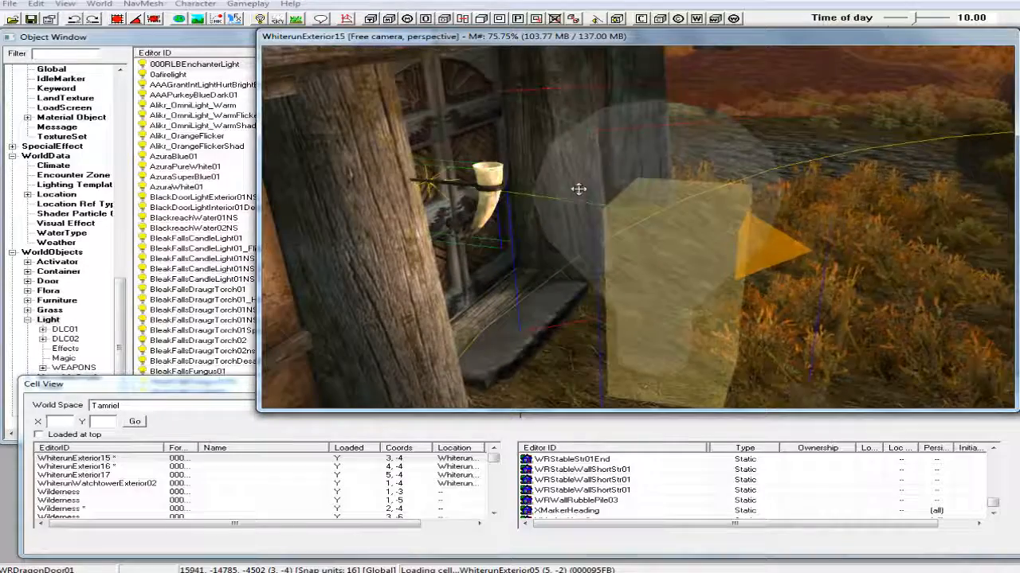
drag(576, 189, 563, 189)
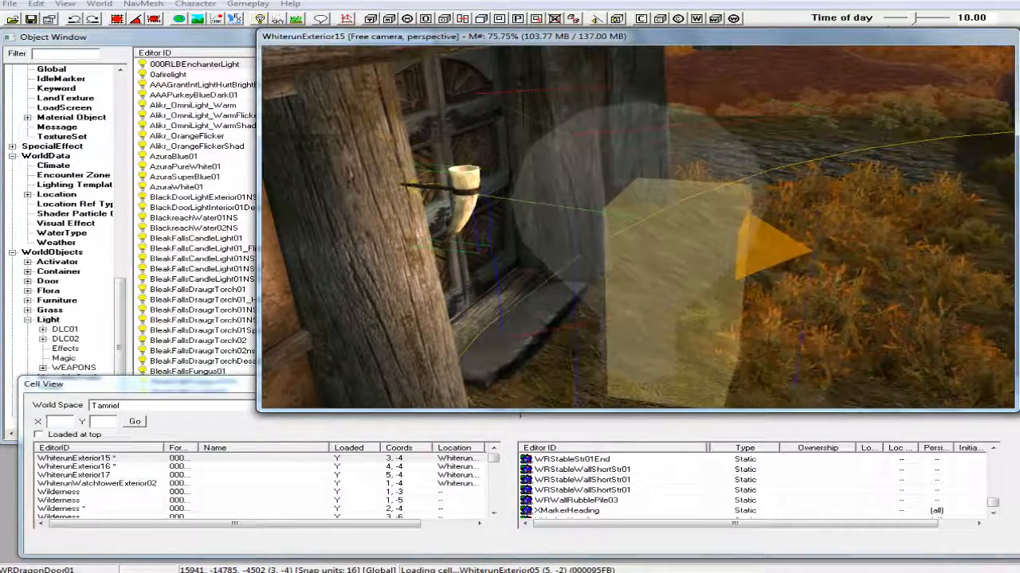
scroll(549, 189, up, 2)
Duplicate the candle horn and its light and position the duplicate on the right post of the entrance doors.
shift+middle_drag(520, 191, 480, 208)
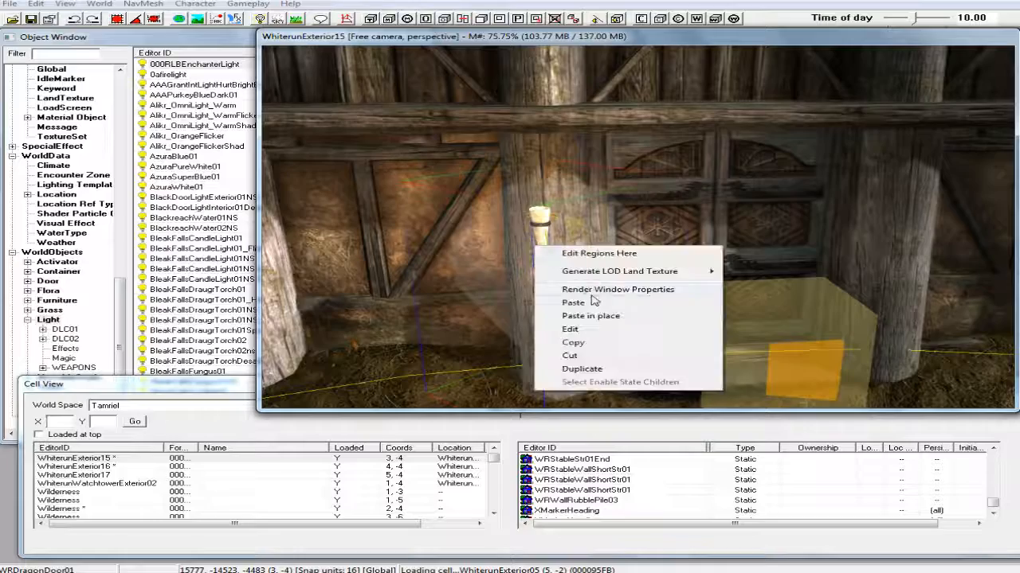
click(607, 368)
drag(554, 268, 807, 271)
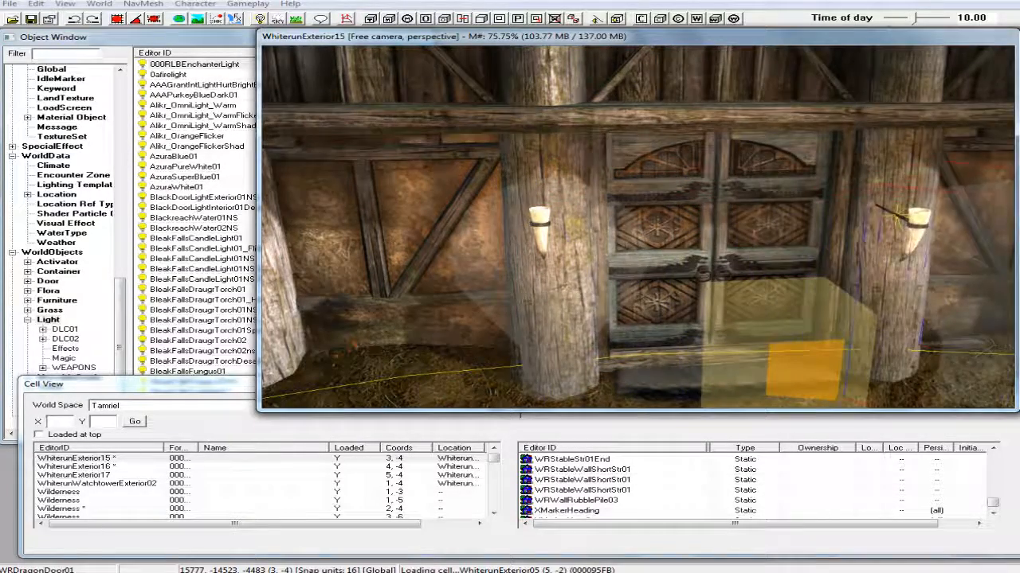
drag(911, 242, 915, 244)
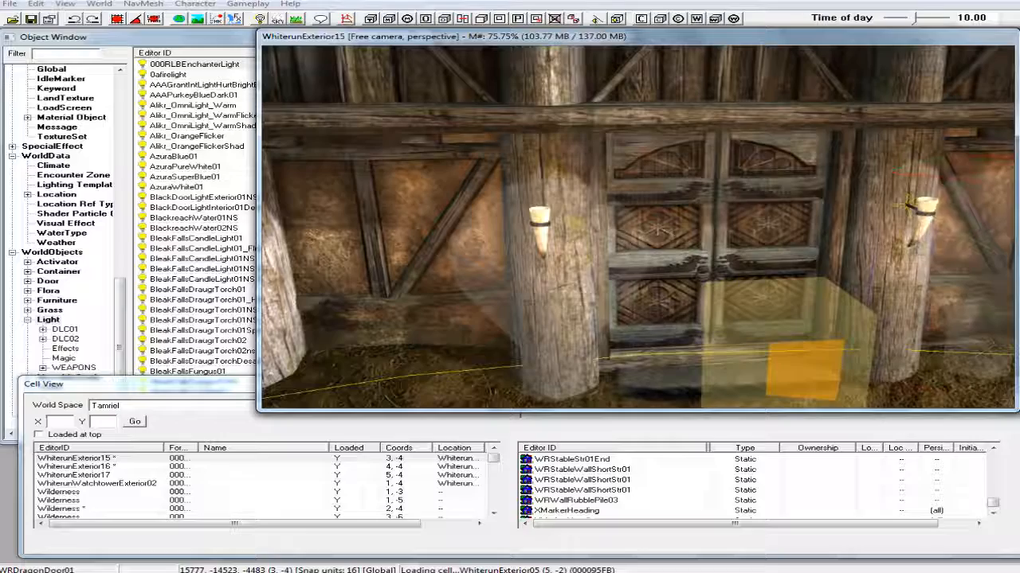
Copy the right entrance candle horn with its light and paste them at the post between the side door and the workbench.
mouse_move(652, 232)
middle_down()
mouse_move(651, 266)
mouse_move(636, 282)
mouse_move(626, 267)
mouse_move(635, 223)
middle_up()
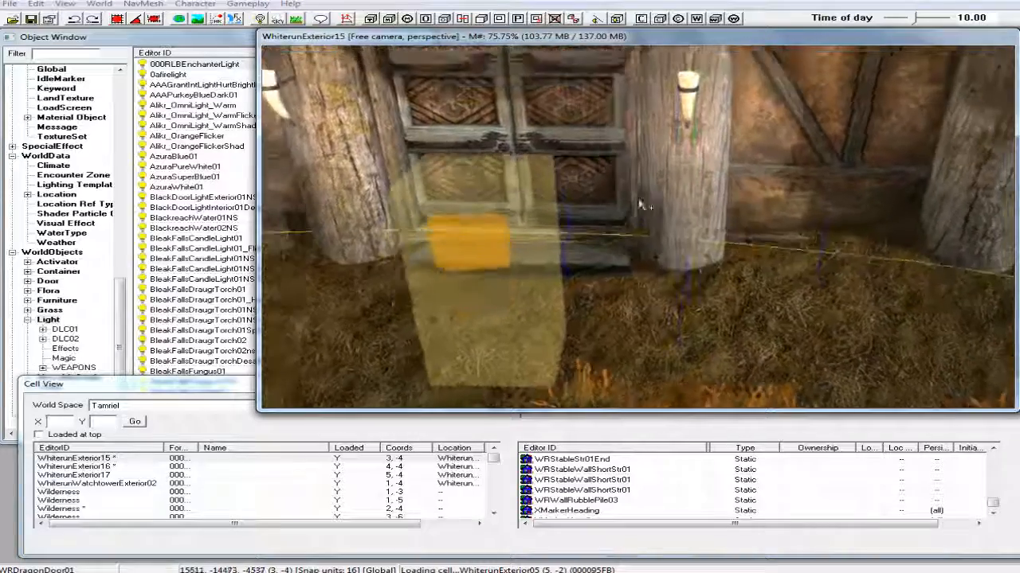
scroll(642, 206, down, 6)
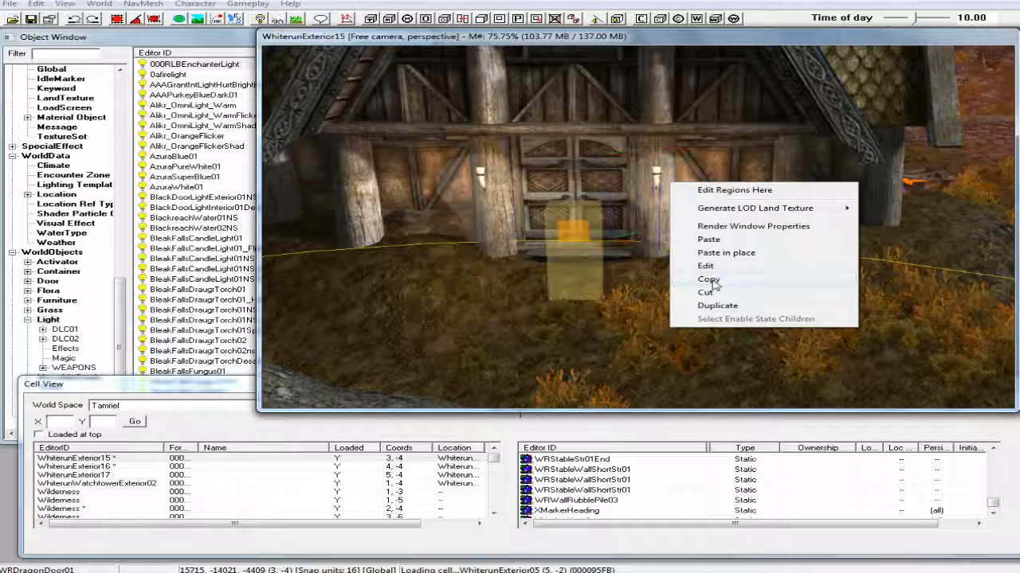
middle_drag(711, 284, 560, 288)
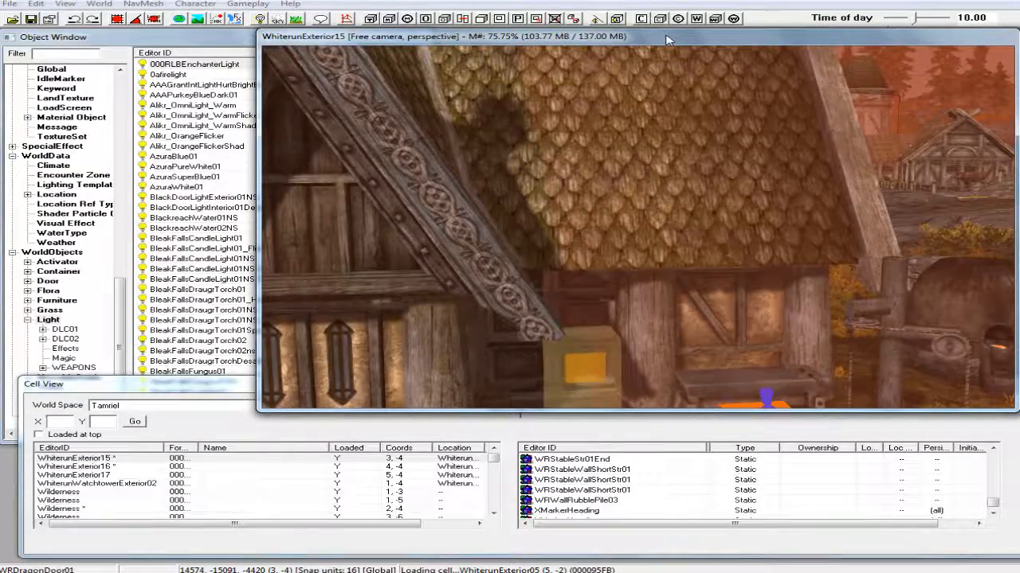
mouse_move(656, 263)
middle_down()
mouse_move(629, 267)
mouse_move(646, 252)
middle_up()
scroll(646, 252, up, 5)
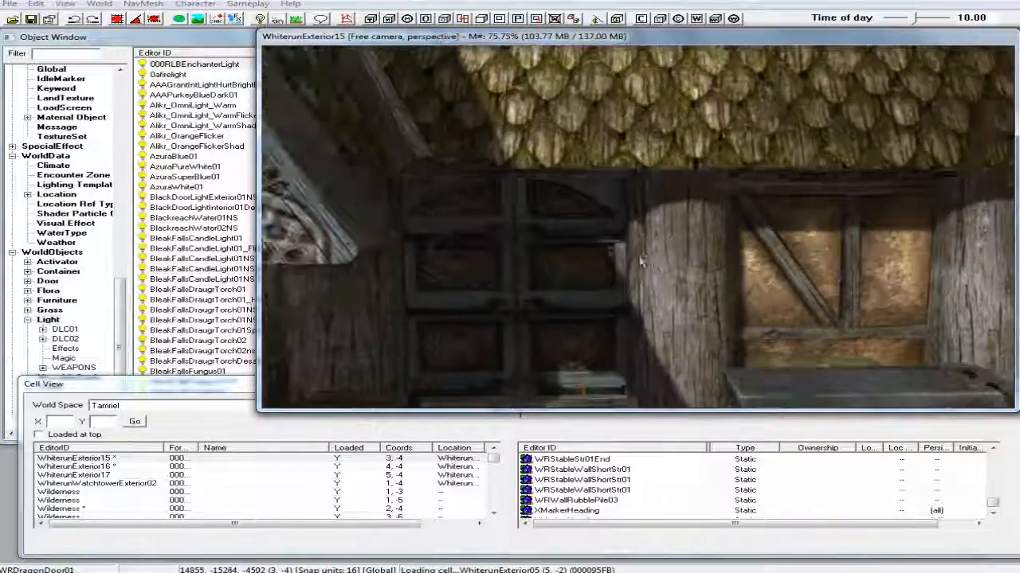
scroll(641, 275, up, 5)
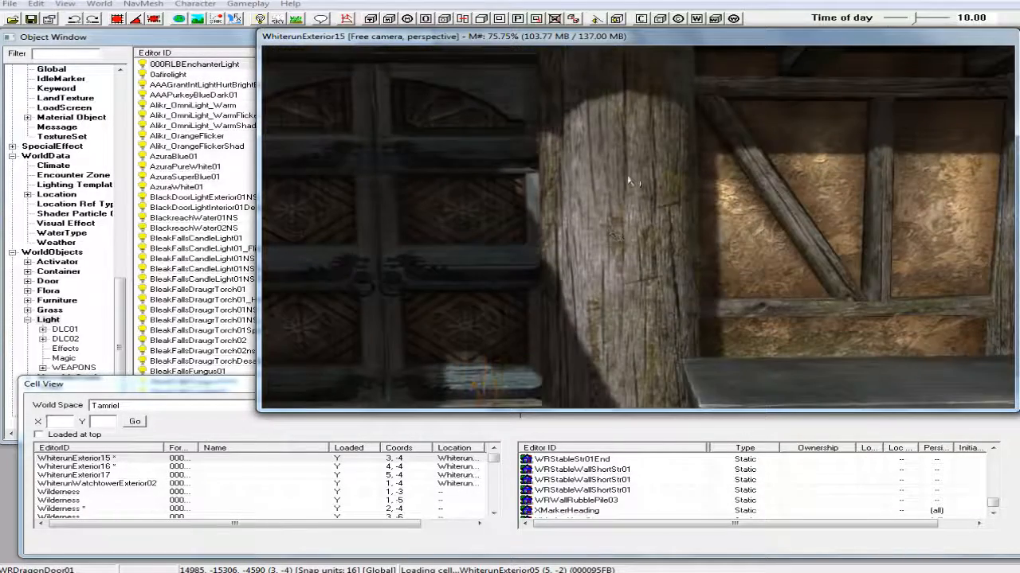
right_click(628, 181)
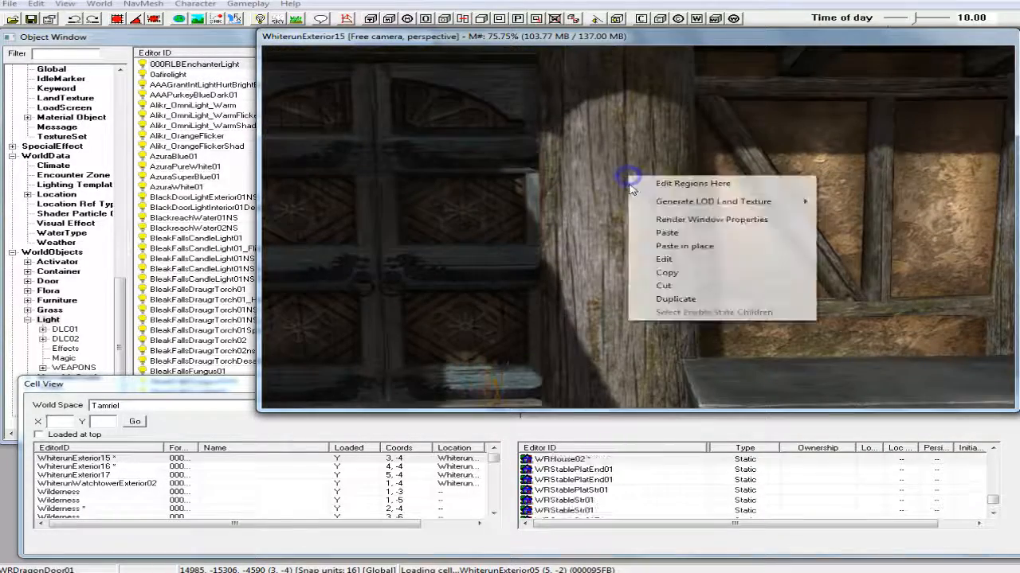
click(666, 232)
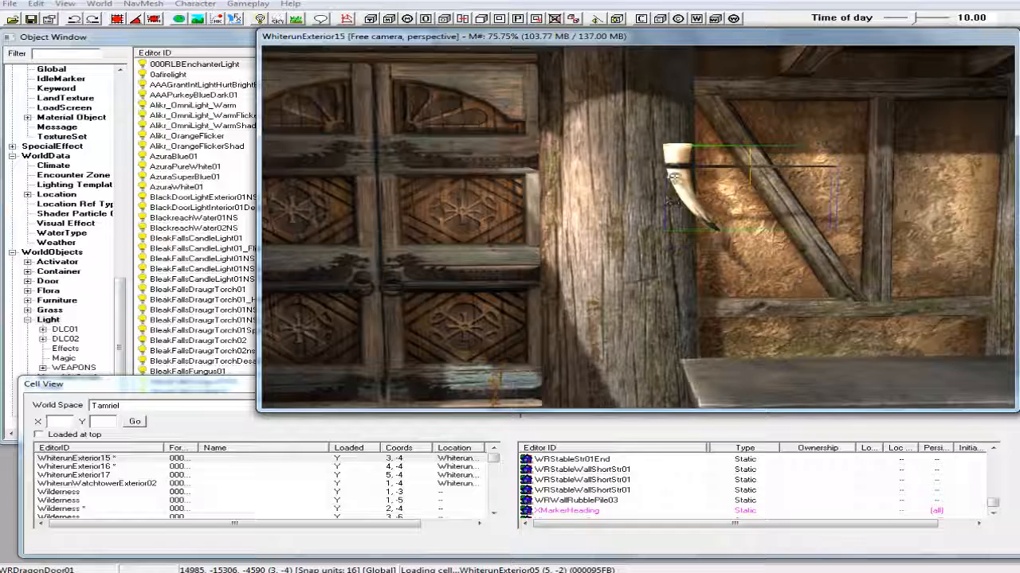
Rotate the pasted candle horn and light to face outward and seat them against the side-door post.
key(Delete)
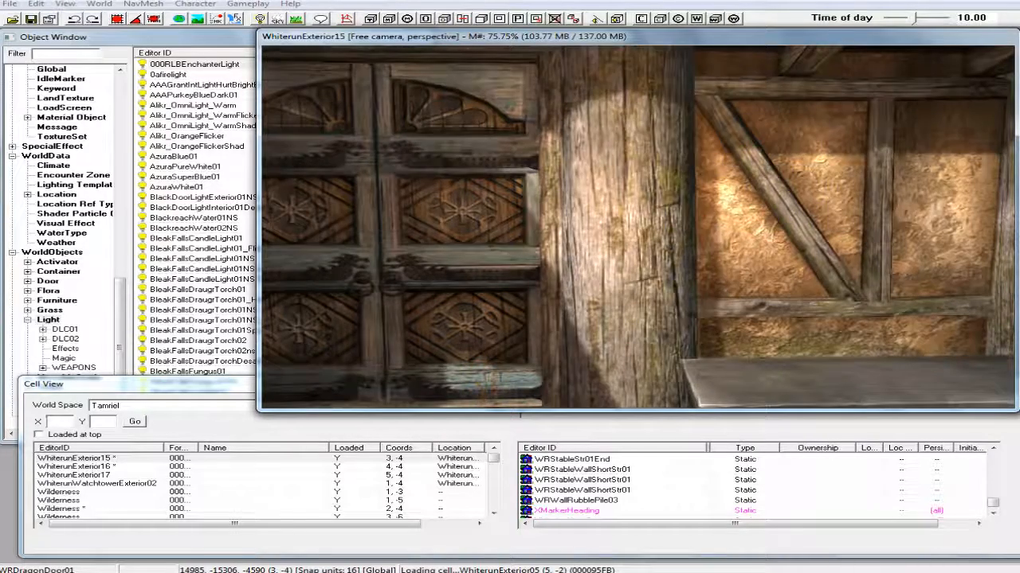
key(ctrl+z)
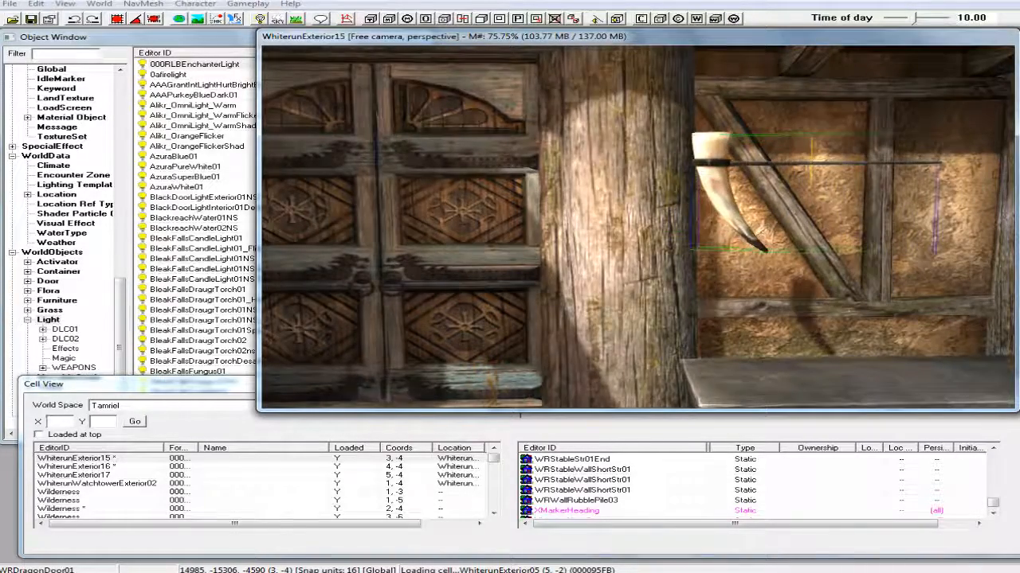
right_drag(720, 187, 627, 187)
shift+middle_drag(730, 167, 753, 173)
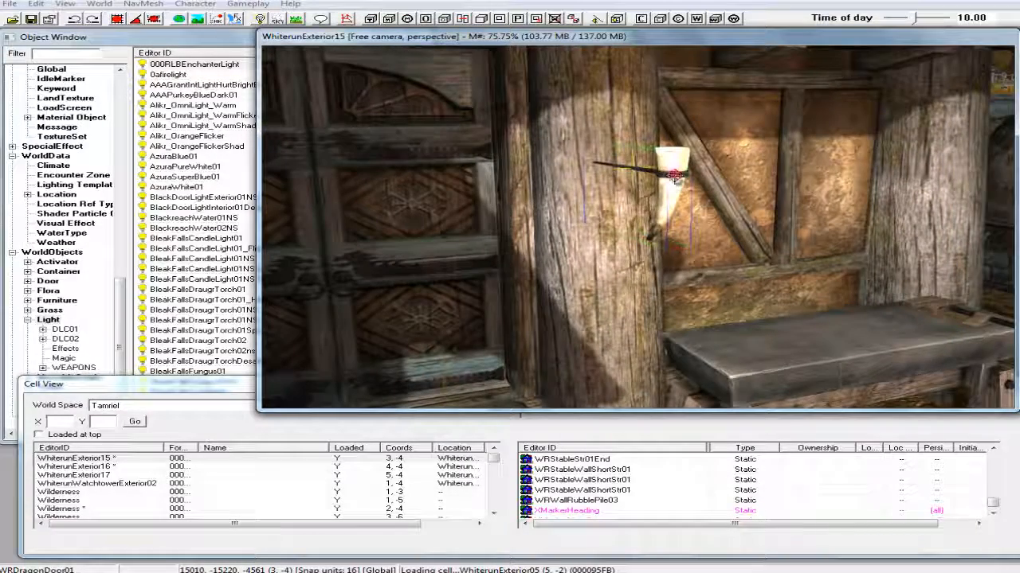
drag(674, 176, 653, 169)
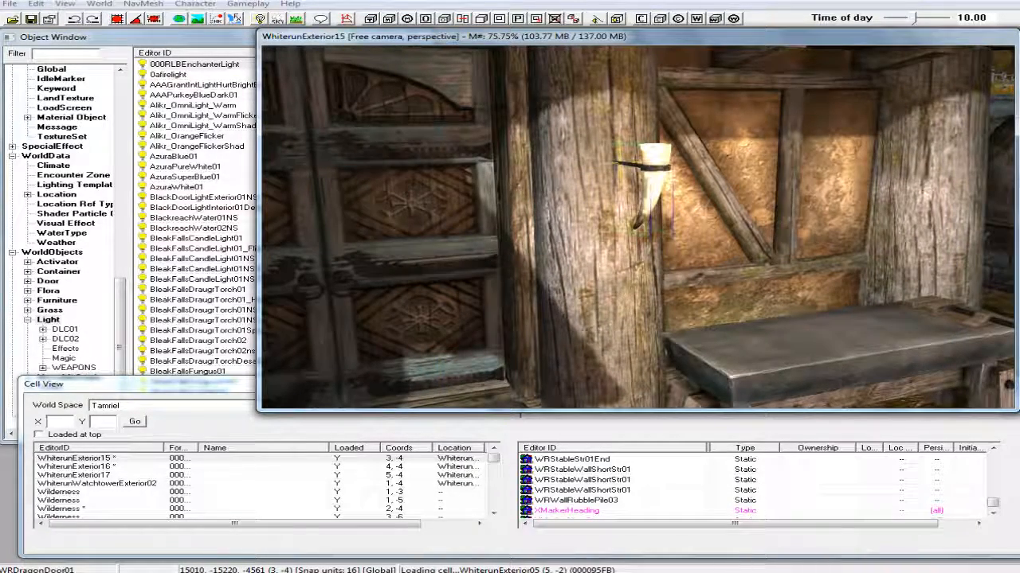
right_drag(653, 169, 650, 169)
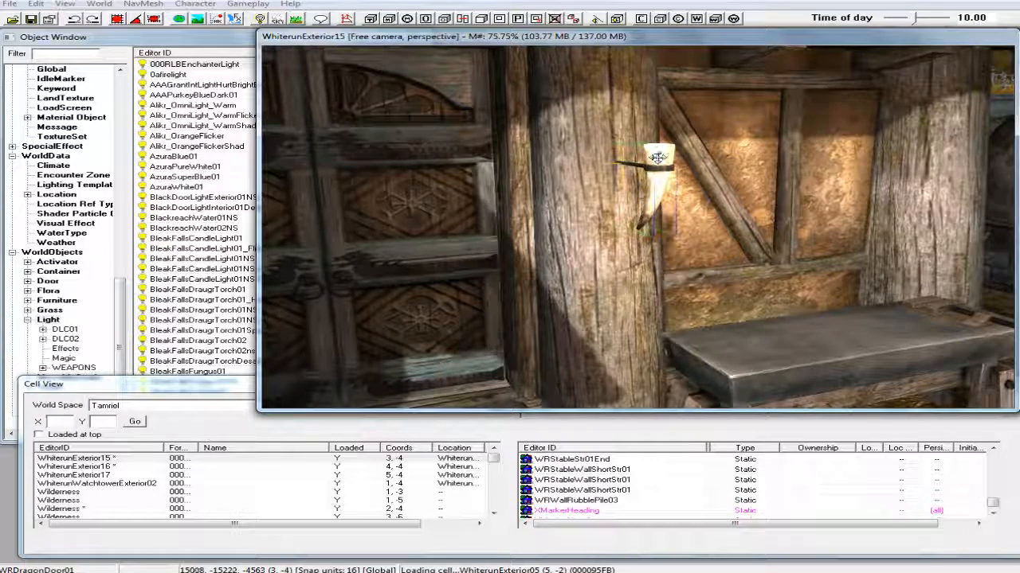
Show the markers and select the orange flicker light at the side-door candle horn.
scroll(657, 157, down, 10)
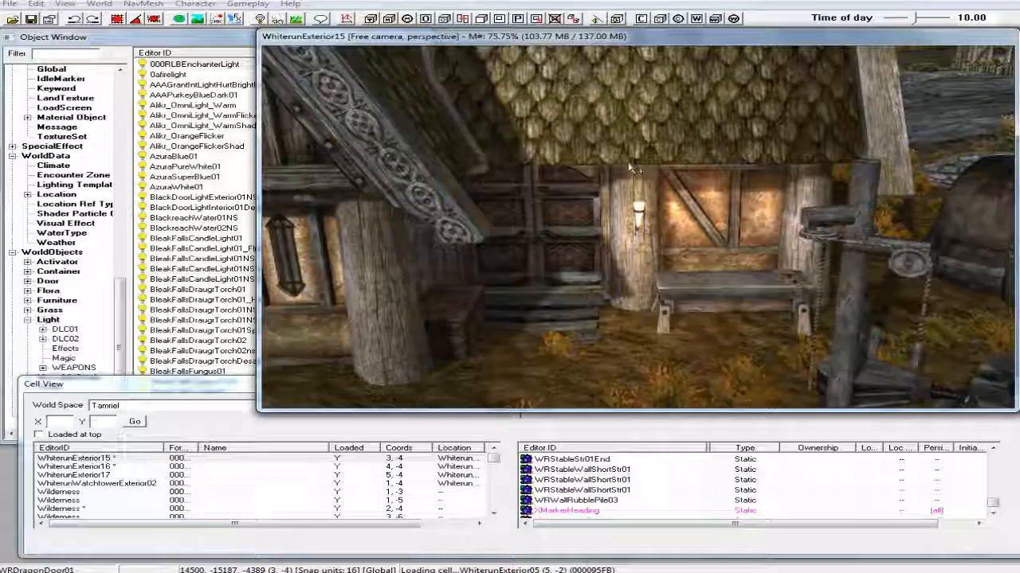
scroll(632, 169, up, 4)
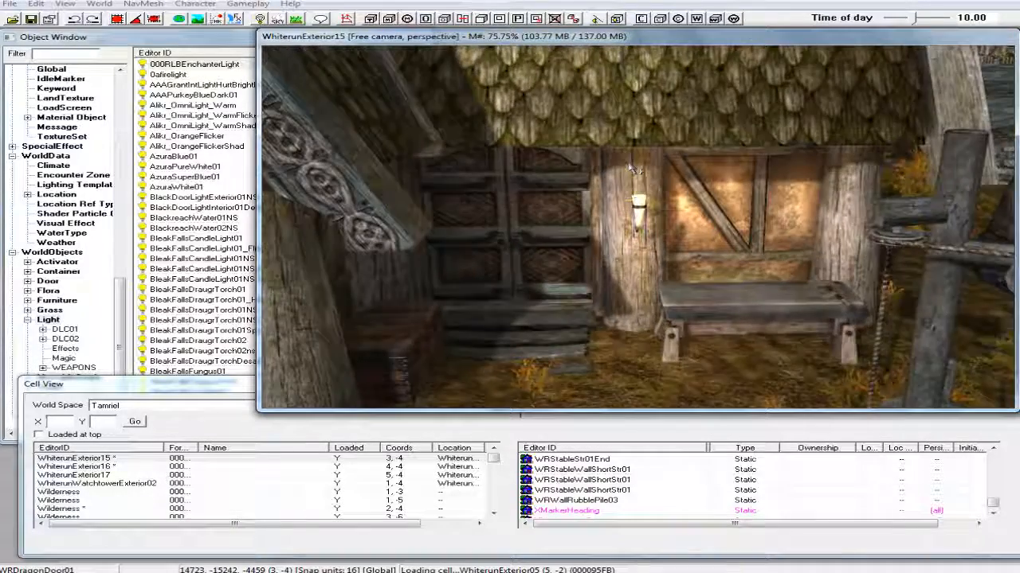
scroll(632, 169, up, 4)
key(m)
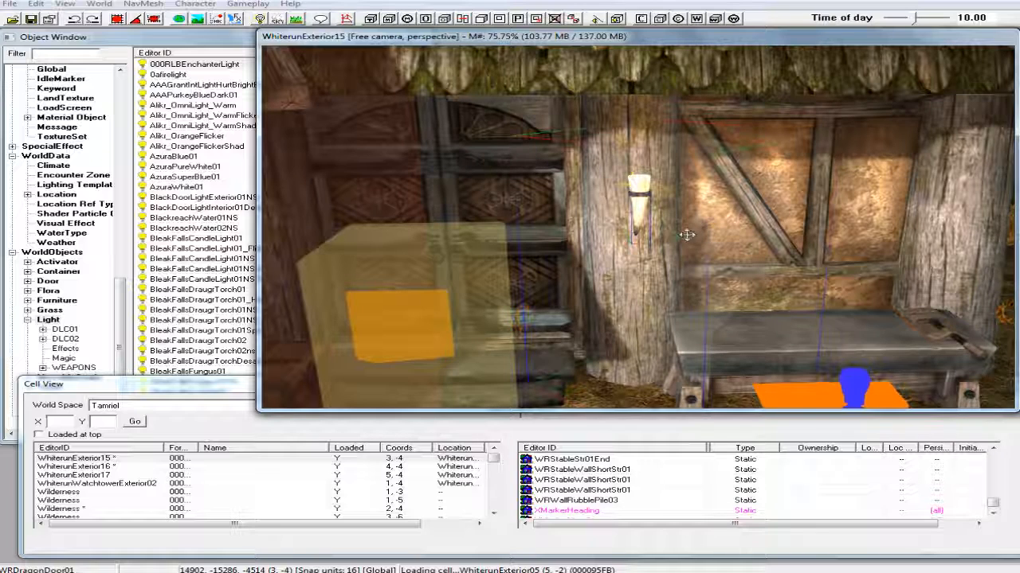
scroll(677, 235, up, 3)
shift+middle_drag(652, 235, 585, 241)
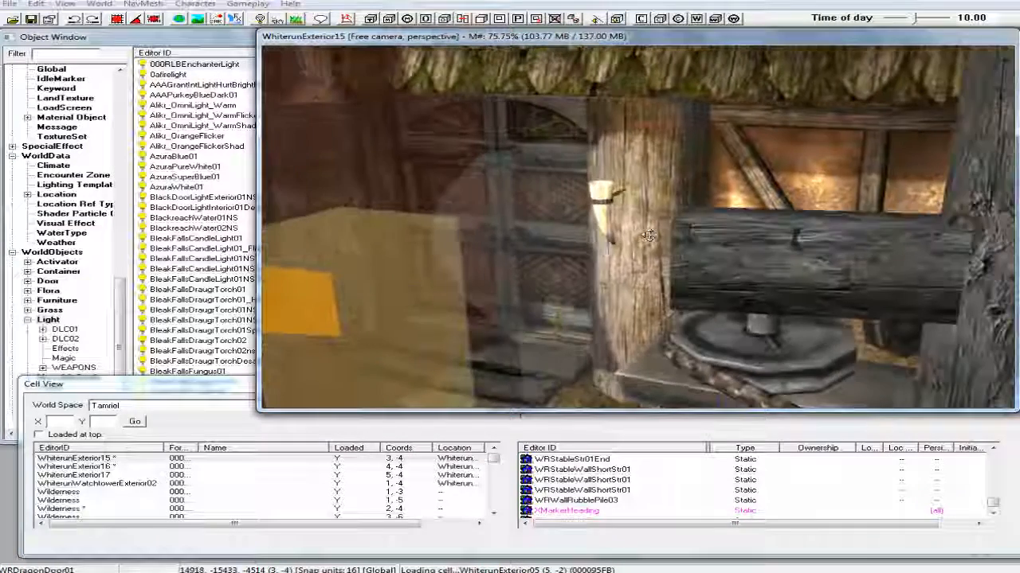
click(579, 251)
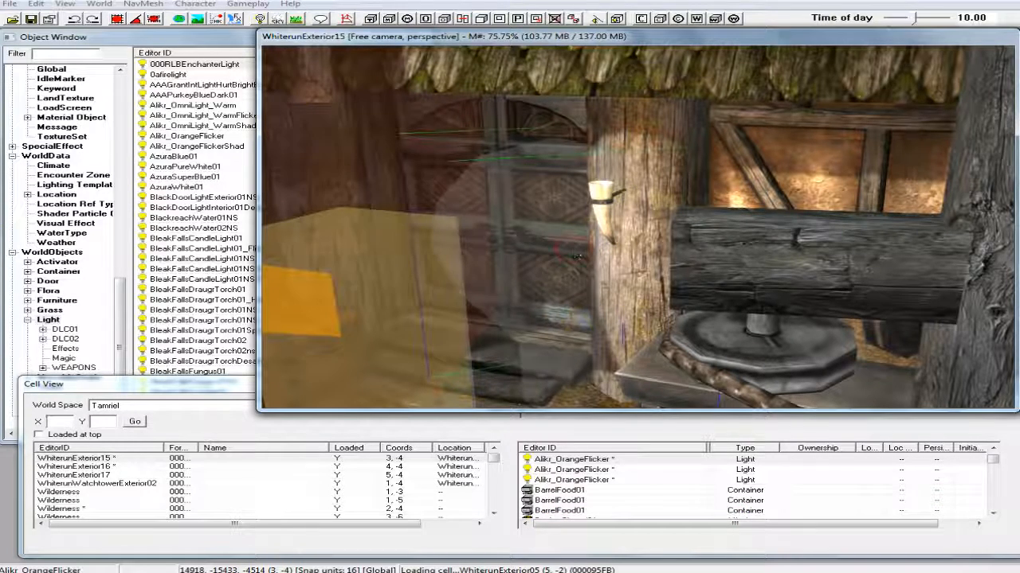
Filter the light objects by "forge" and place a LightForgeFire01 in the round forge's fire bed.
shift+middle_drag(582, 243, 668, 250)
scroll(636, 249, down, 3)
scroll(667, 249, up, 5)
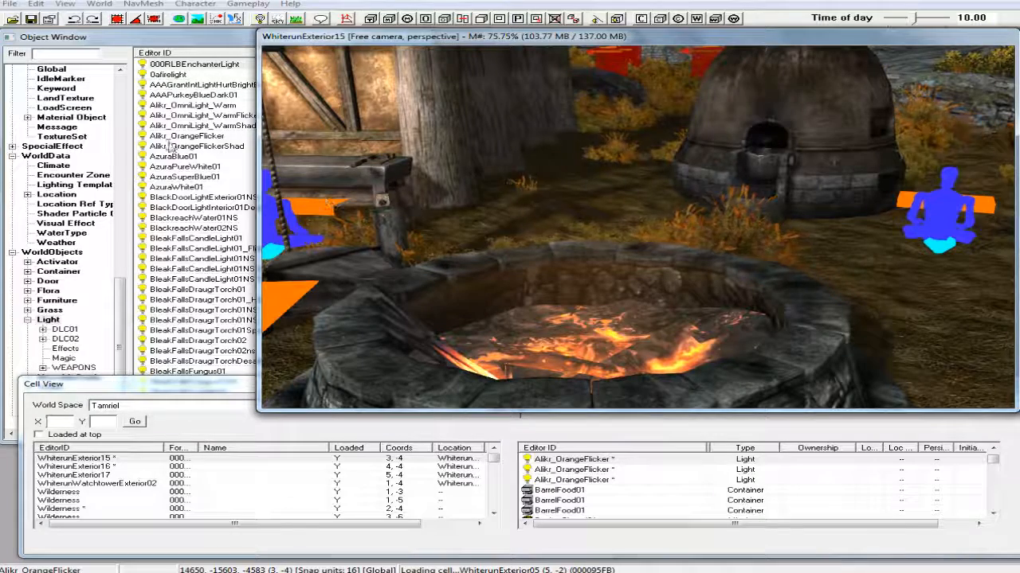
click(74, 56)
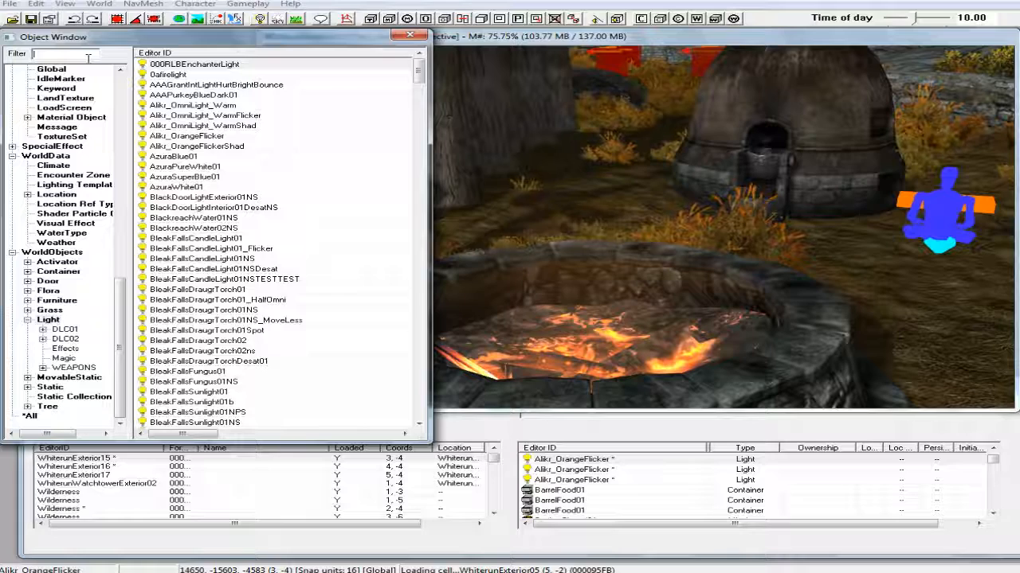
text(forge)
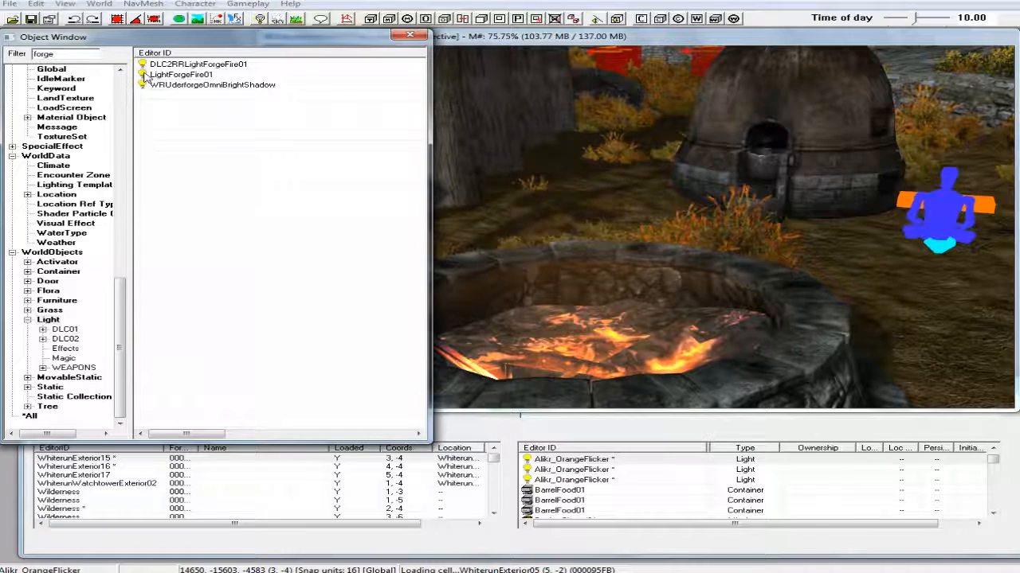
drag(145, 76, 521, 226)
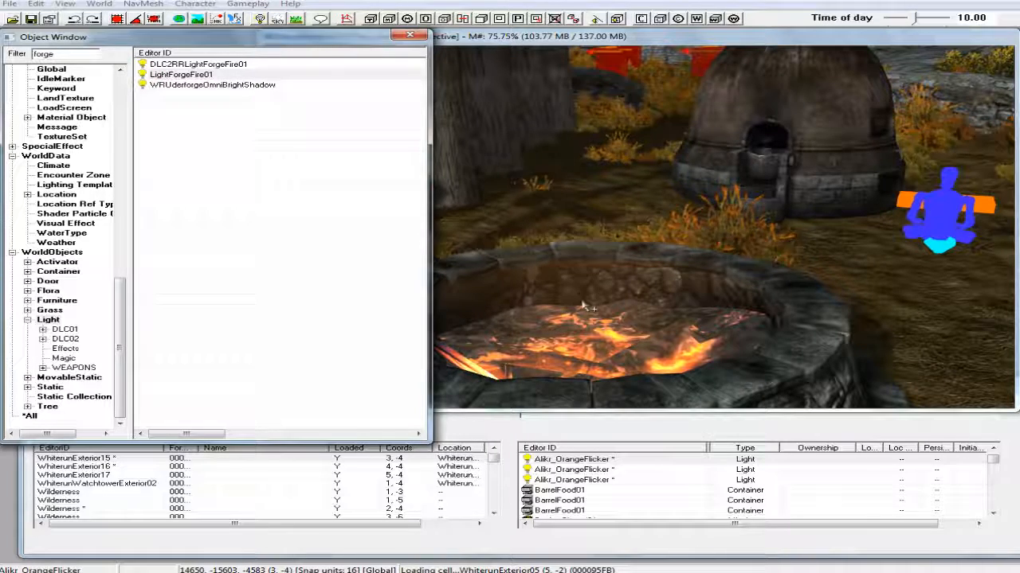
Raise the forge fire light above the coals and shift it toward the middle of the forge.
drag(617, 351, 613, 292)
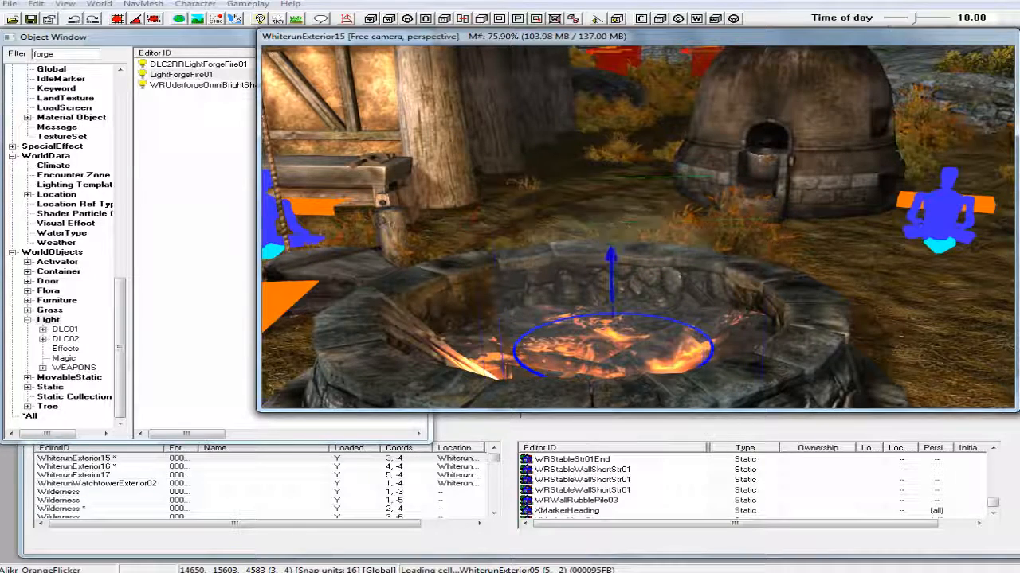
shift+middle_drag(606, 313, 606, 345)
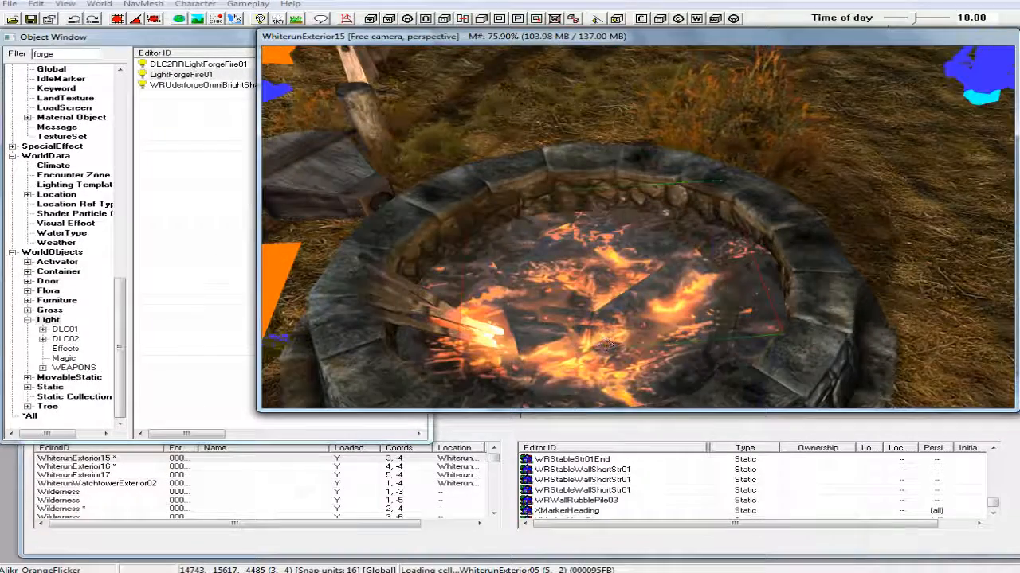
drag(609, 346, 576, 323)
Check the lit house front from outside and save the plugin.
shift+middle_drag(575, 304, 893, 244)
scroll(691, 269, down, 2)
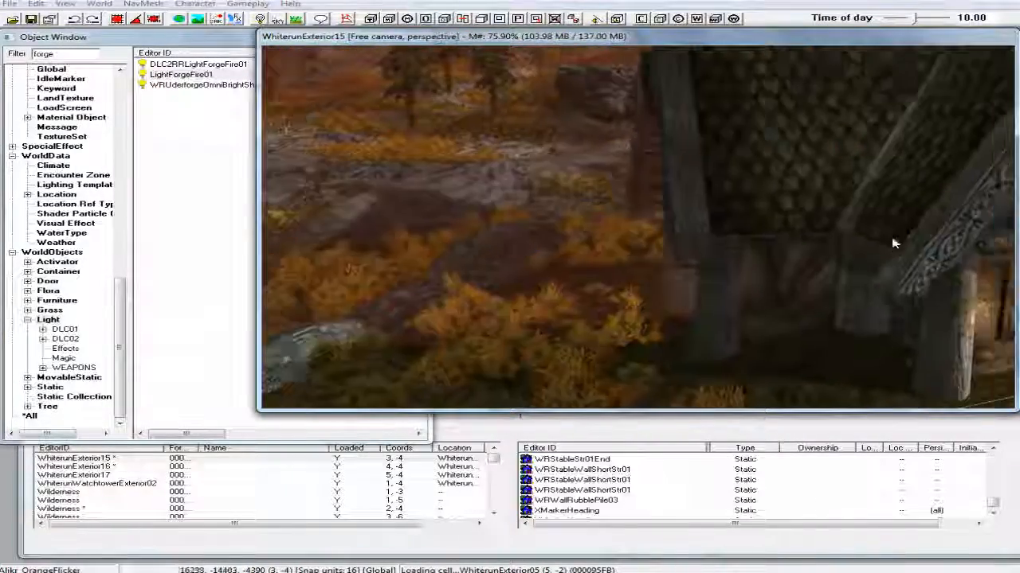
scroll(831, 244, down, 5)
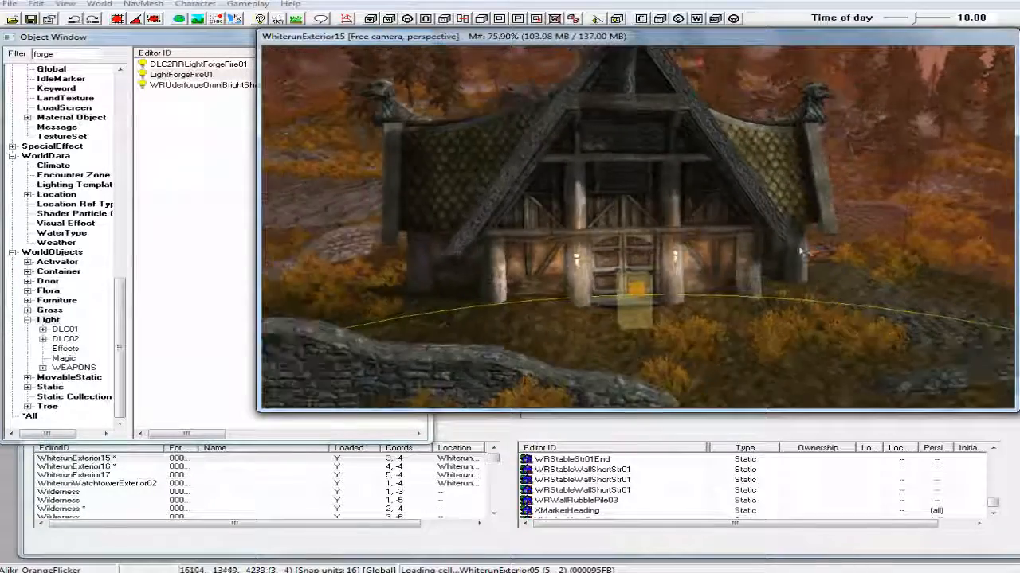
shift+middle_drag(800, 252, 831, 252)
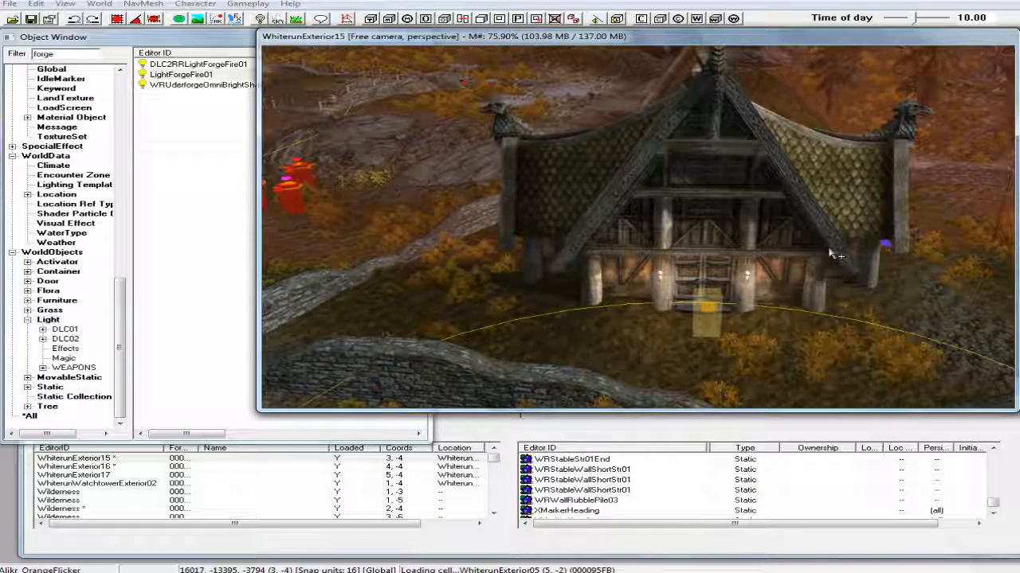
click(30, 19)
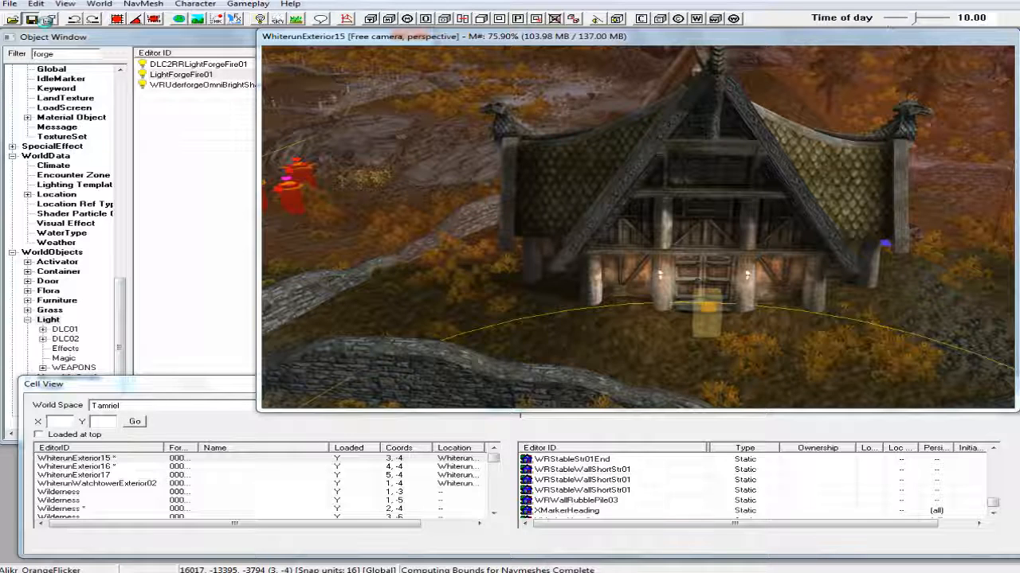
Save the plugin and follow the front door's marker to the linked door inside Nine's House.
click(31, 19)
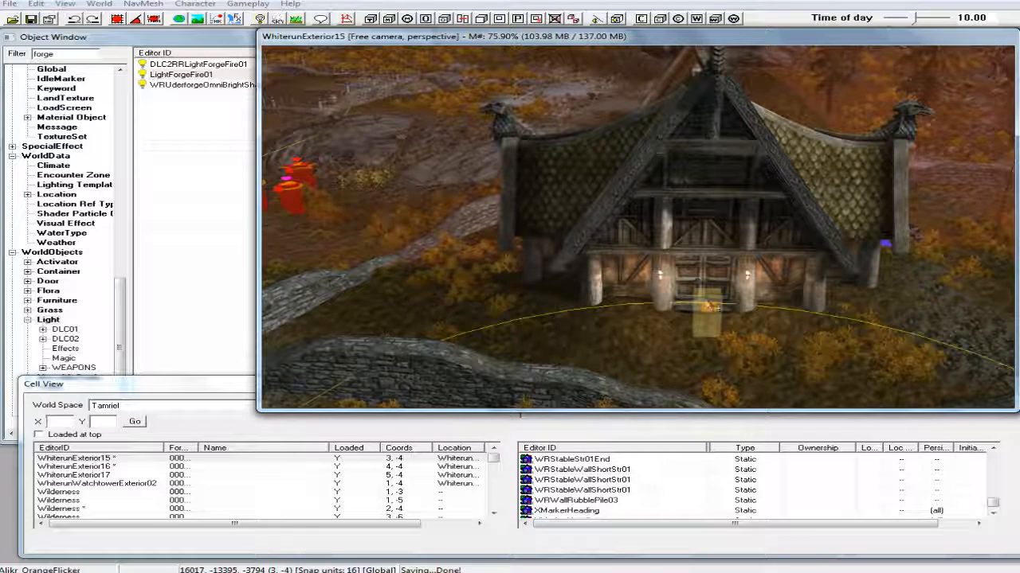
double_click(705, 317)
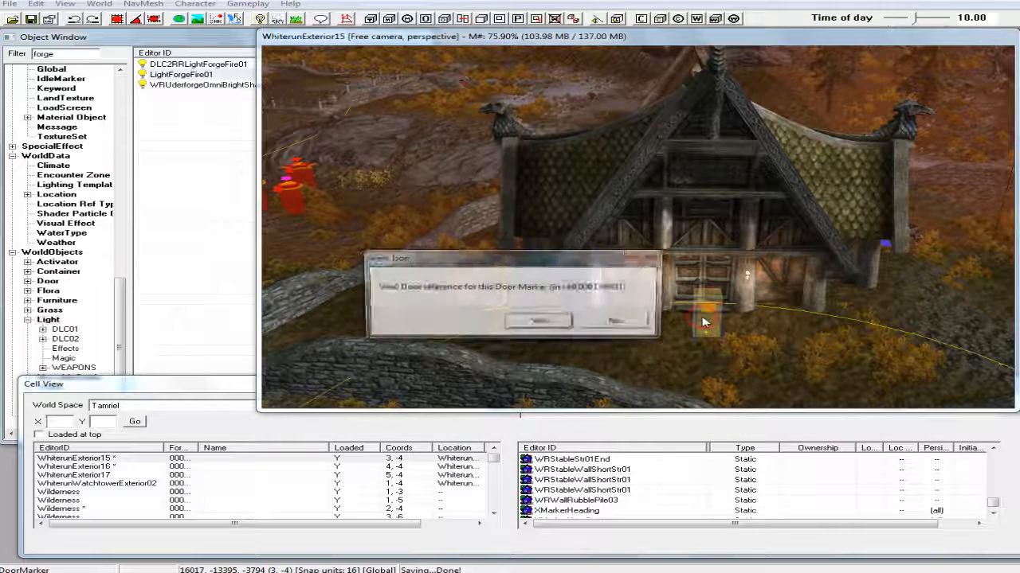
click(587, 322)
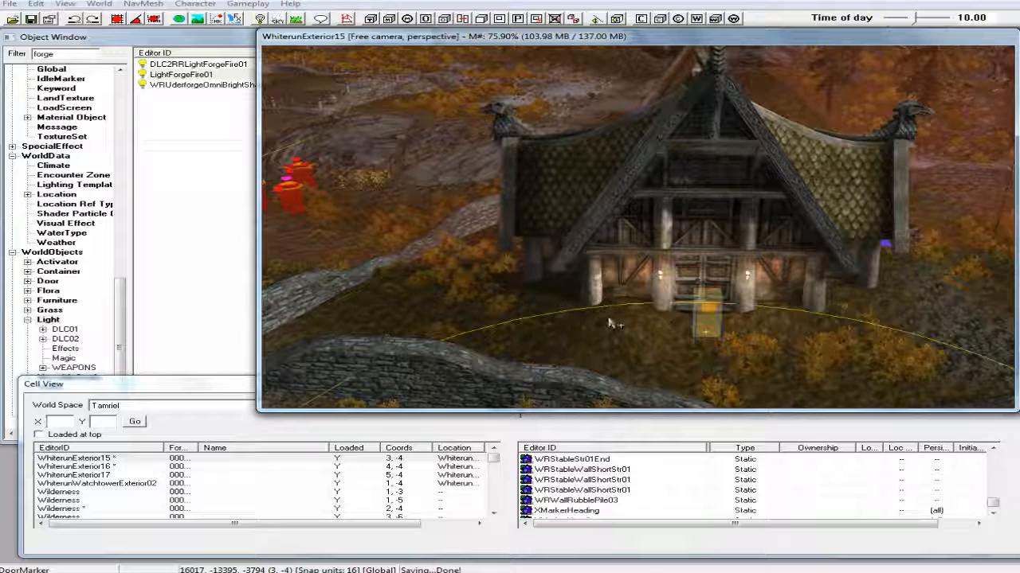
double_click(704, 313)
click(541, 321)
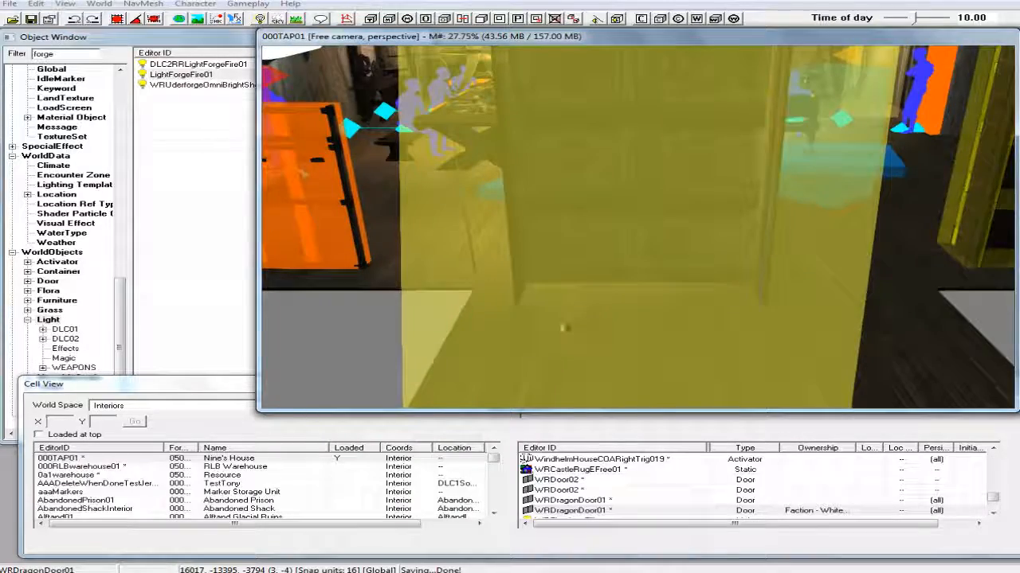
Open the reference properties of the NobleBedSingle01L bed in the alcove beside the stairs.
shift+middle_drag(575, 334, 760, 402)
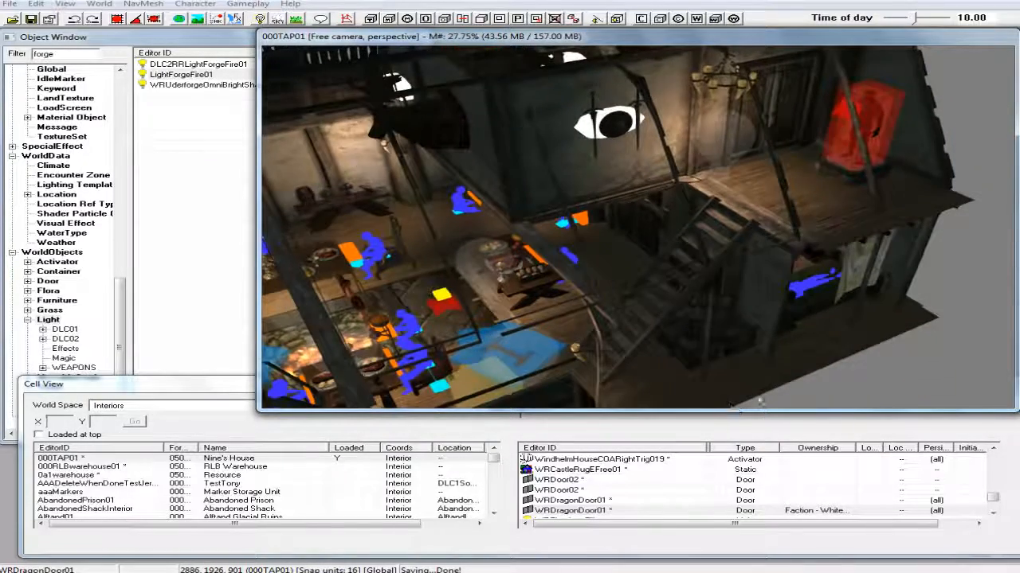
click(794, 317)
shift+middle_drag(791, 317, 757, 310)
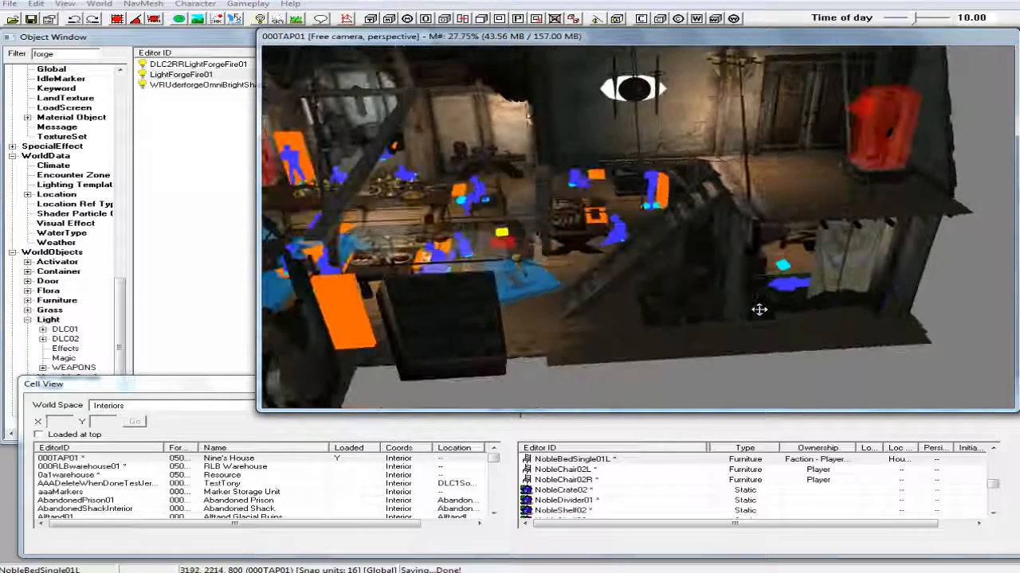
double_click(758, 310)
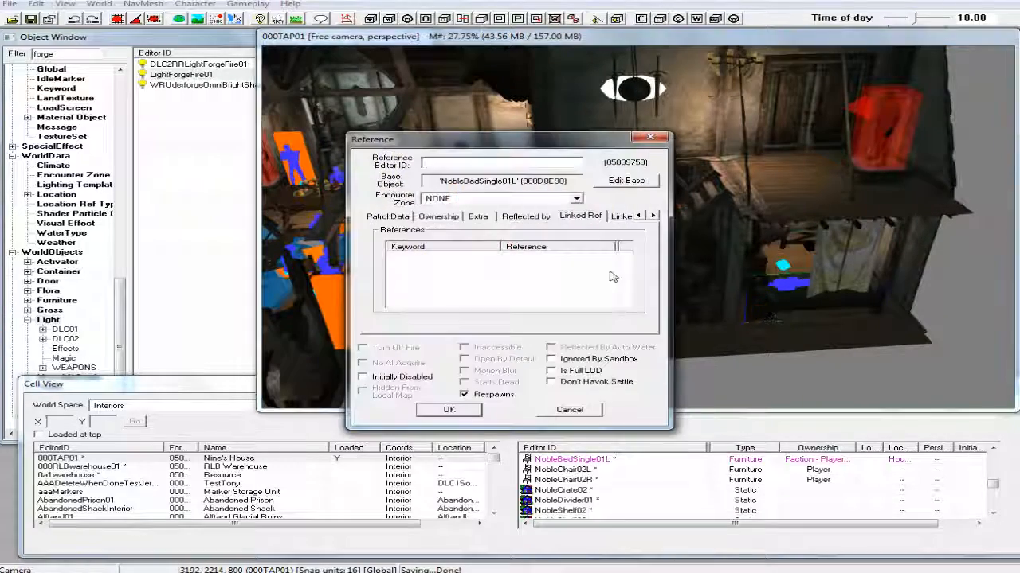
drag(579, 141, 280, 96)
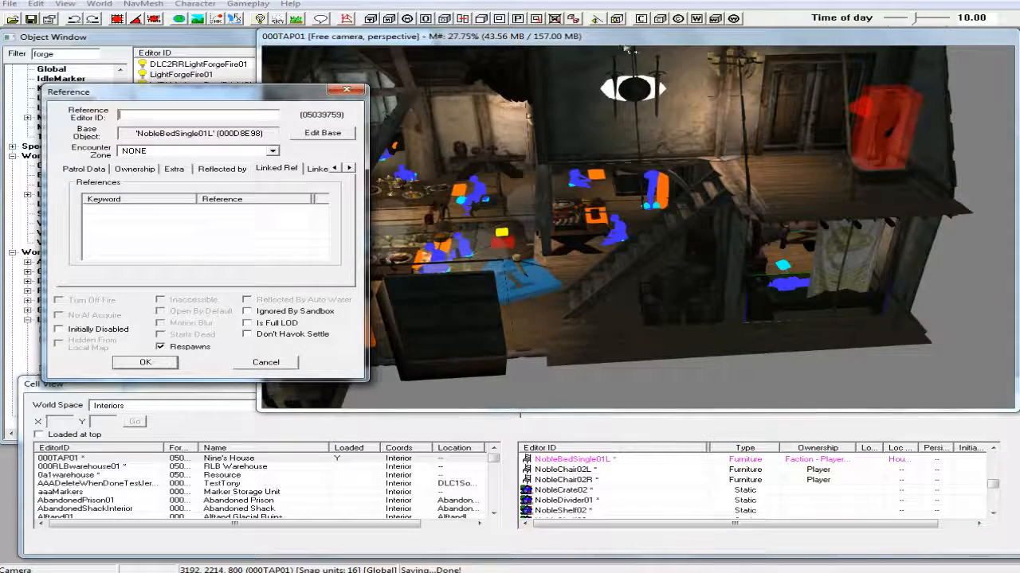
Add a linked reference from this single bed to the red XMarker on the stone floor near the cooking fire.
click(627, 36)
scroll(636, 226, up, 3)
scroll(637, 231, up, 6)
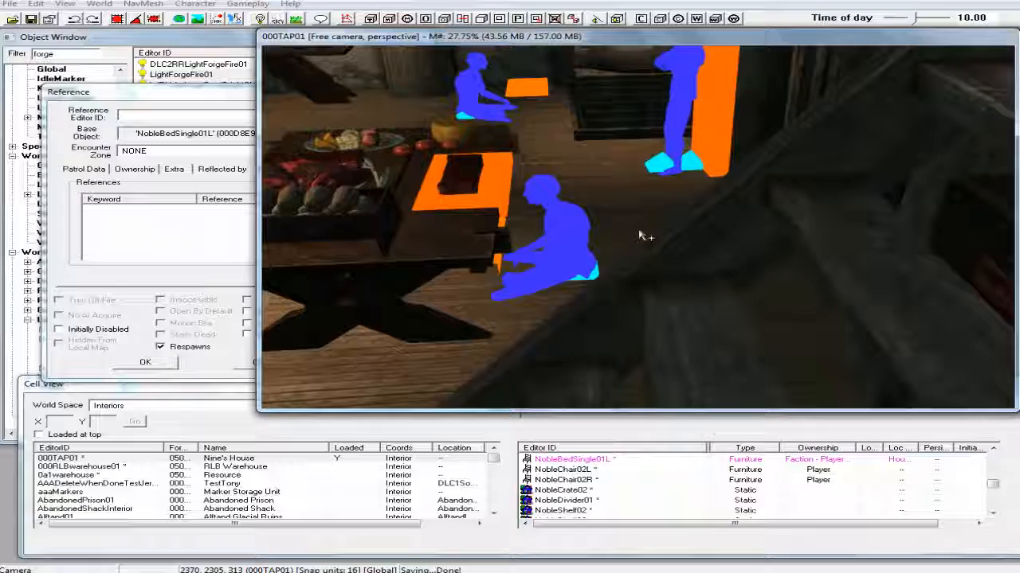
middle_drag(639, 232, 669, 232)
double_click(180, 230)
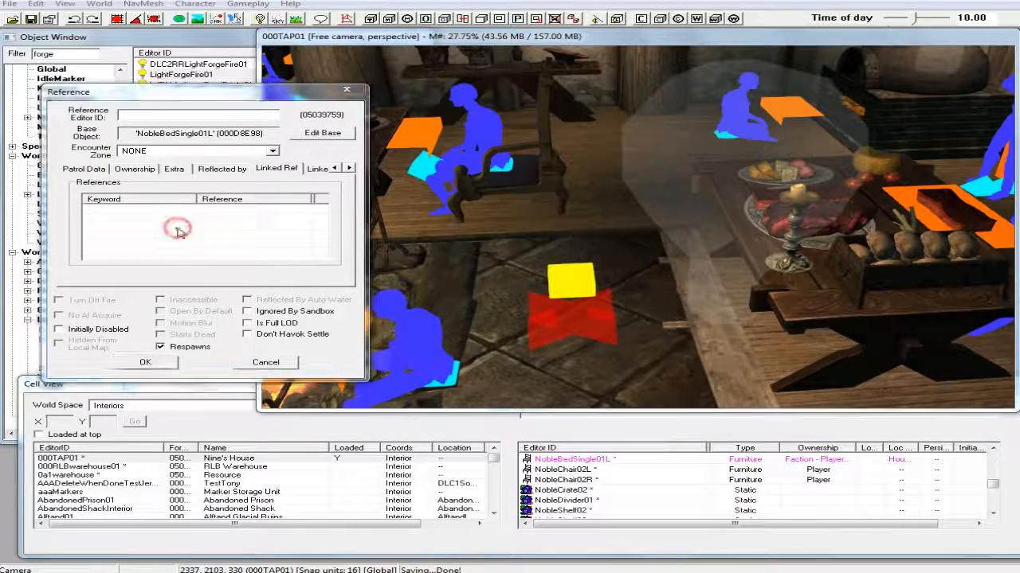
click(192, 136)
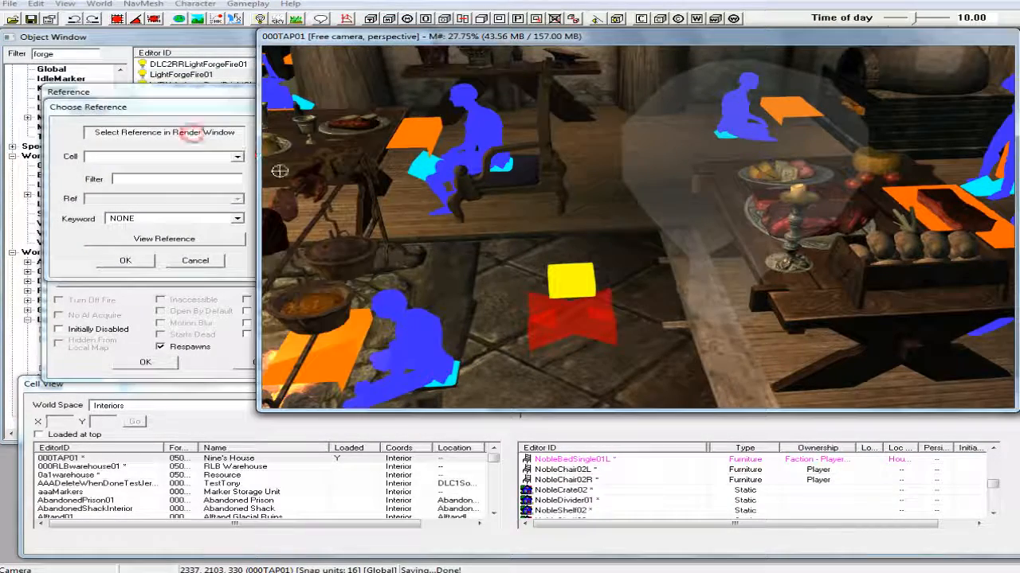
click(580, 312)
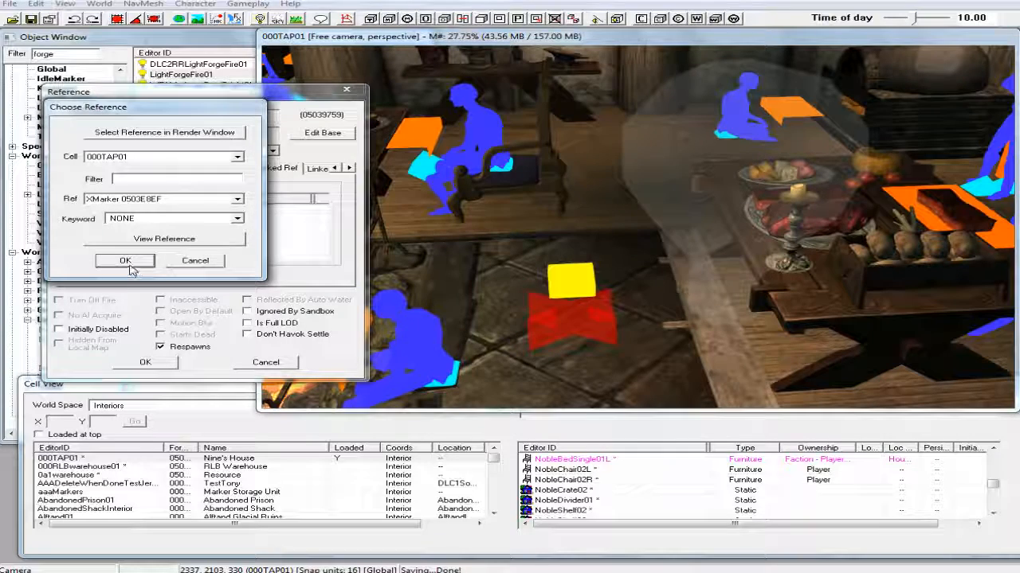
Set the alcove bed's linked reference keyword to ActorTypeNPC and accept the bed's reference properties.
click(239, 221)
click(239, 221)
click(239, 220)
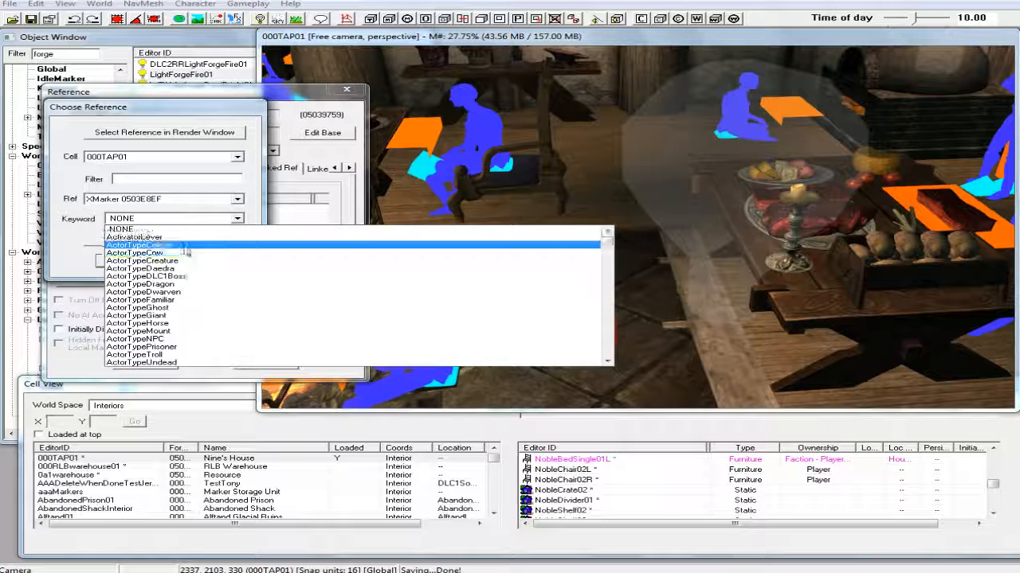
click(164, 339)
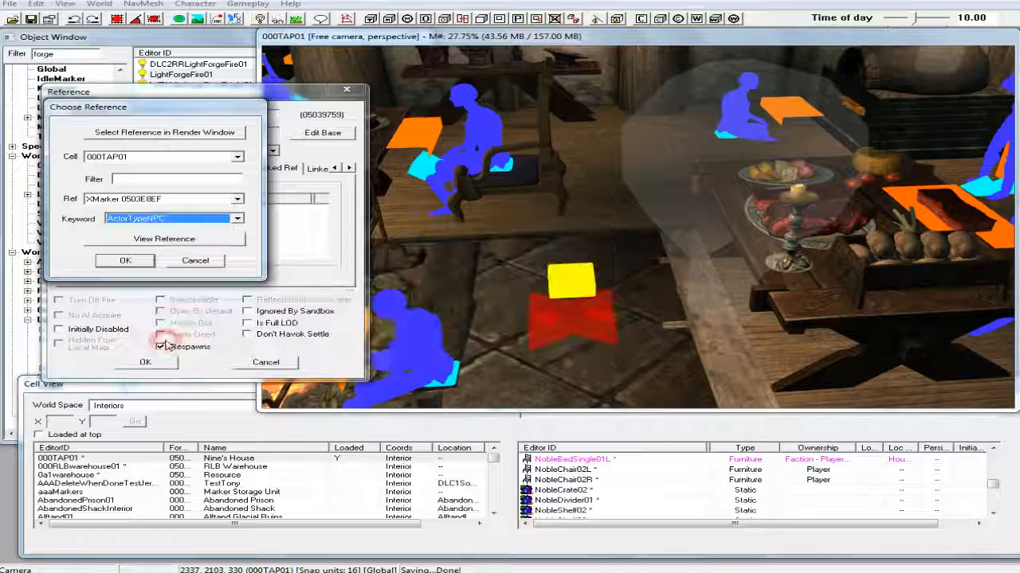
click(125, 262)
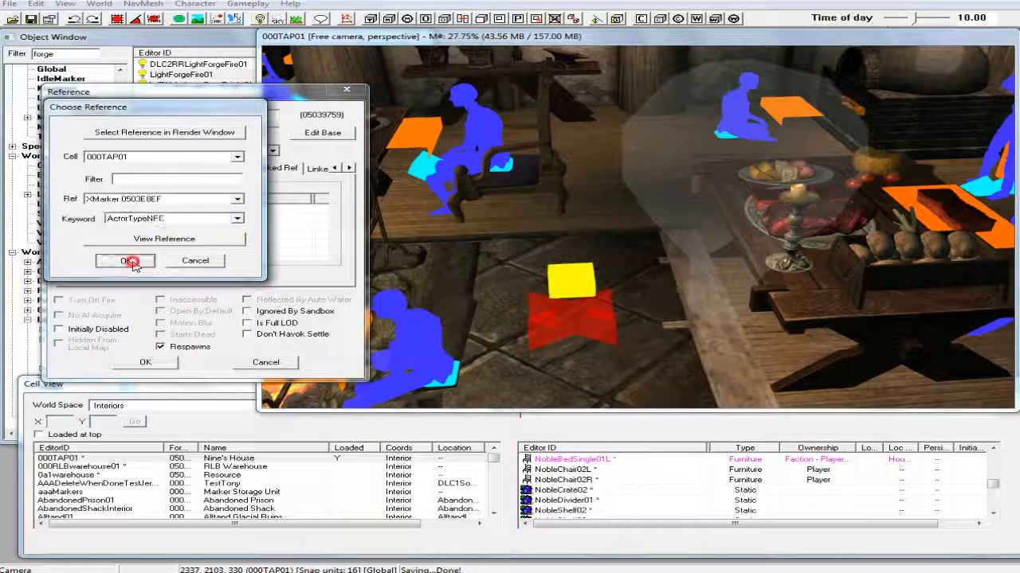
click(144, 363)
Open the reference properties of the other NobleBedSingle01L bed, behind the wooden posts near the long table.
mouse_move(605, 325)
shift+middle_down()
mouse_move(626, 325)
mouse_move(509, 321)
mouse_move(532, 294)
shift+middle_up()
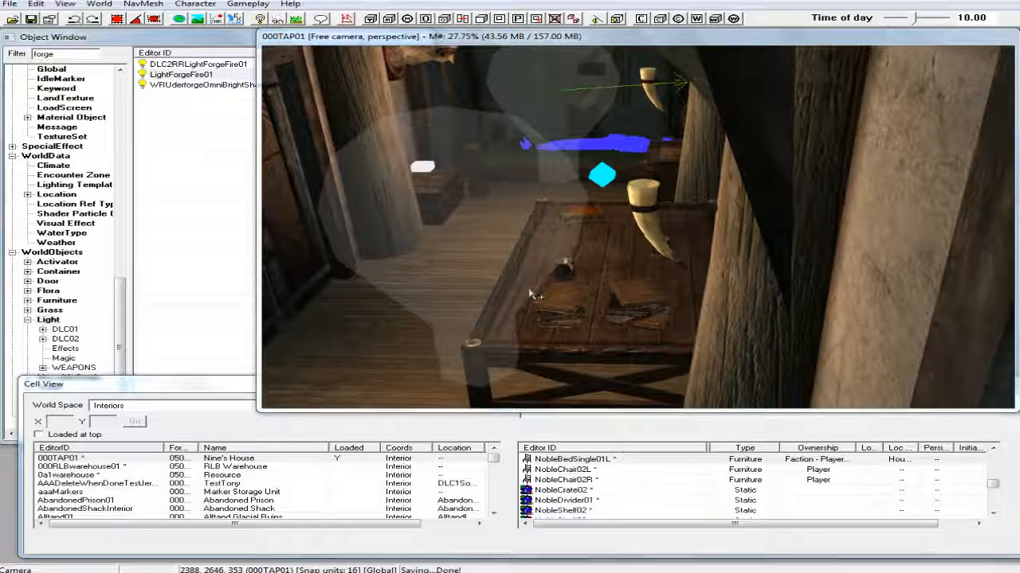
click(625, 159)
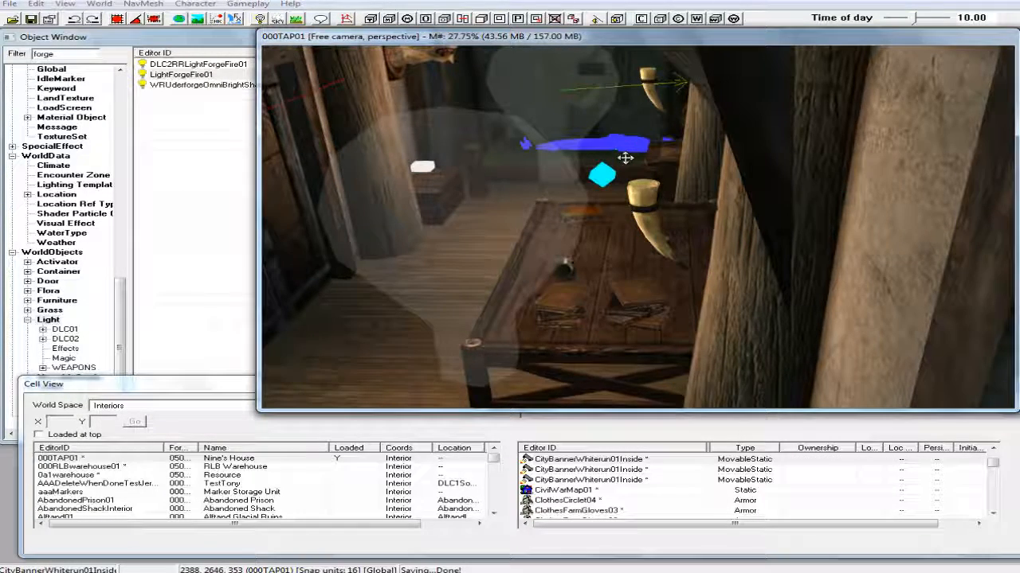
shift+middle_drag(625, 159, 655, 200)
click(696, 110)
double_click(696, 110)
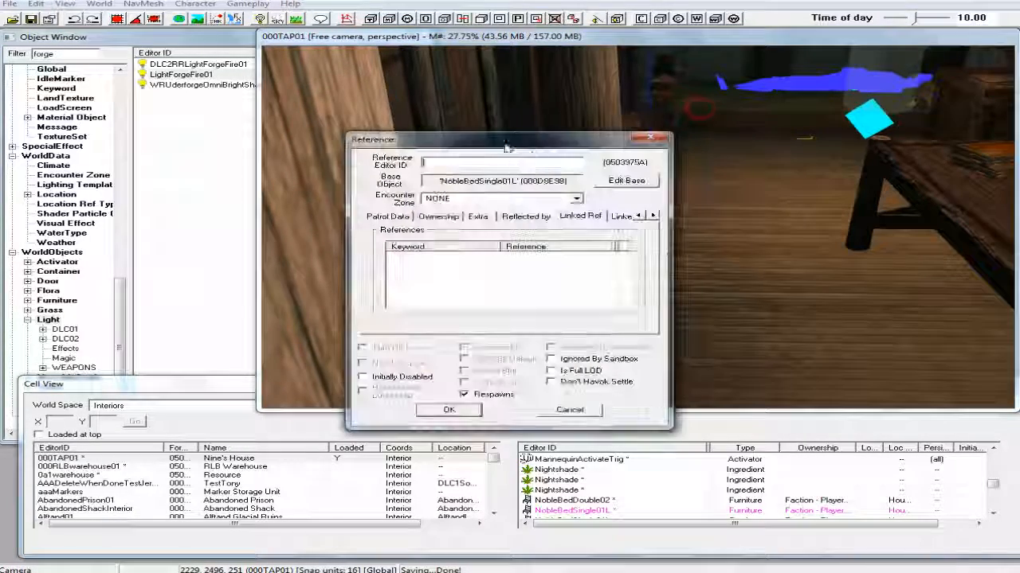
drag(526, 132, 239, 105)
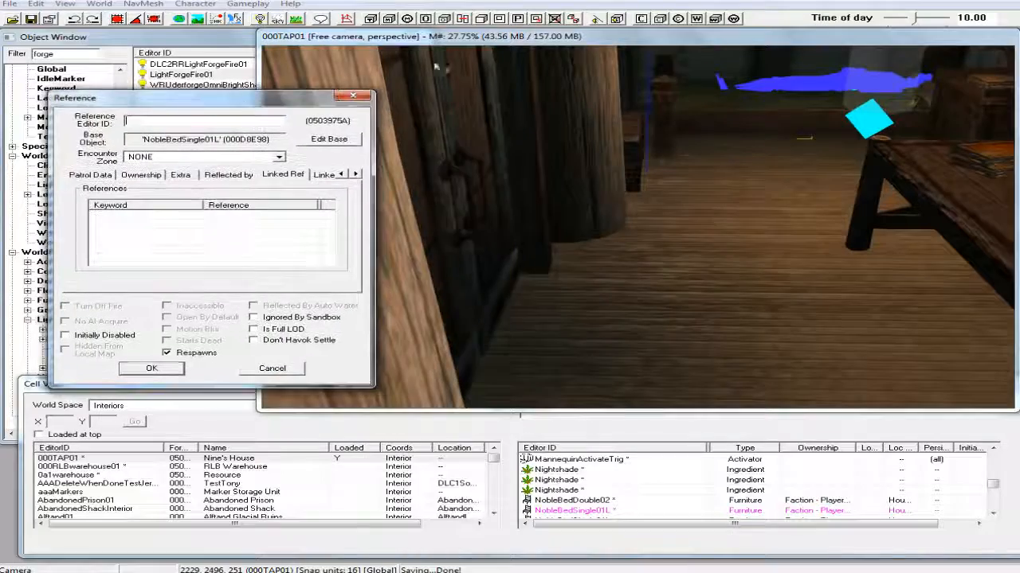
Add a linked reference from the second single bed to the same red XMarker by the cooking fire.
click(521, 36)
shift+middle_drag(603, 184, 667, 189)
click(184, 217)
double_click(183, 223)
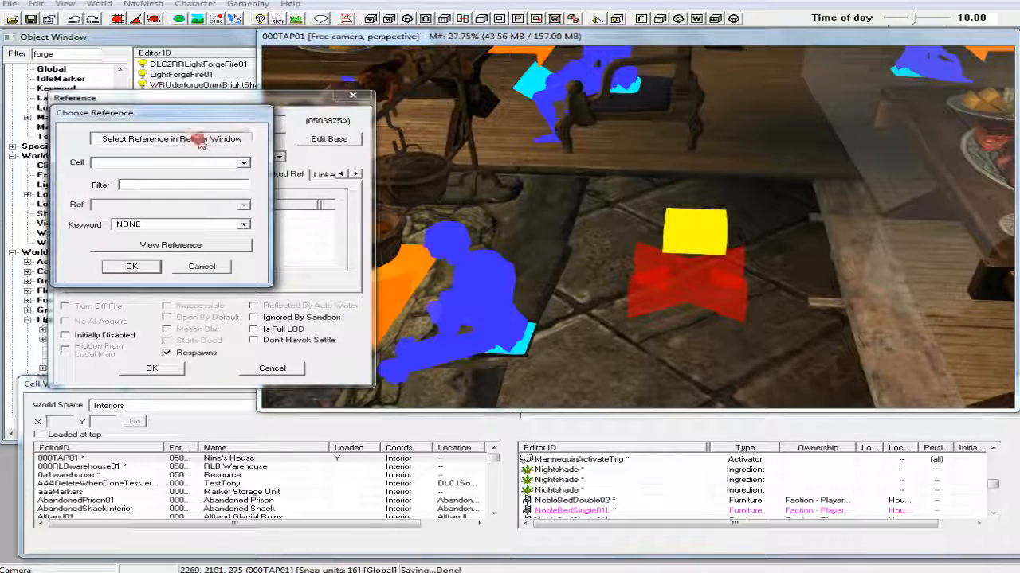
click(199, 138)
click(683, 282)
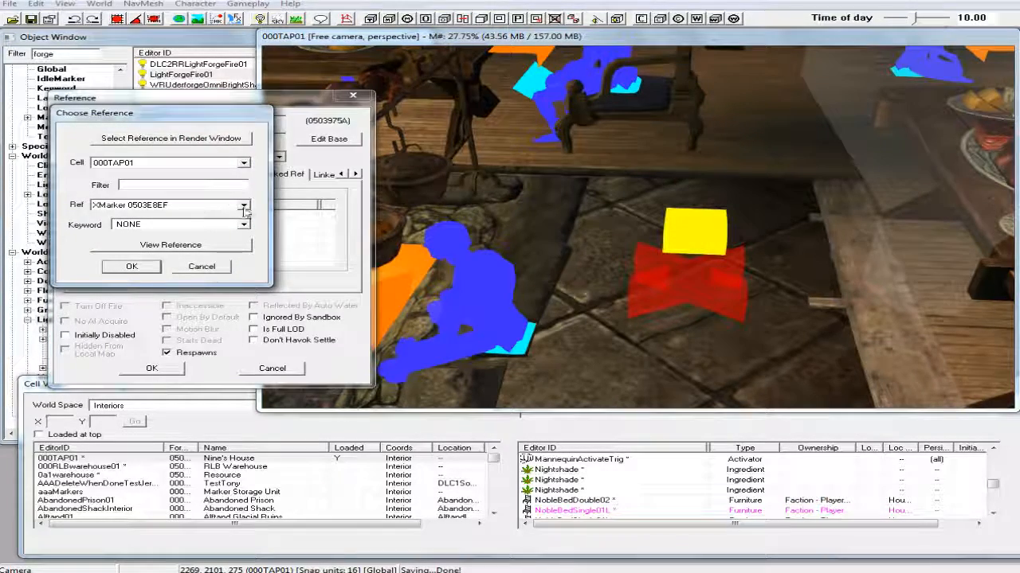
Give the second bed's linked reference the ActorTypeNPC keyword and accept its reference properties.
click(245, 224)
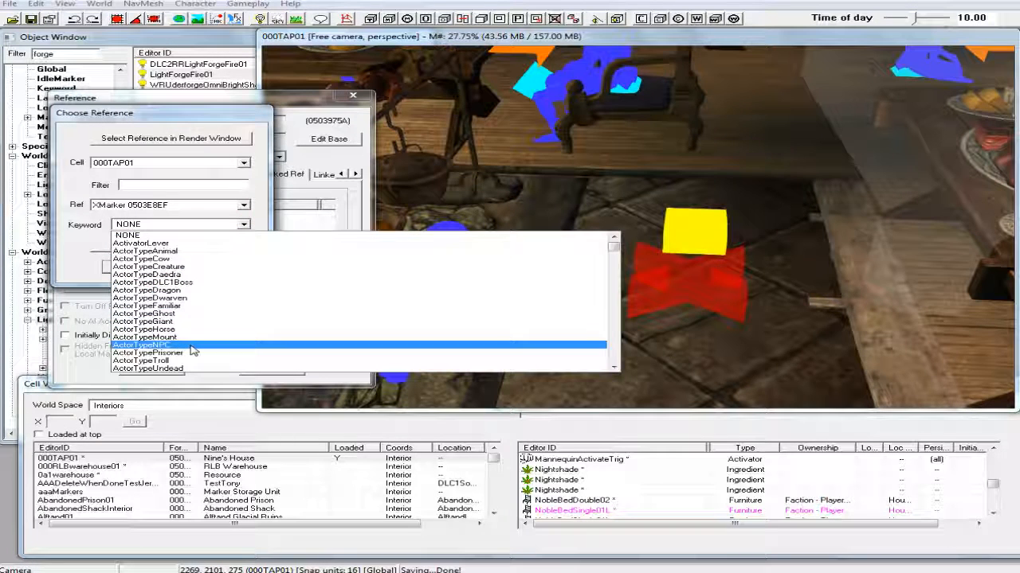
scroll(193, 352, down, 3)
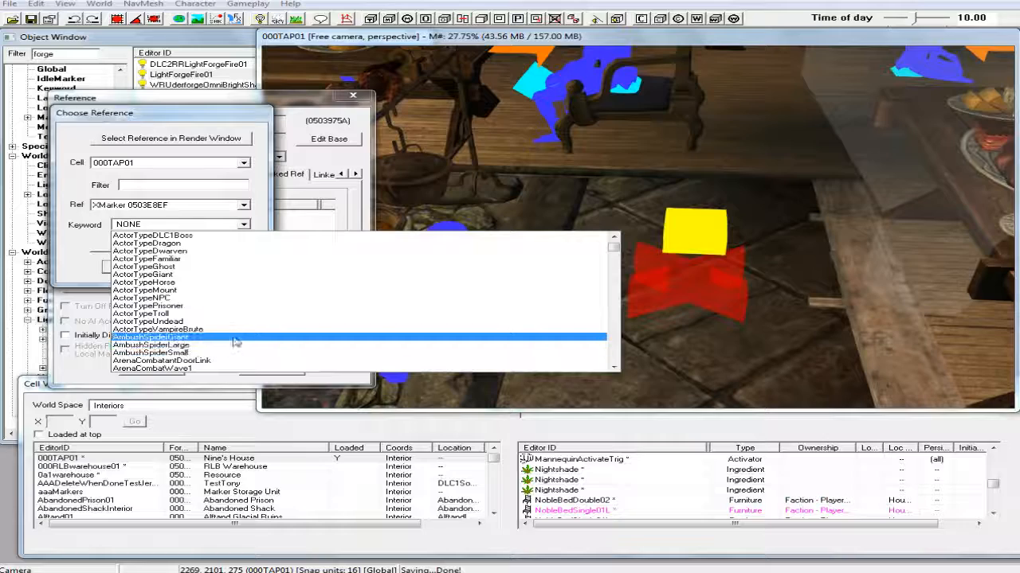
scroll(191, 350, up, 3)
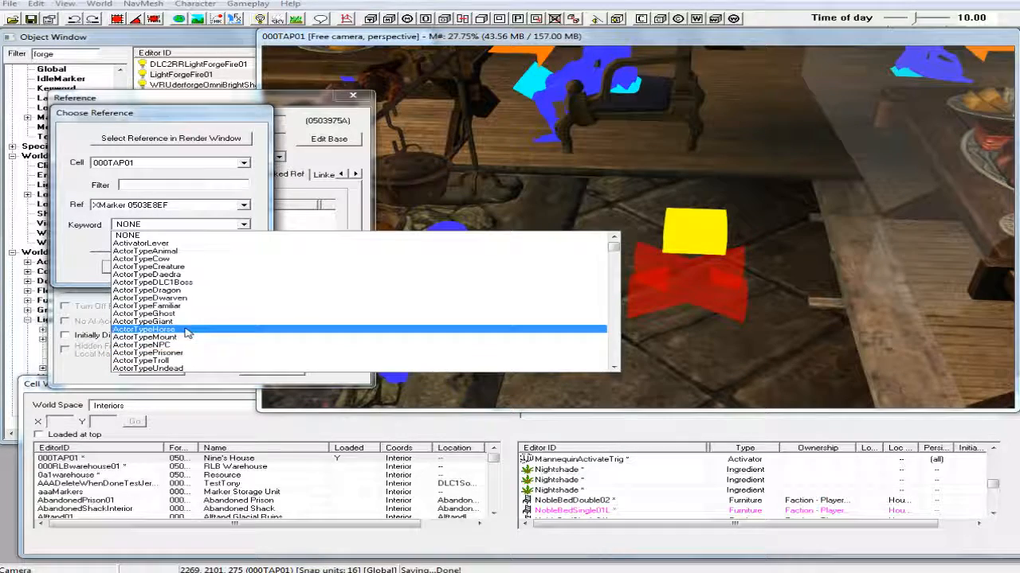
click(175, 345)
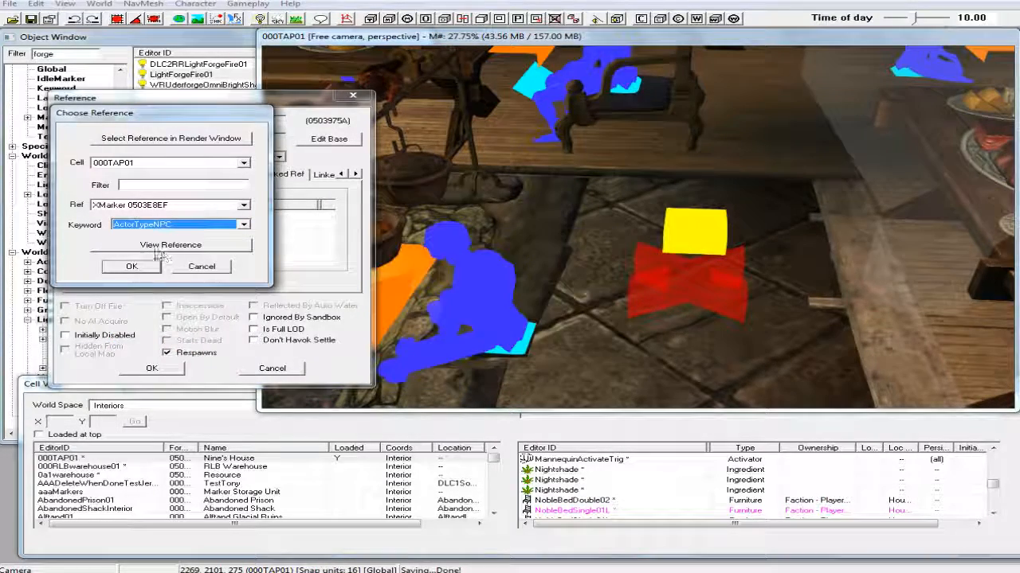
click(131, 267)
click(151, 369)
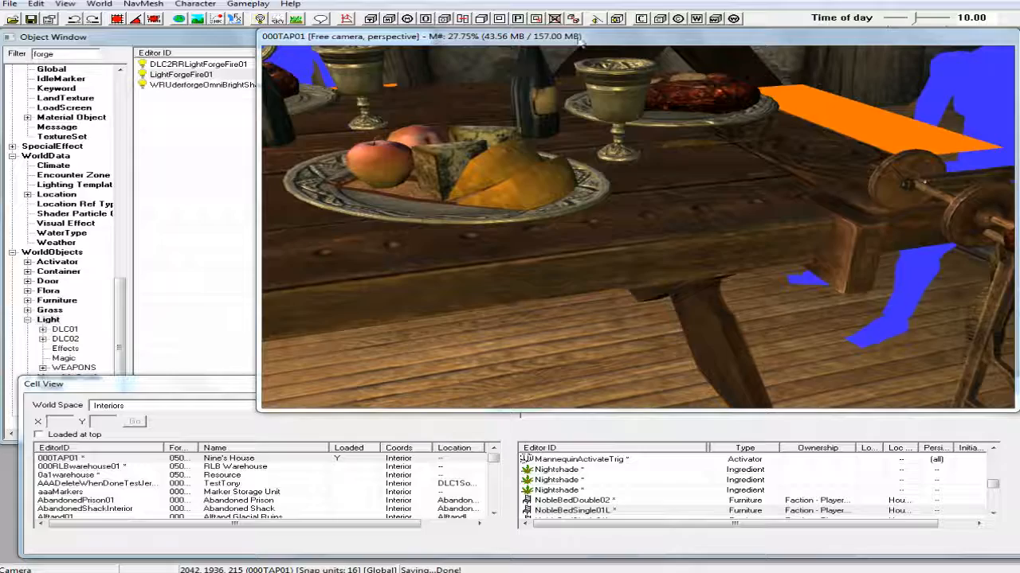
Examine the furnished interior from the dining tables out to a full view of the whole house.
scroll(621, 171, down, 5)
scroll(630, 180, down, 1)
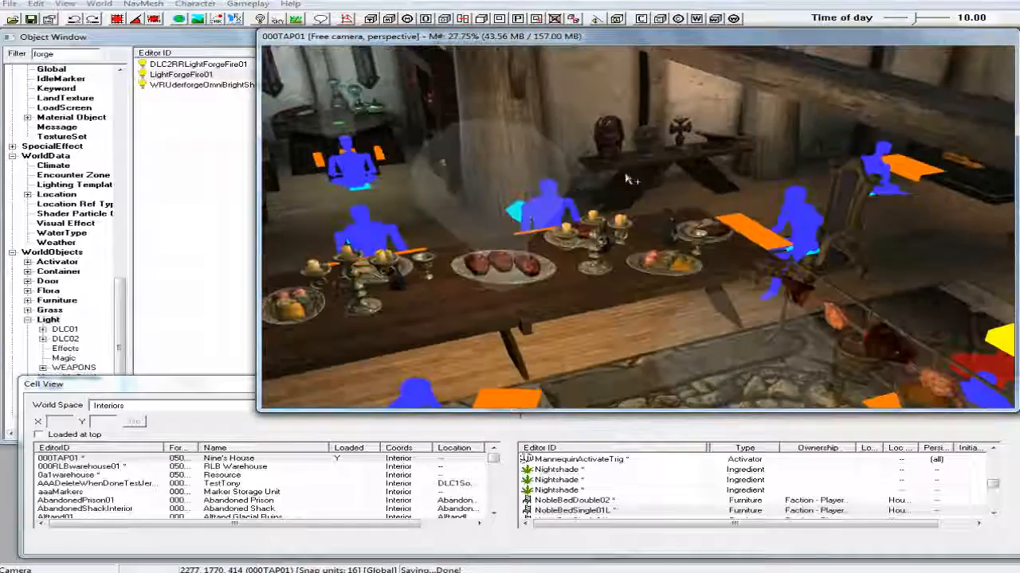
scroll(637, 179, down, 3)
shift+middle_drag(640, 179, 672, 173)
scroll(649, 175, down, 4)
scroll(667, 174, down, 3)
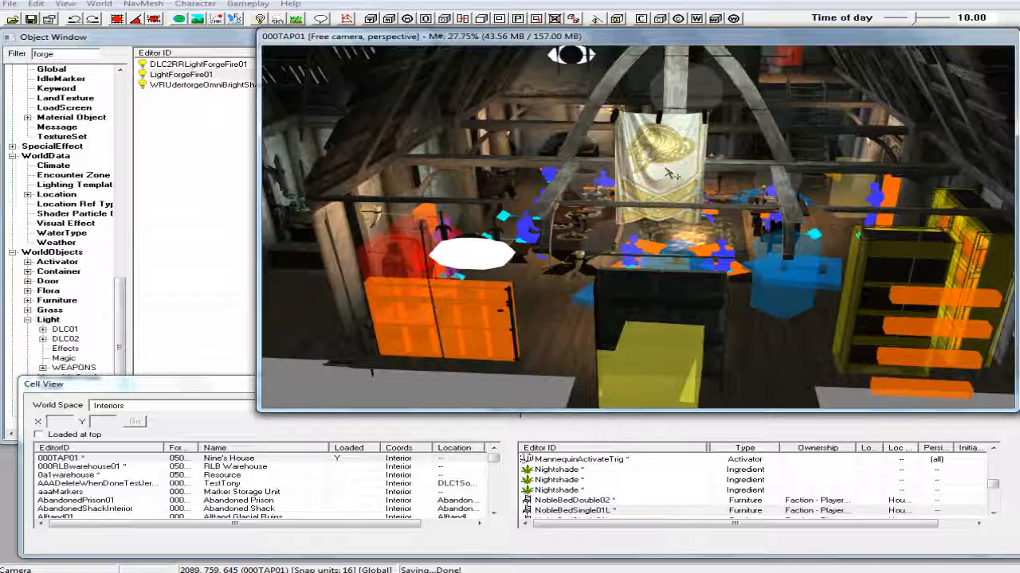
scroll(671, 173, down, 3)
mouse_move(698, 190)
middle_down()
mouse_move(678, 190)
mouse_move(684, 263)
mouse_move(688, 204)
middle_up()
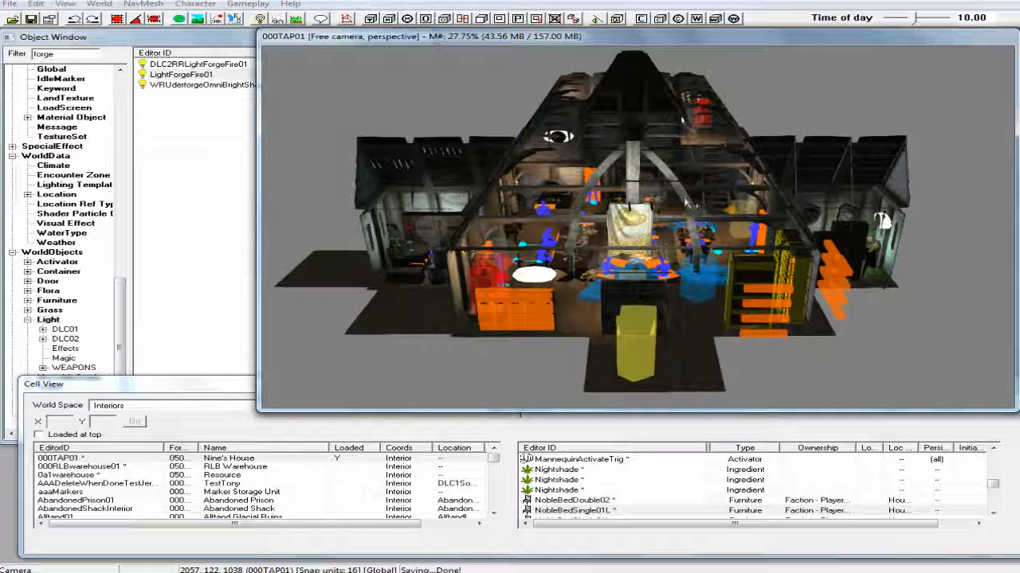